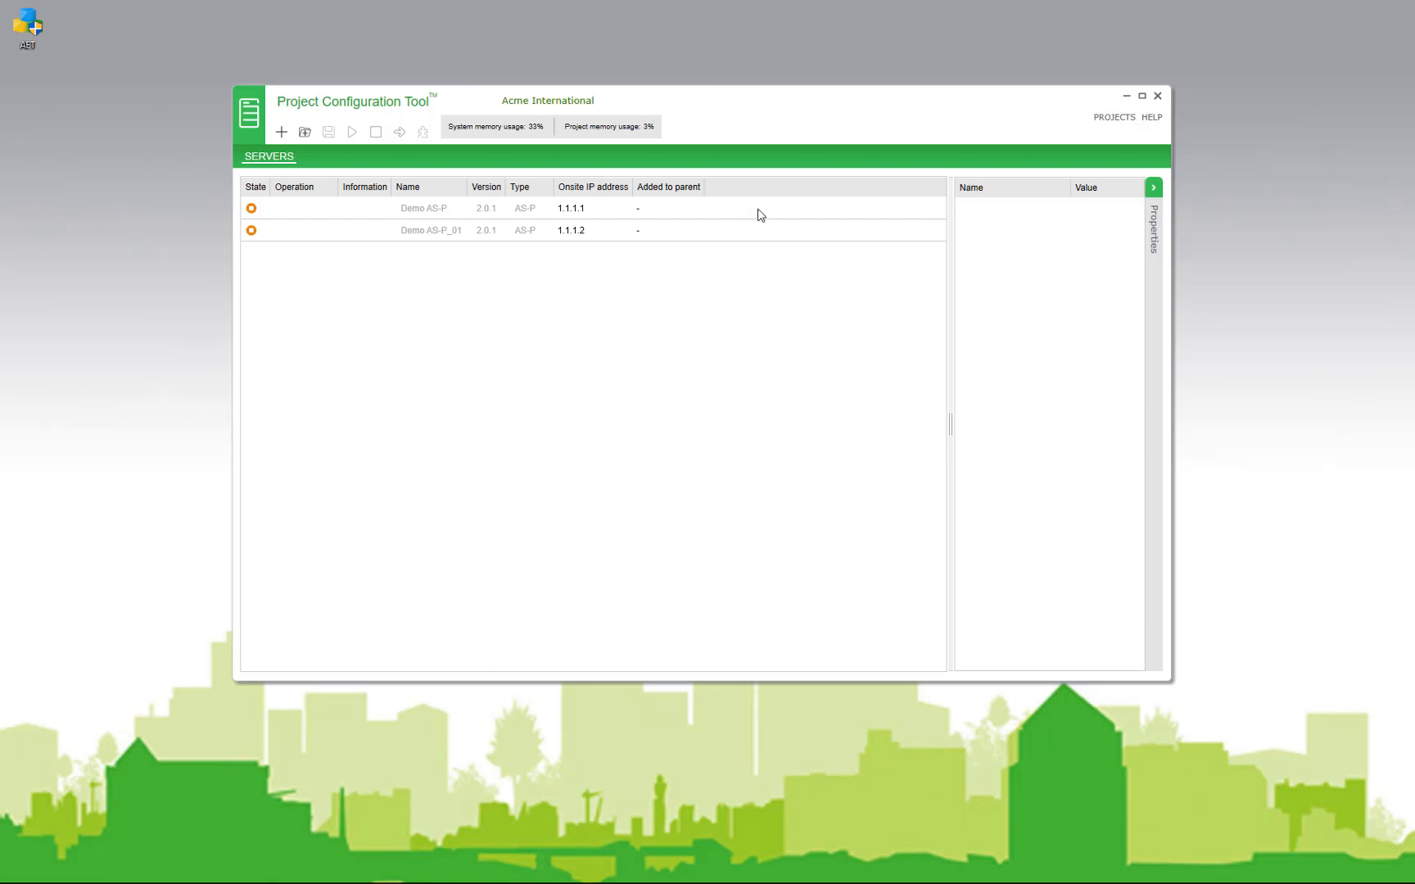
Step: Add a new server to the project and set its type to AS-B-36
left_click_drag(731, 113, 718, 99)
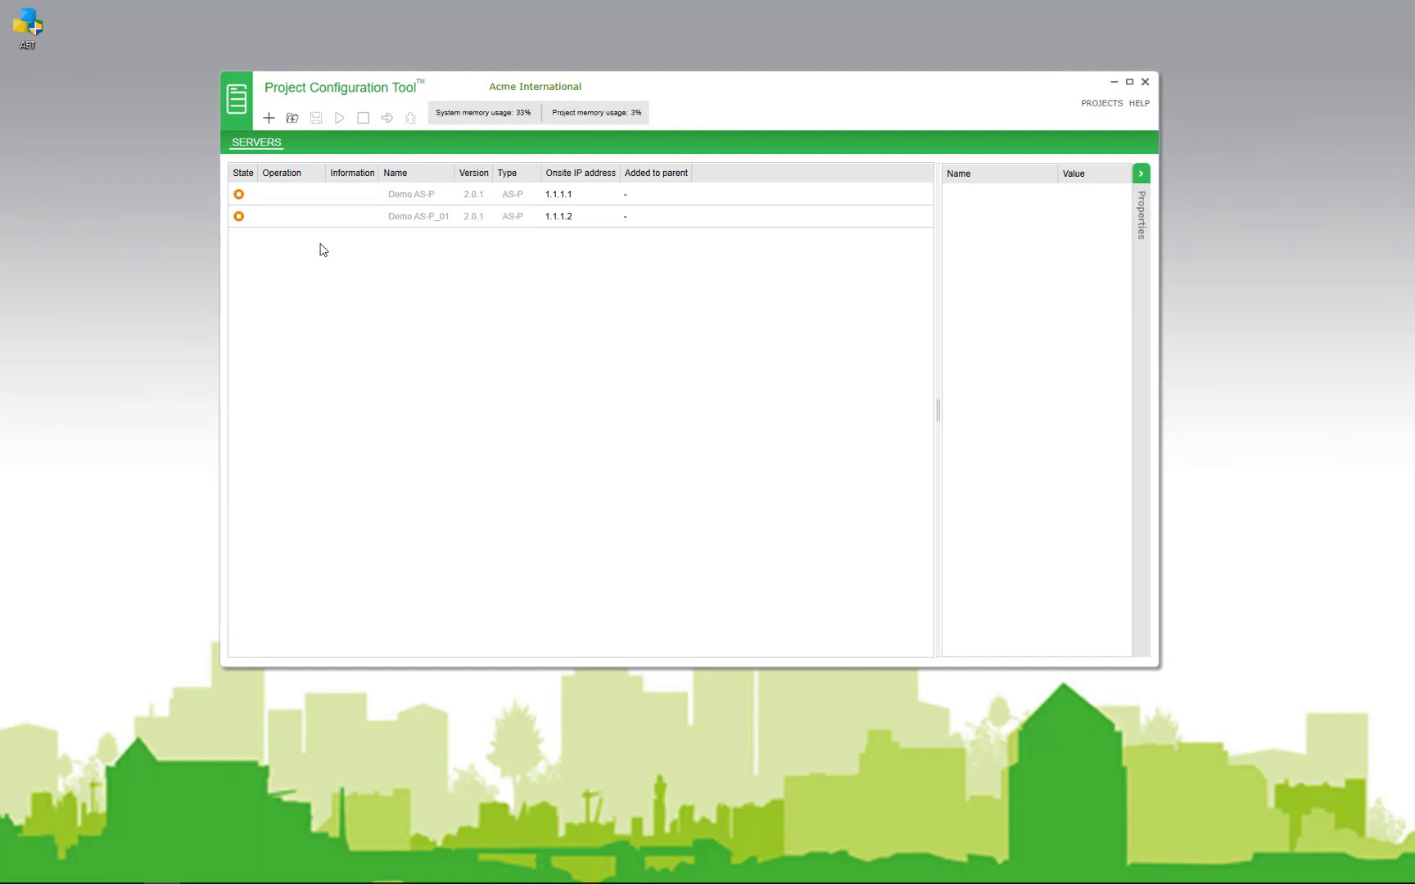
left_click(269, 120)
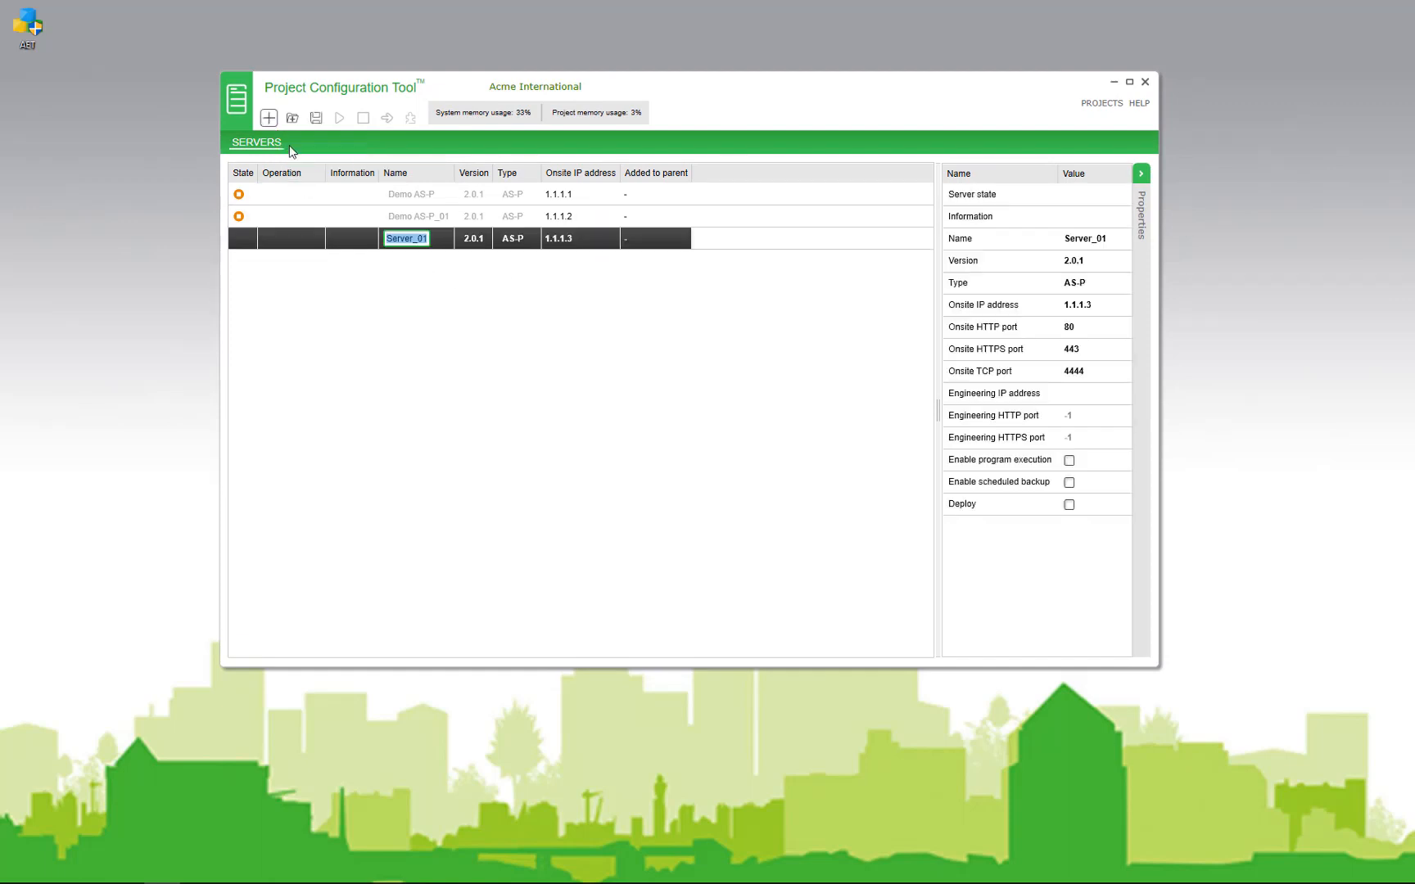
left_click(525, 244)
left_click(525, 243)
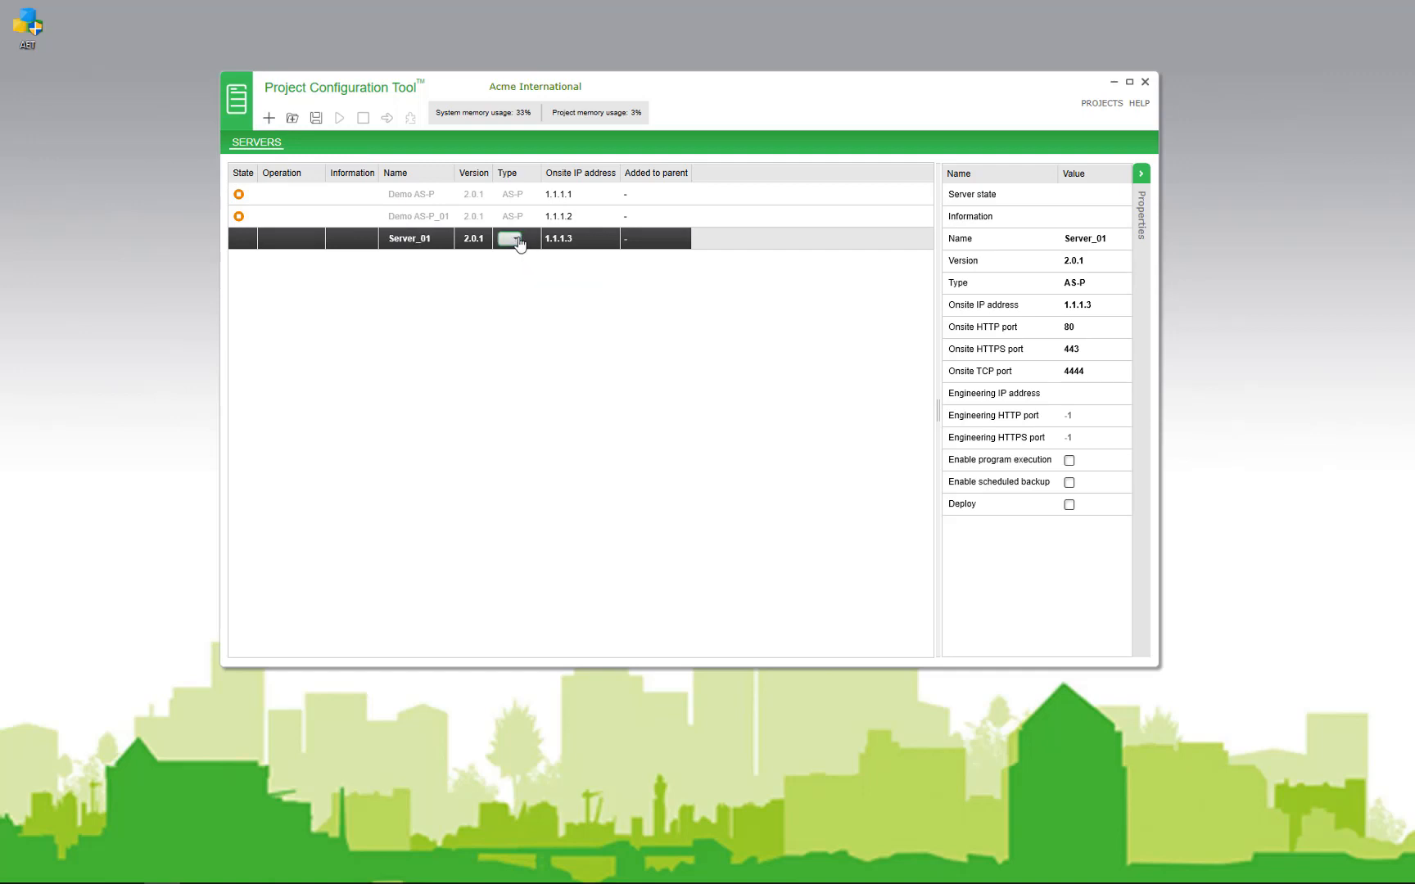
left_click(517, 241)
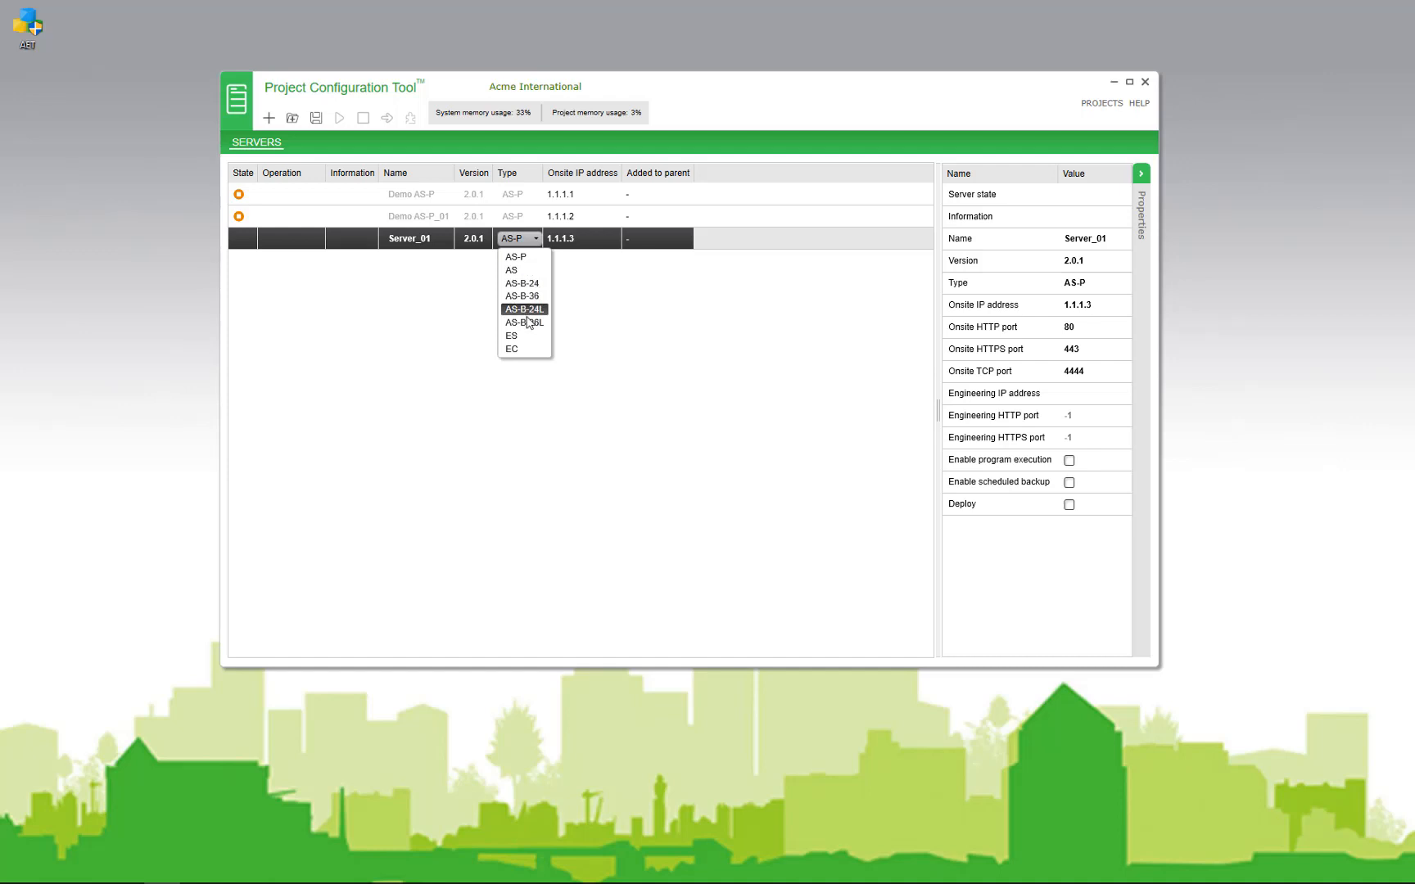
left_click(523, 297)
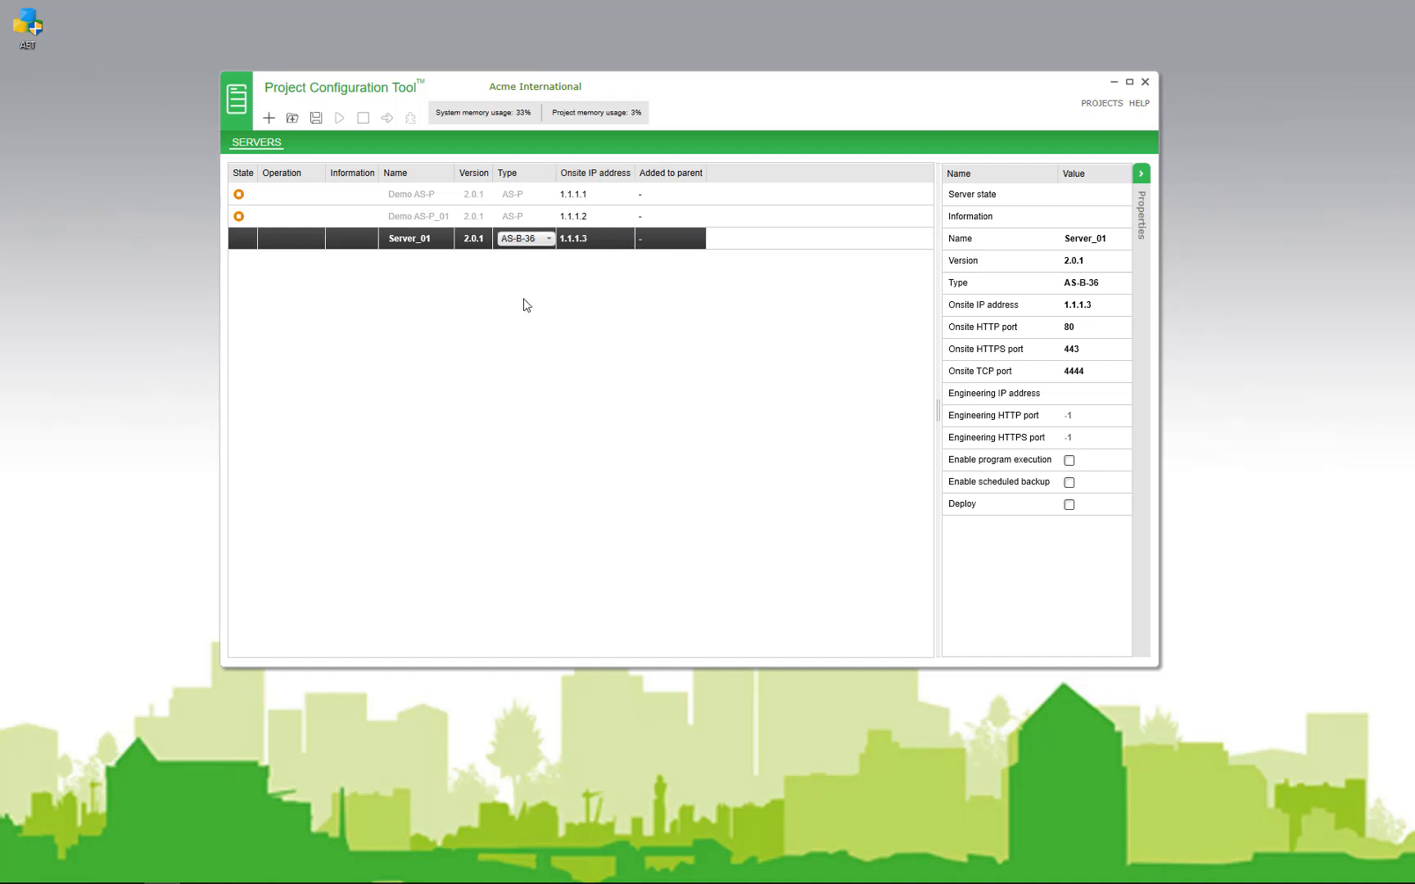
Step: Rename the new server to FloorOne
left_click(426, 238)
left_click(428, 238)
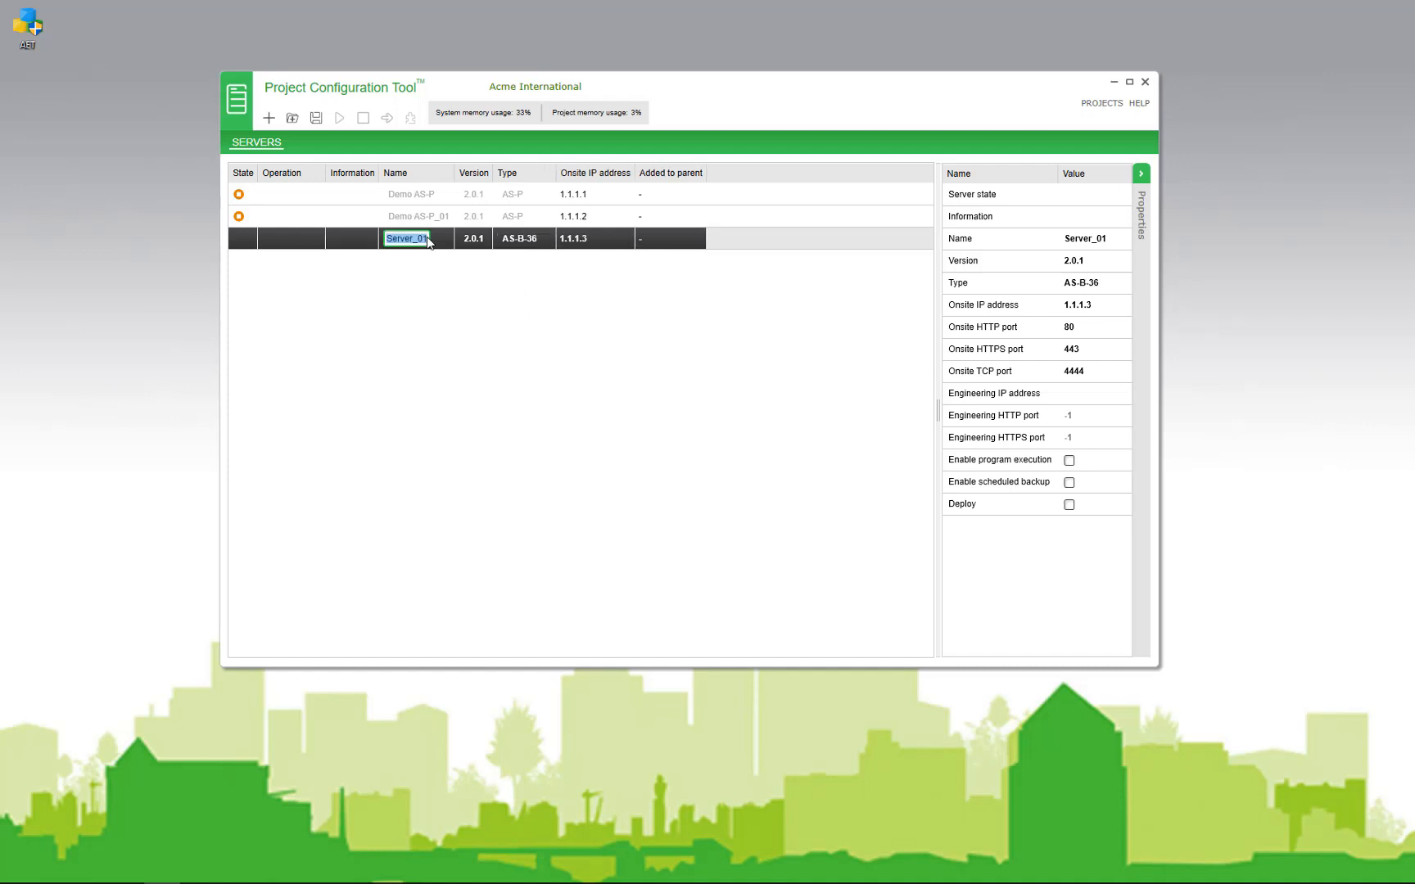
type("Buildi")
key("BackSpace")
key("BackSpace")
key("BackSpace")
type("FloorOne")
key("Return")
Step: Save FloorOne and create it with a confirmed admin password
left_click(315, 119)
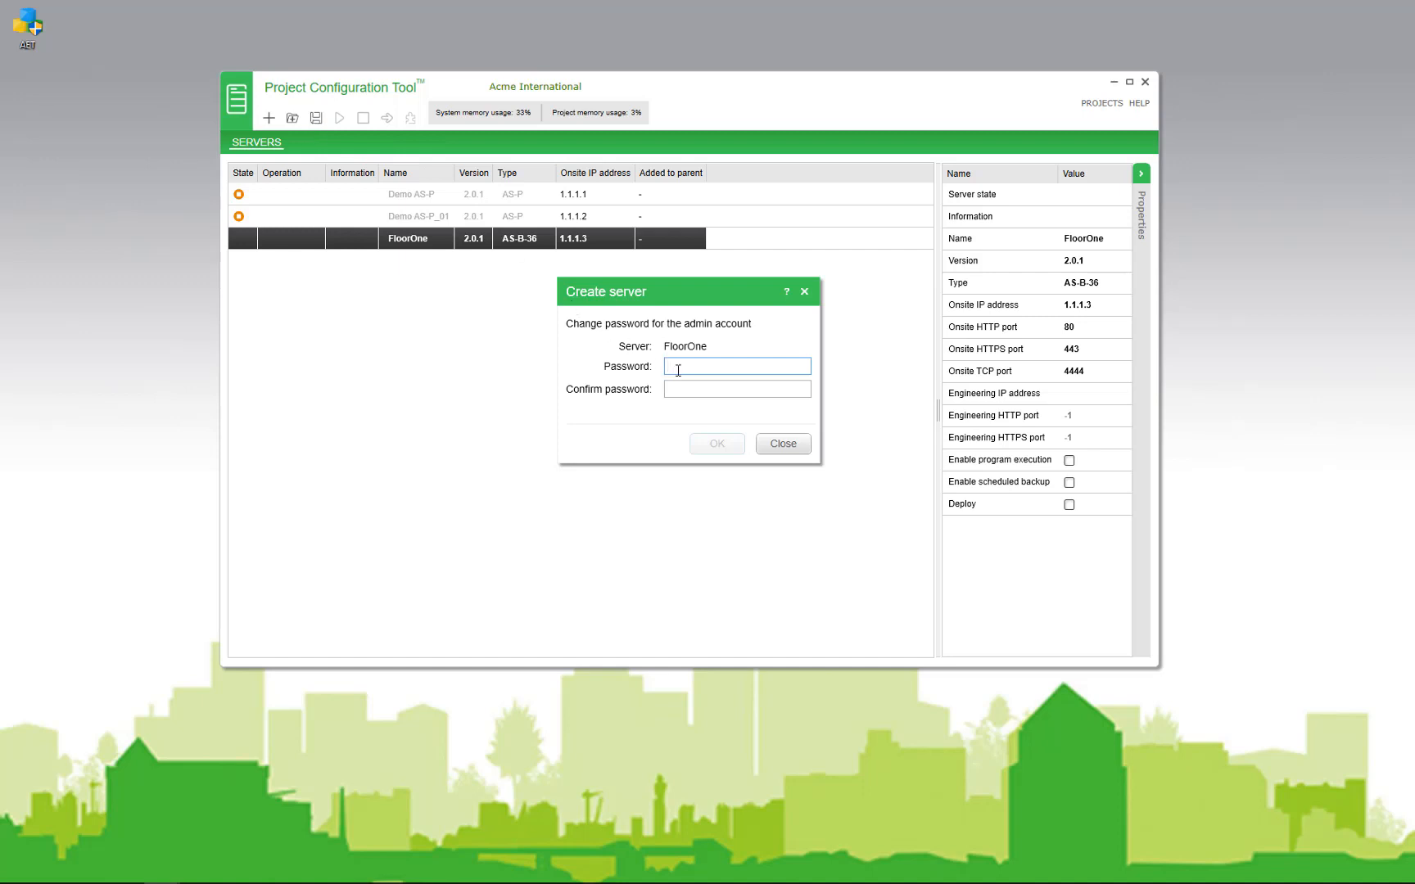
type("********")
key("Tab")
type("********")
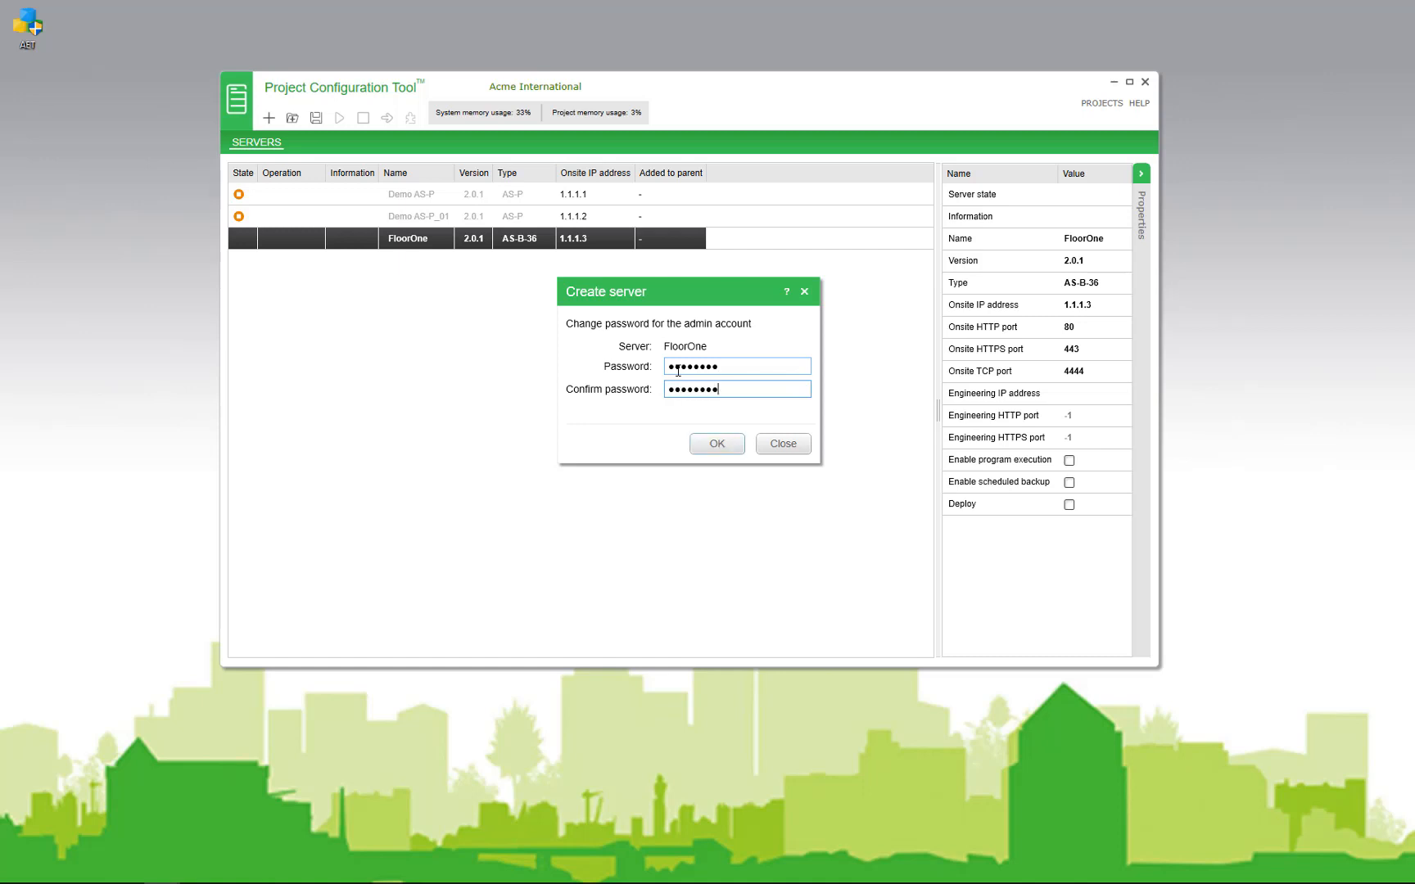
left_click(716, 443)
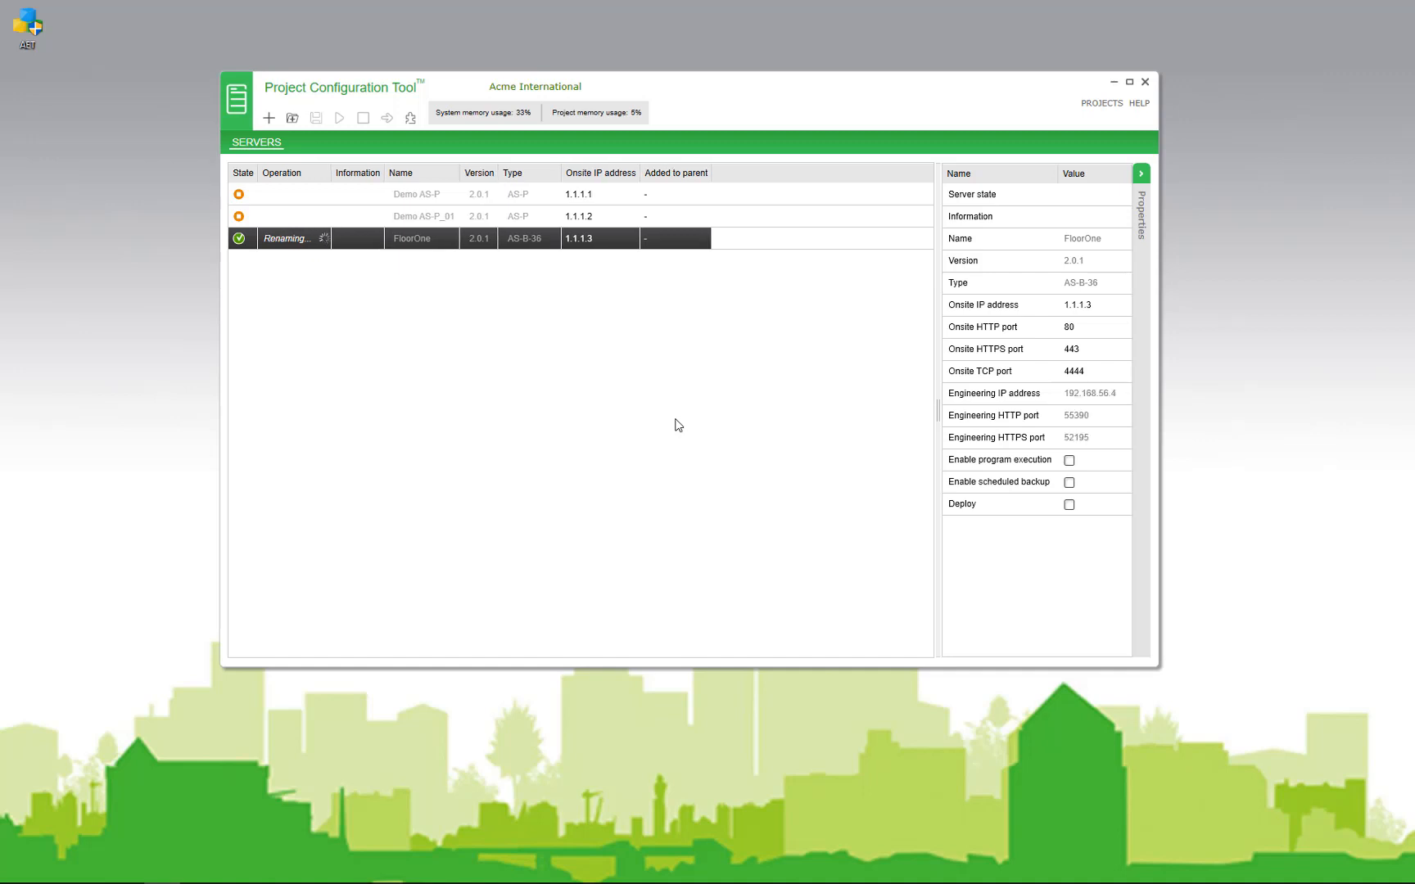
Step: Start the FloorOne server and launch WorkStation for it
right_click(325, 240)
left_click(382, 334)
right_click(408, 241)
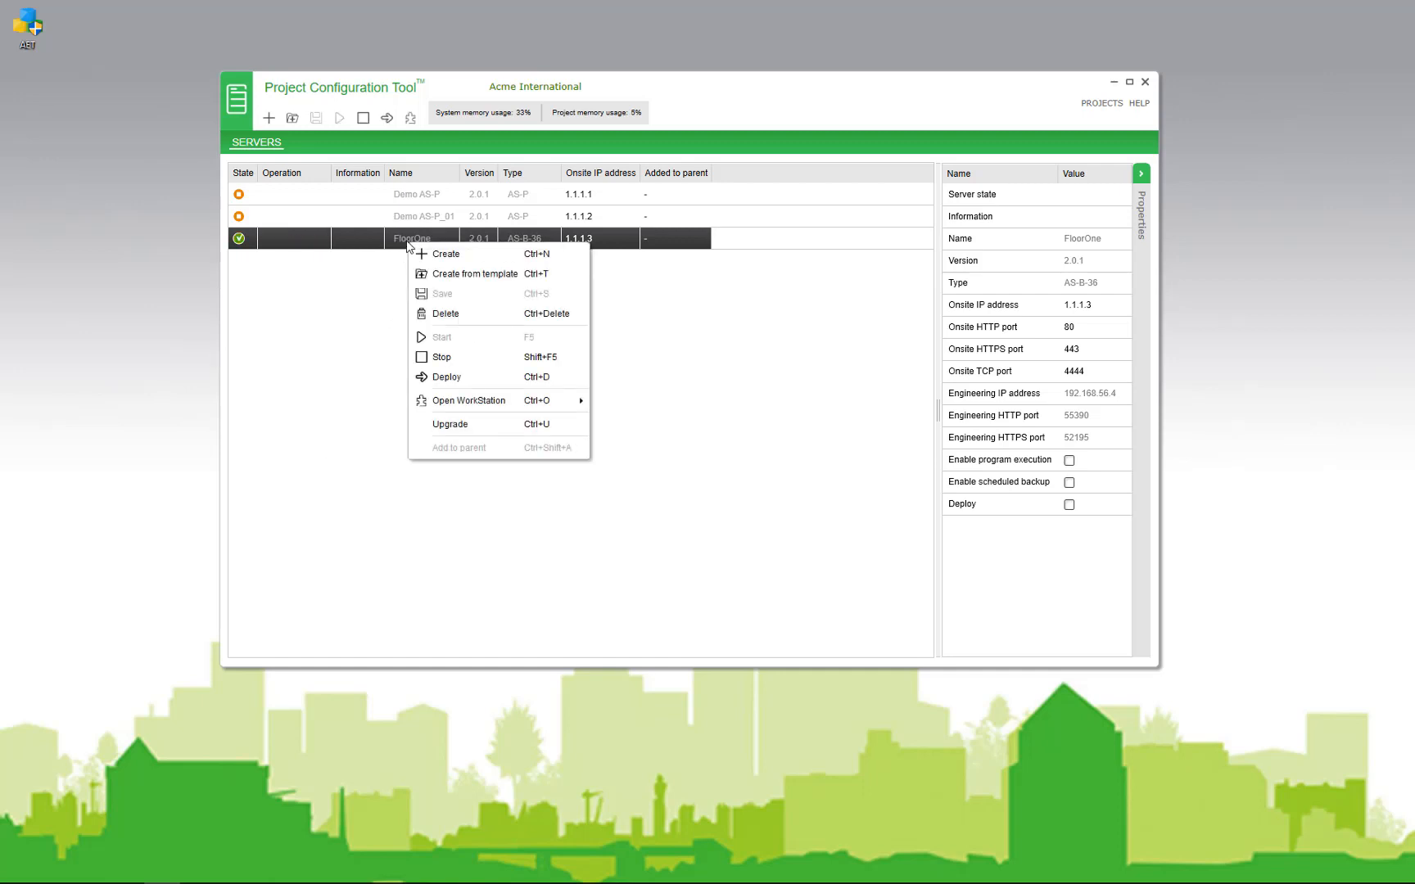
left_click(463, 401)
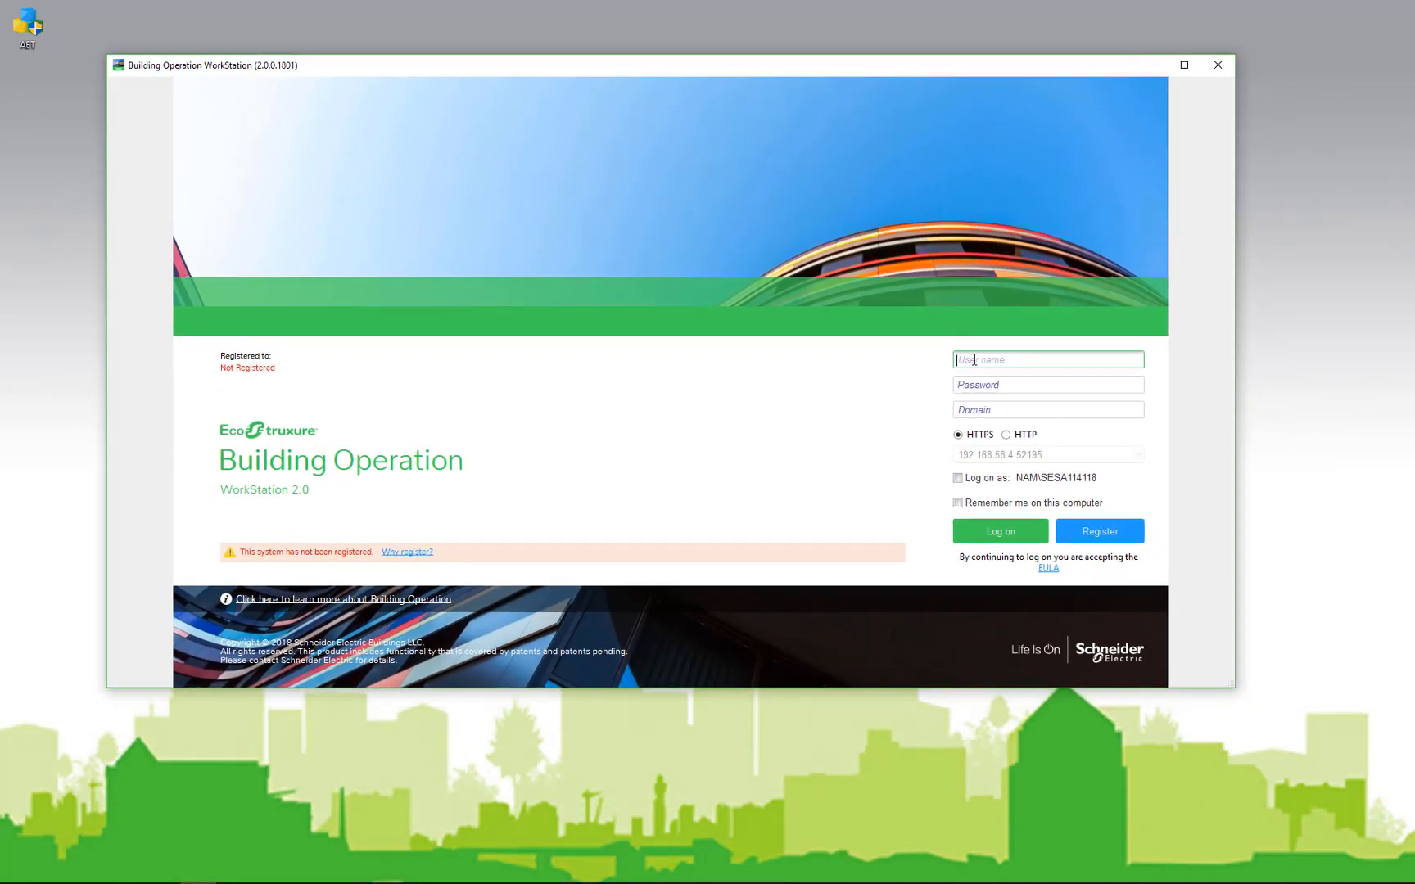
Step: Log on to WorkStation with the user name and password, then expand FloorOne to show System and IO Bus
type("admin")
key("Tab")
type("a•••••••")
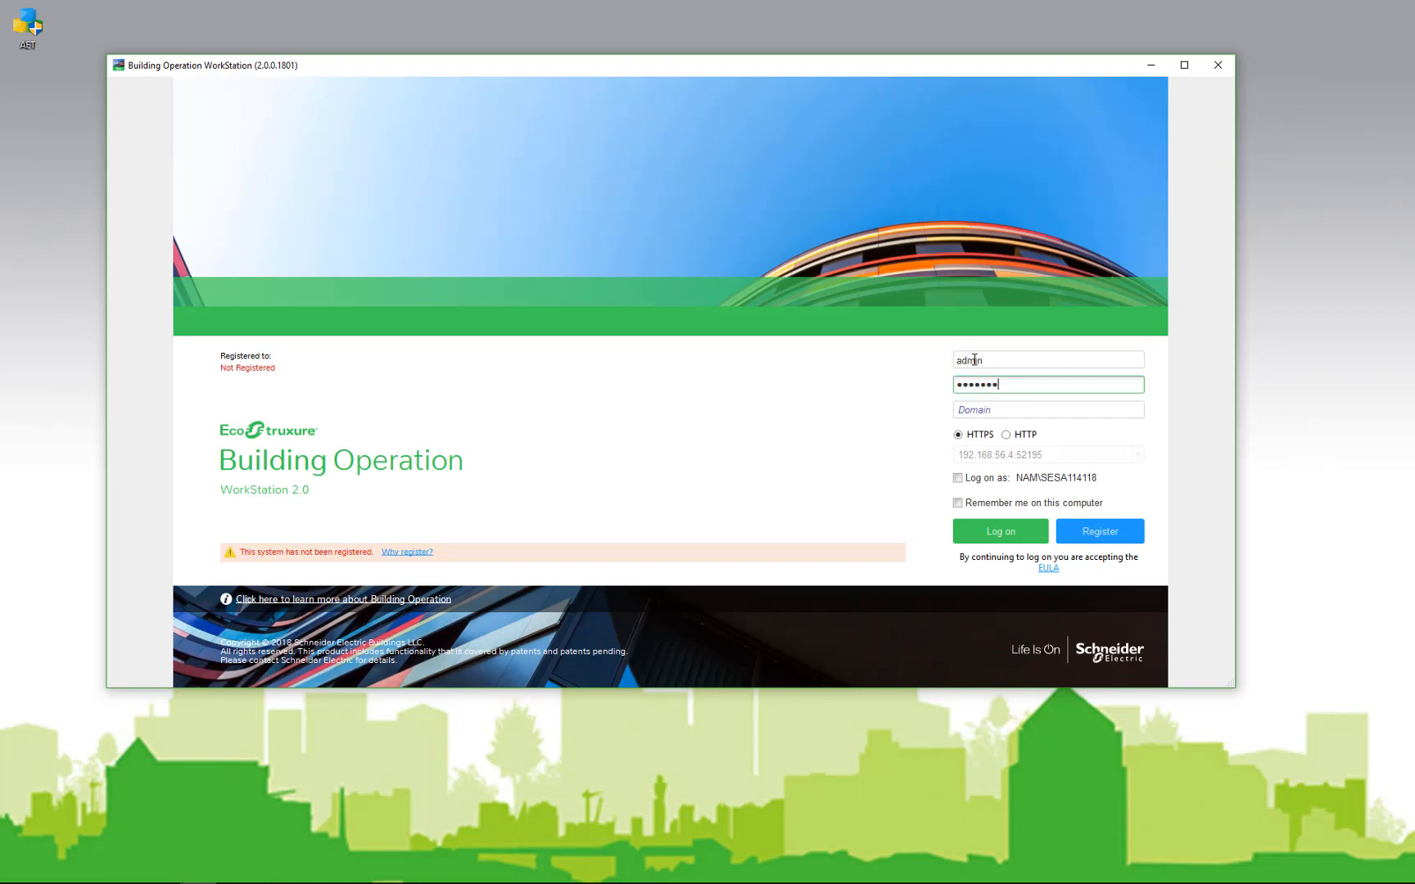
key("Return")
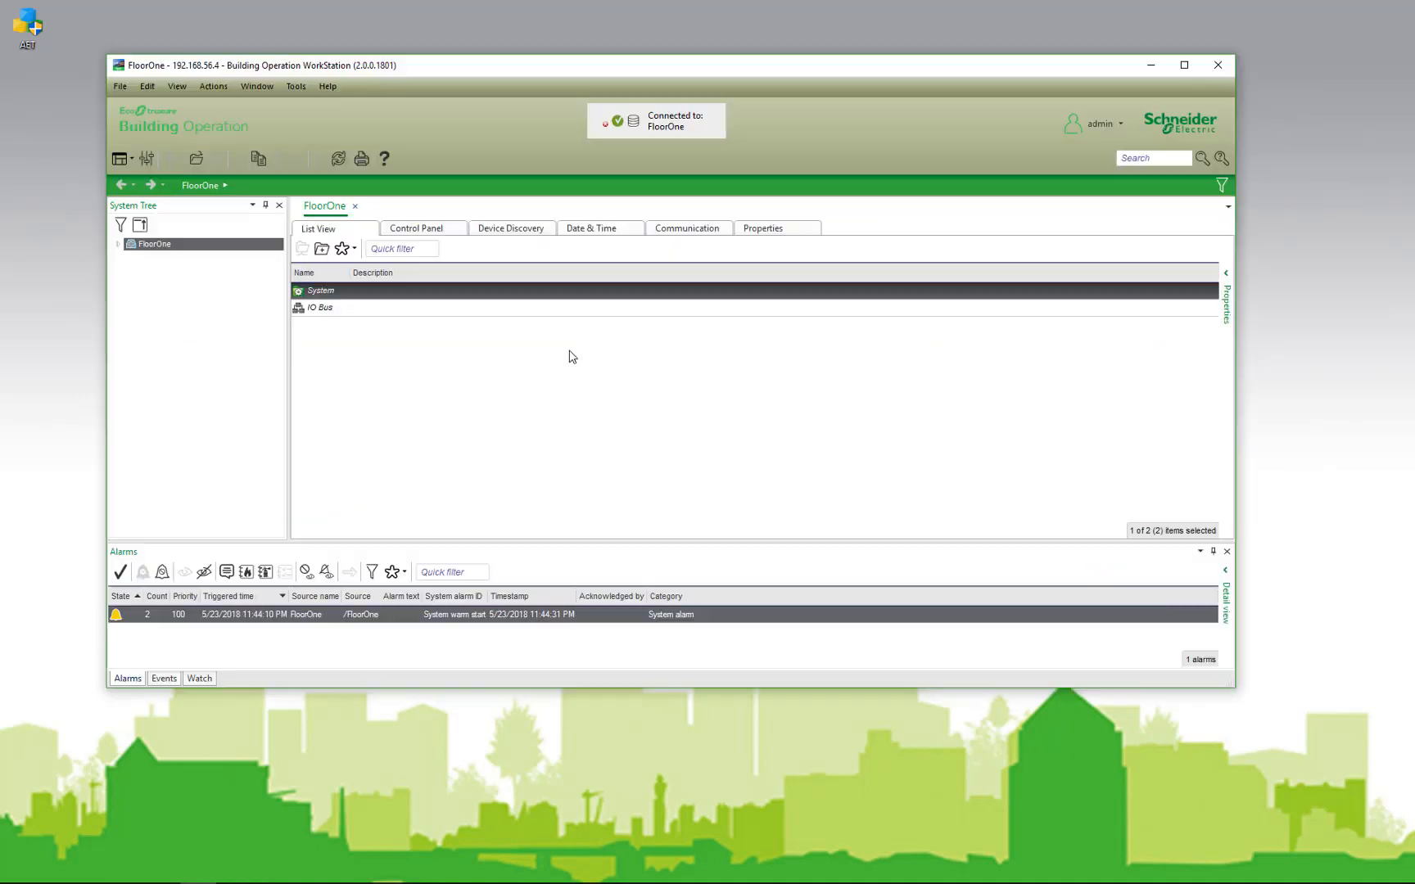
left_click(117, 244)
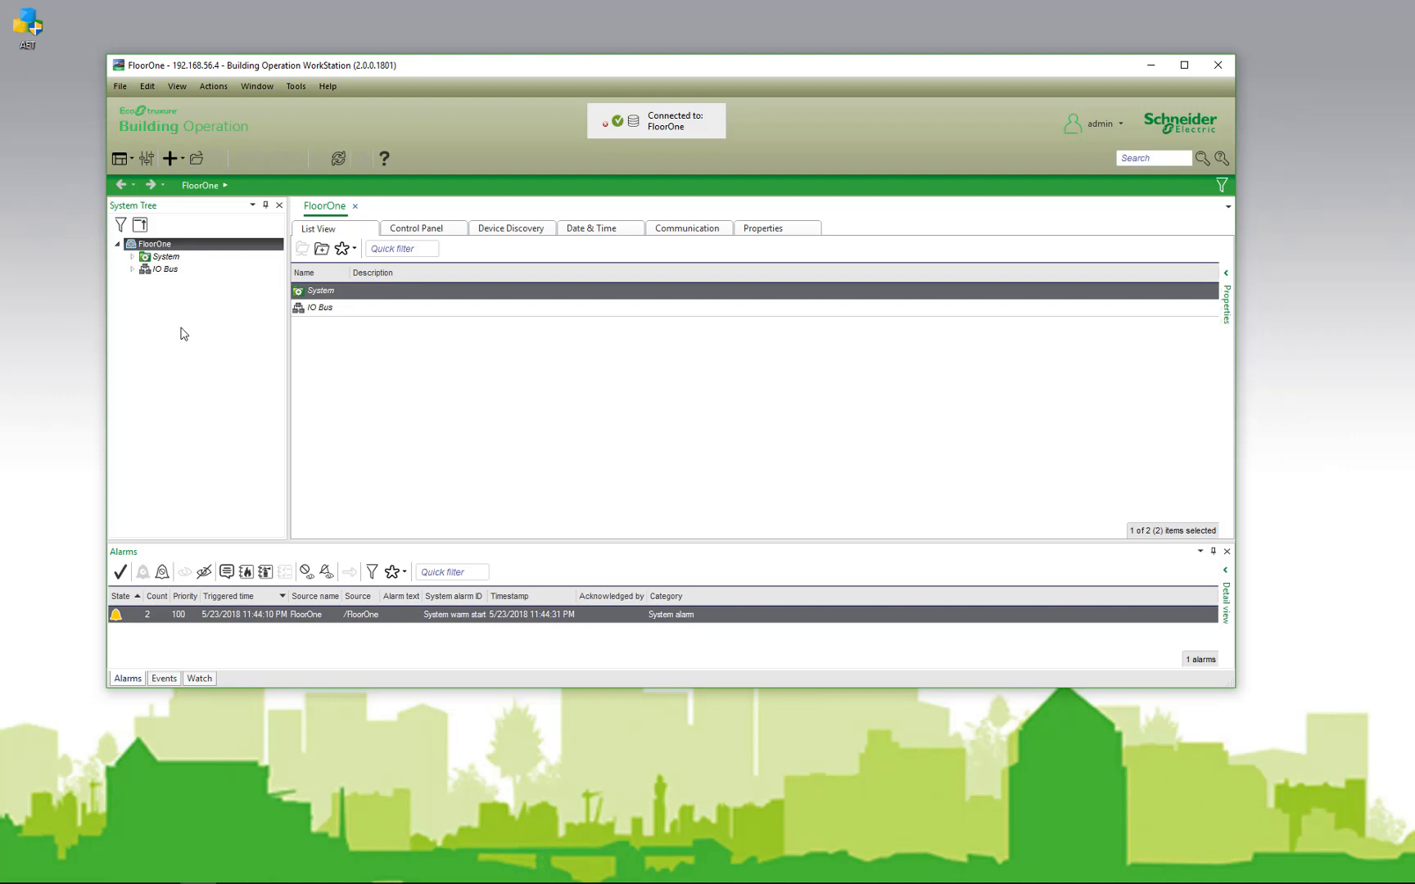
Step: Create a BACnet Interface under FloorOne and move the AET window into view
right_click(163, 248)
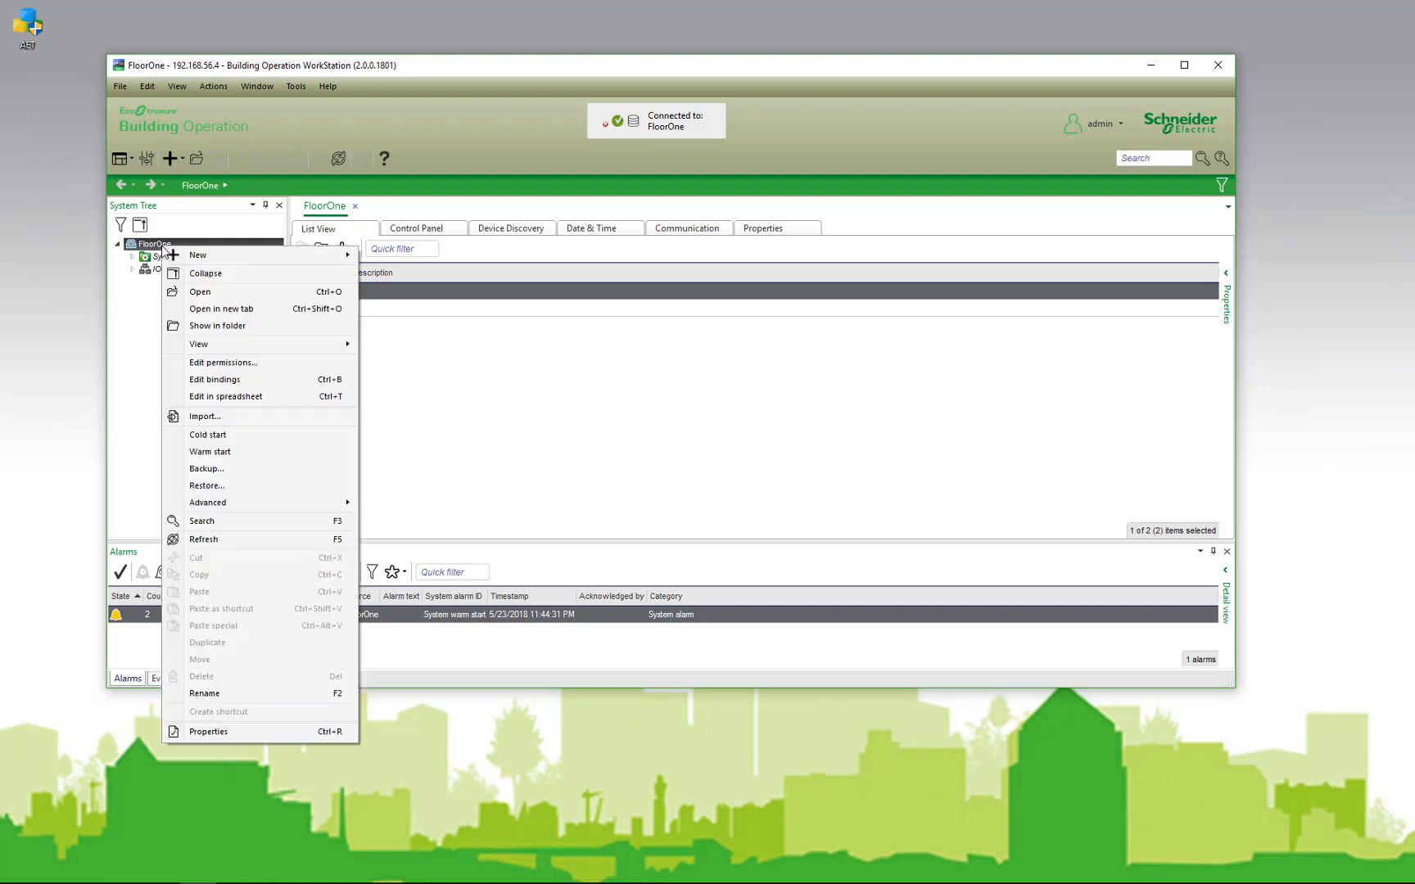
mouse_move(266, 255)
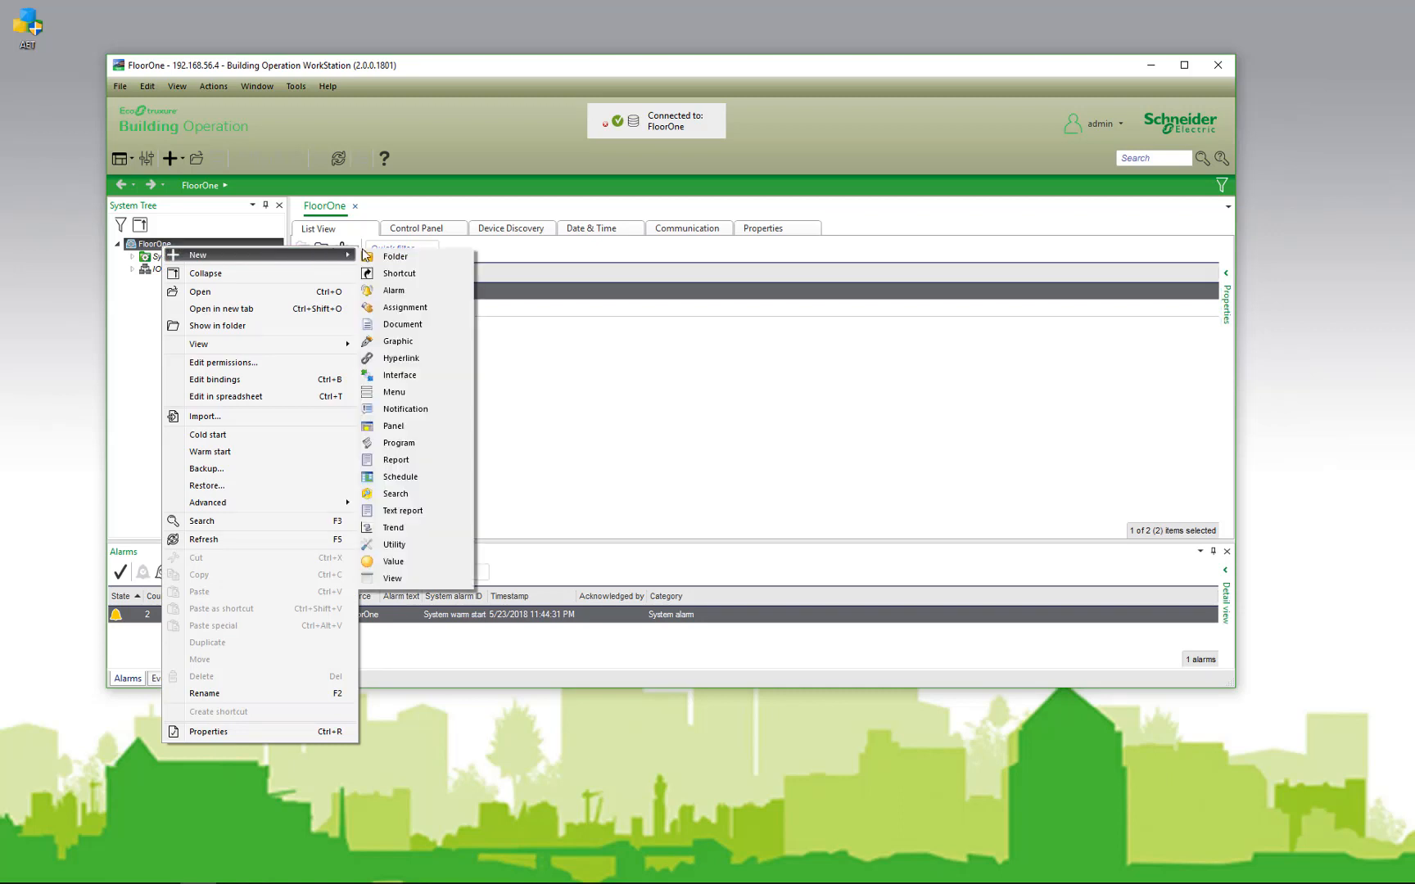
left_click(410, 377)
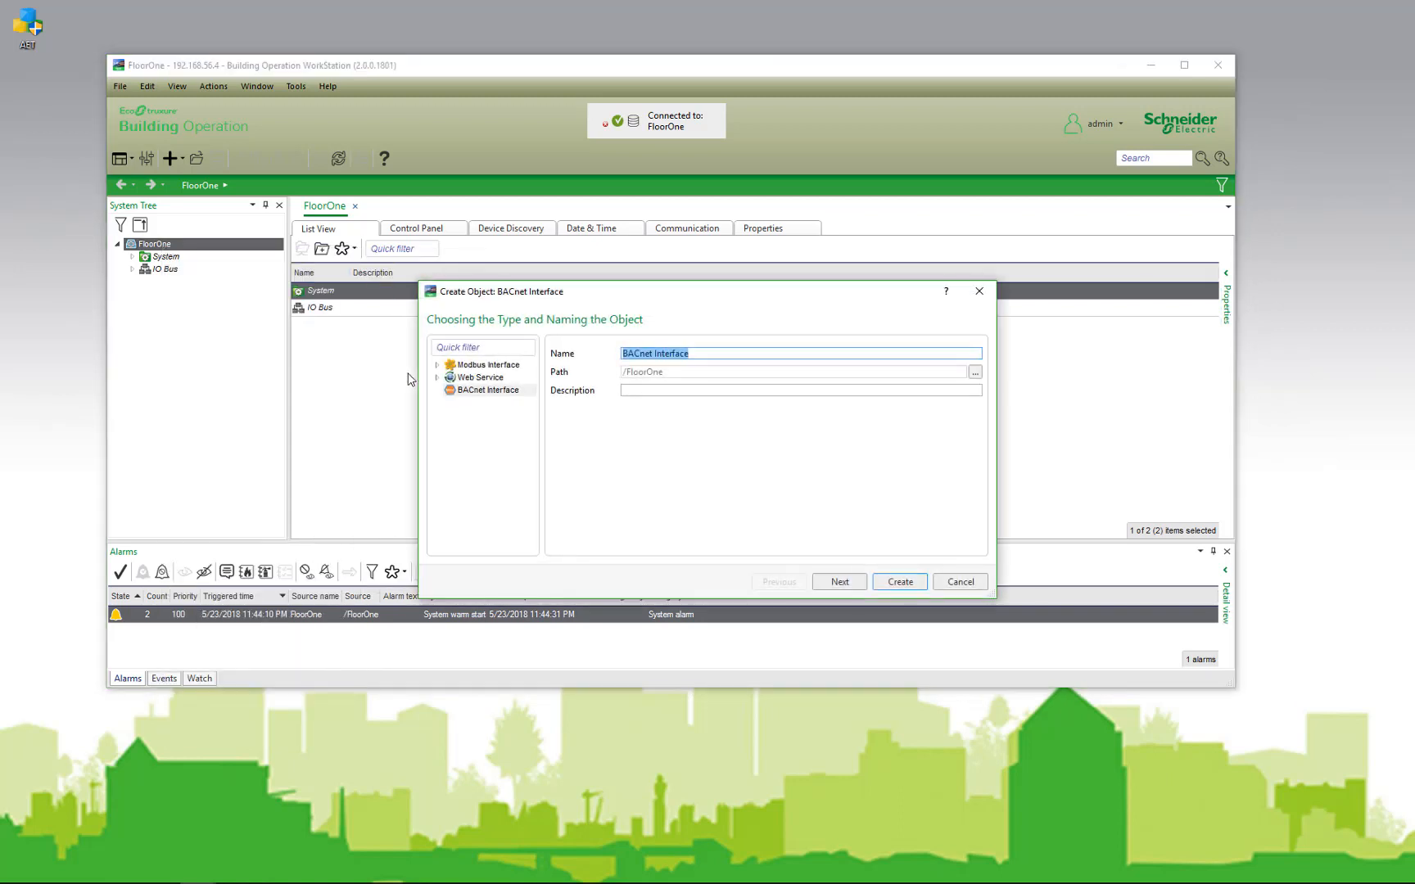
left_click(901, 583)
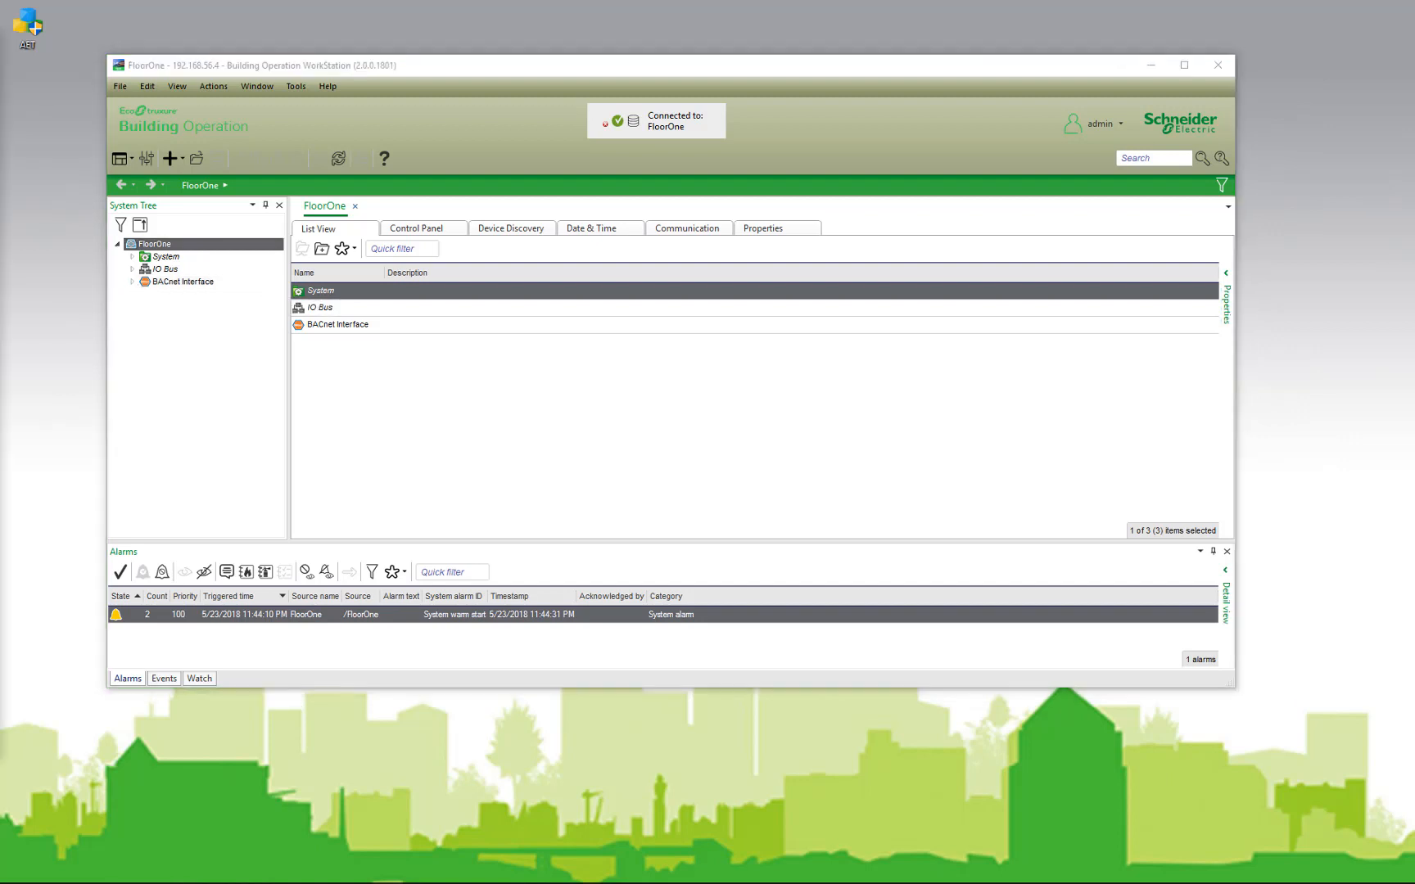
left_click_drag(0, 61, 575, 44)
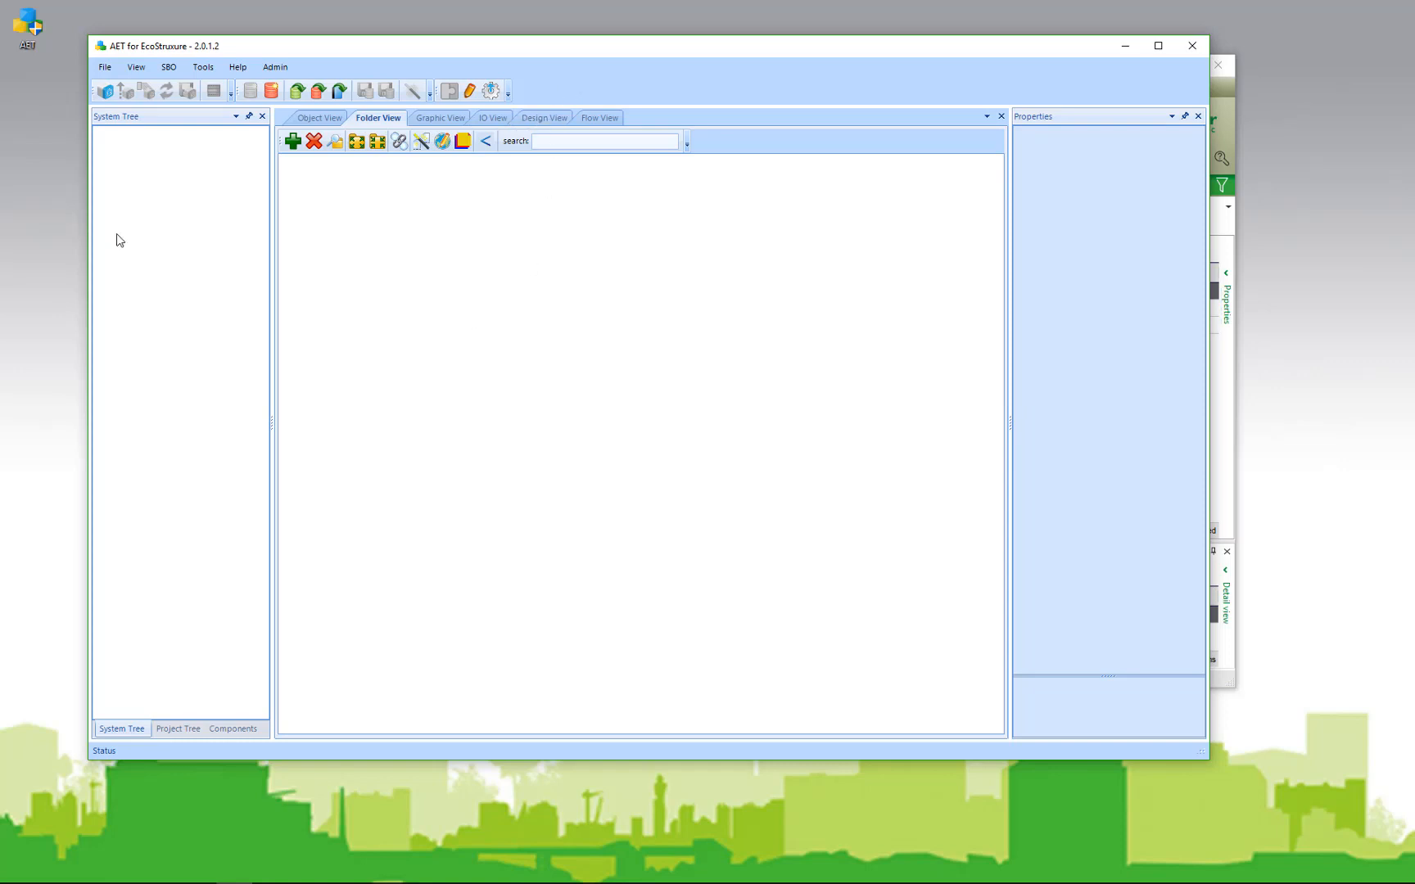
Step: Log AET on to FloorOne at 192.168.56.4:55390, using the engineering HTTP port from PCT
left_click(105, 91)
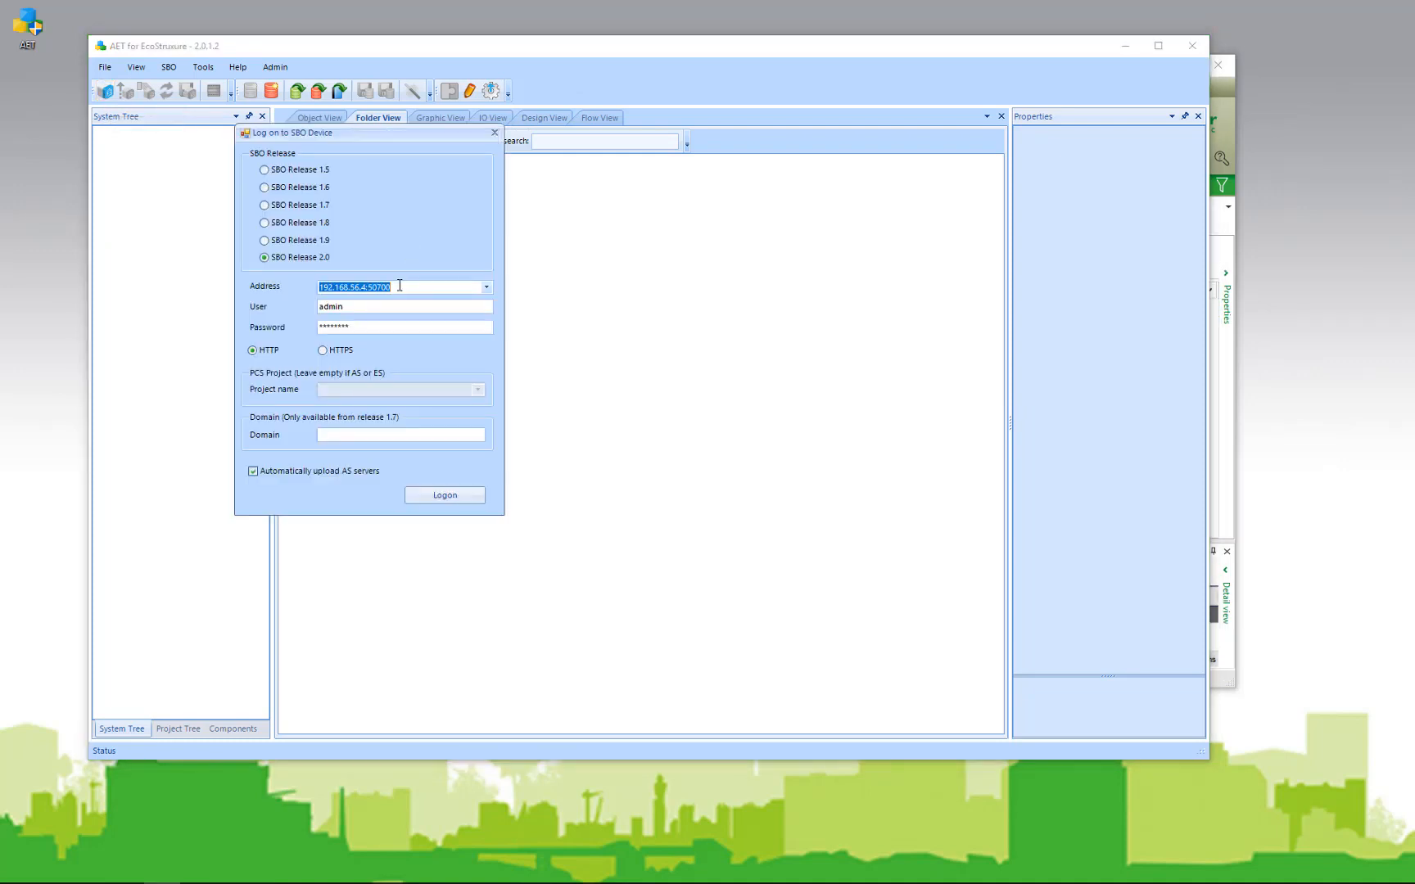
left_click(400, 285)
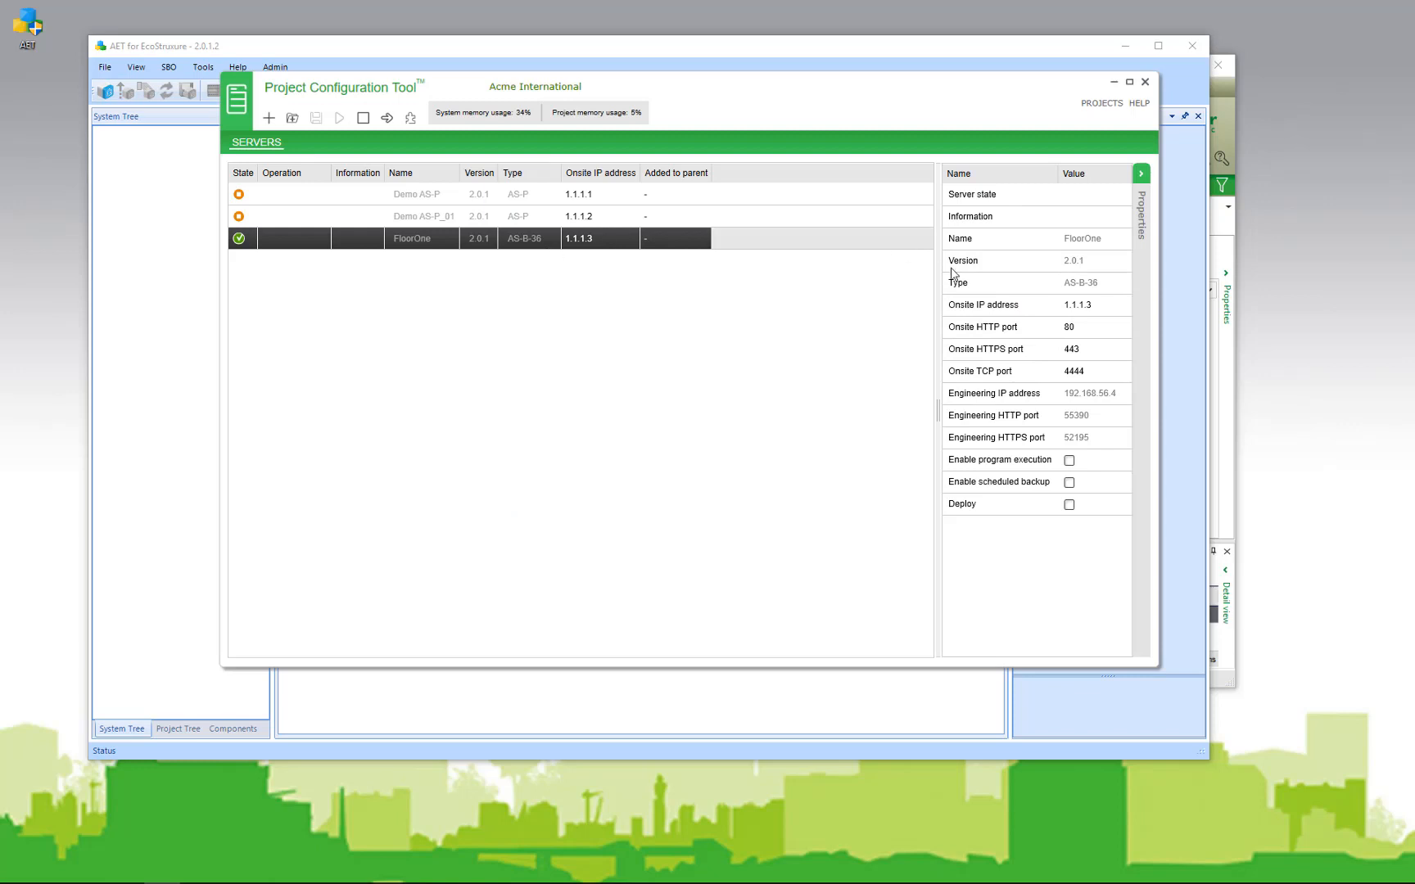
left_click(1082, 421)
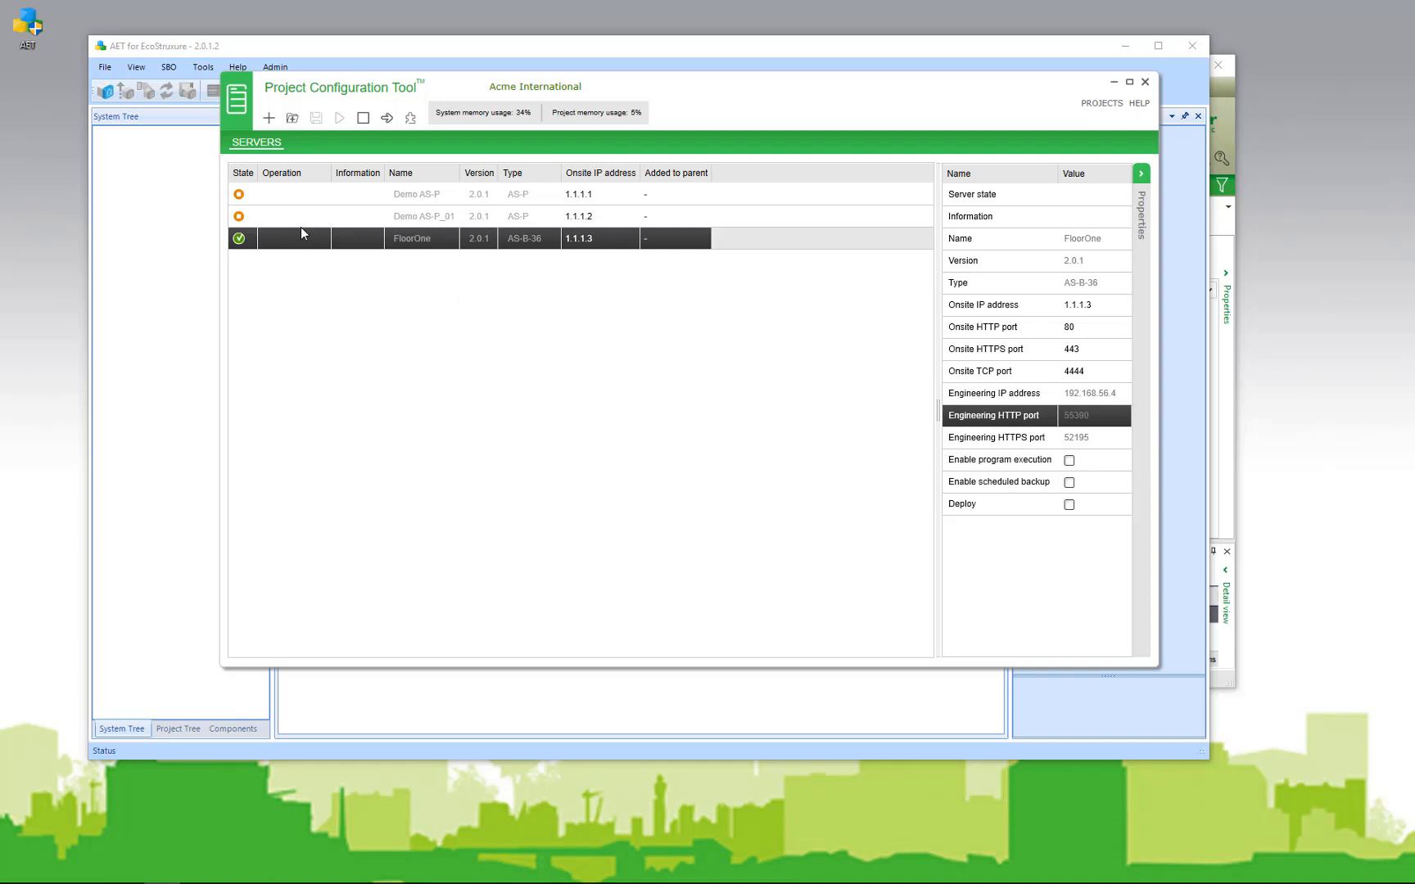
left_click(190, 230)
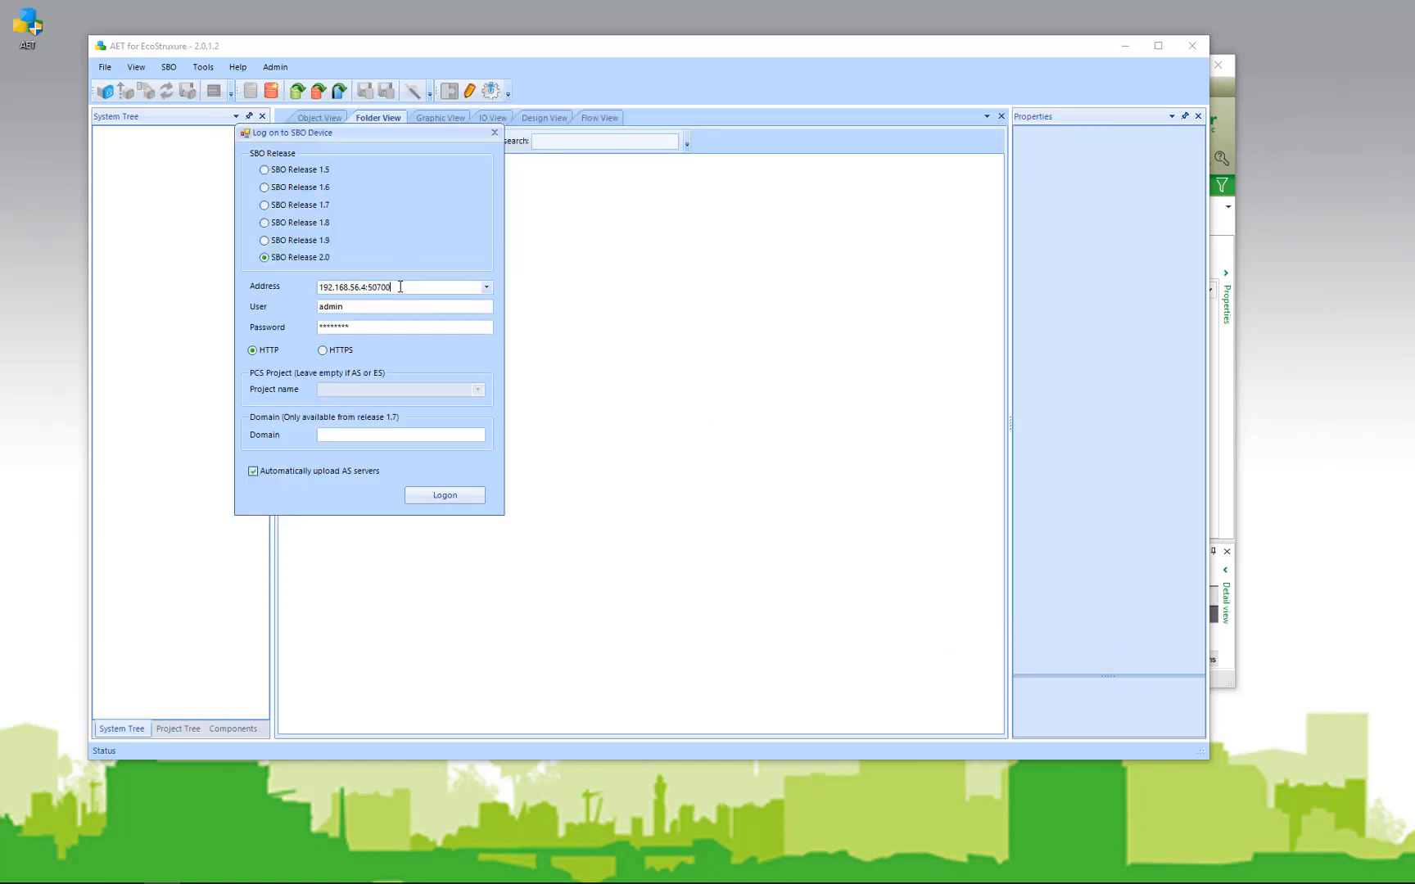
left_click(400, 286)
key("BackSpace")
key("BackSpace")
key("BackSpace")
type("55390")
key("Return")
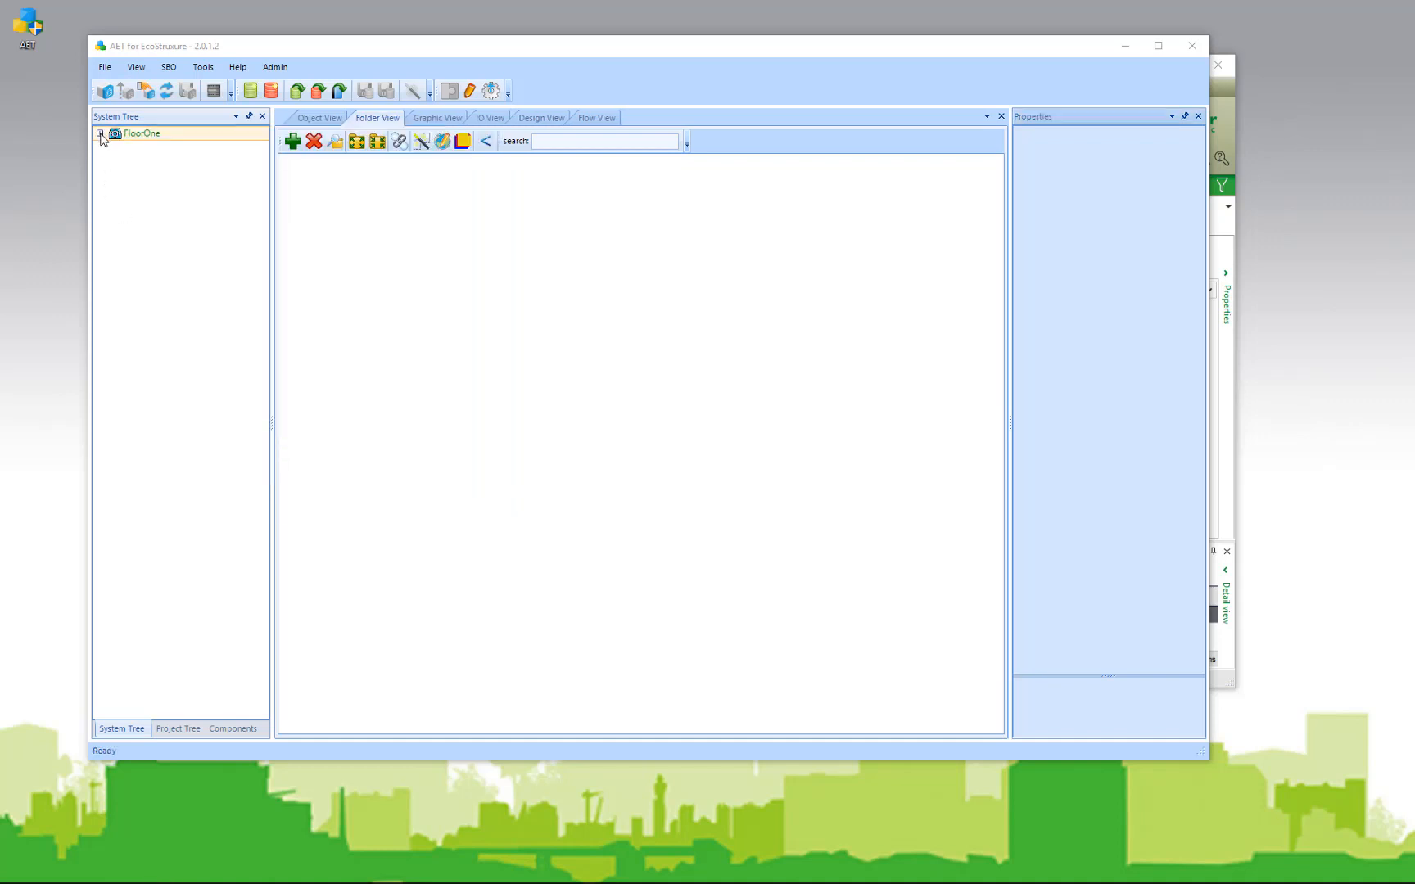
Step: Expand FloorOne and BACnet Interface, then open the AHU_ACME.db template from Templates
left_click(100, 133)
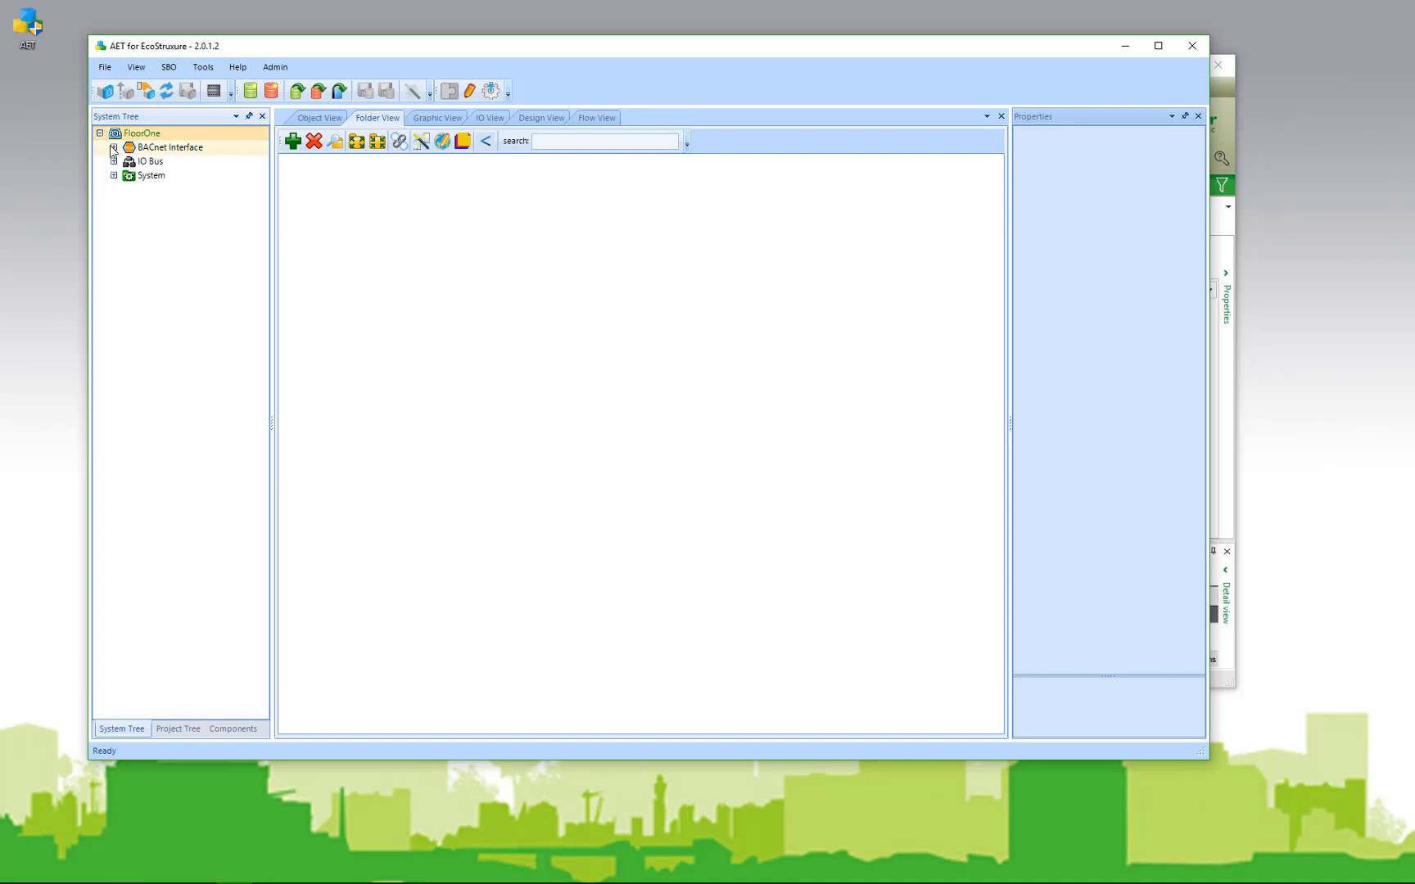
left_click(114, 147)
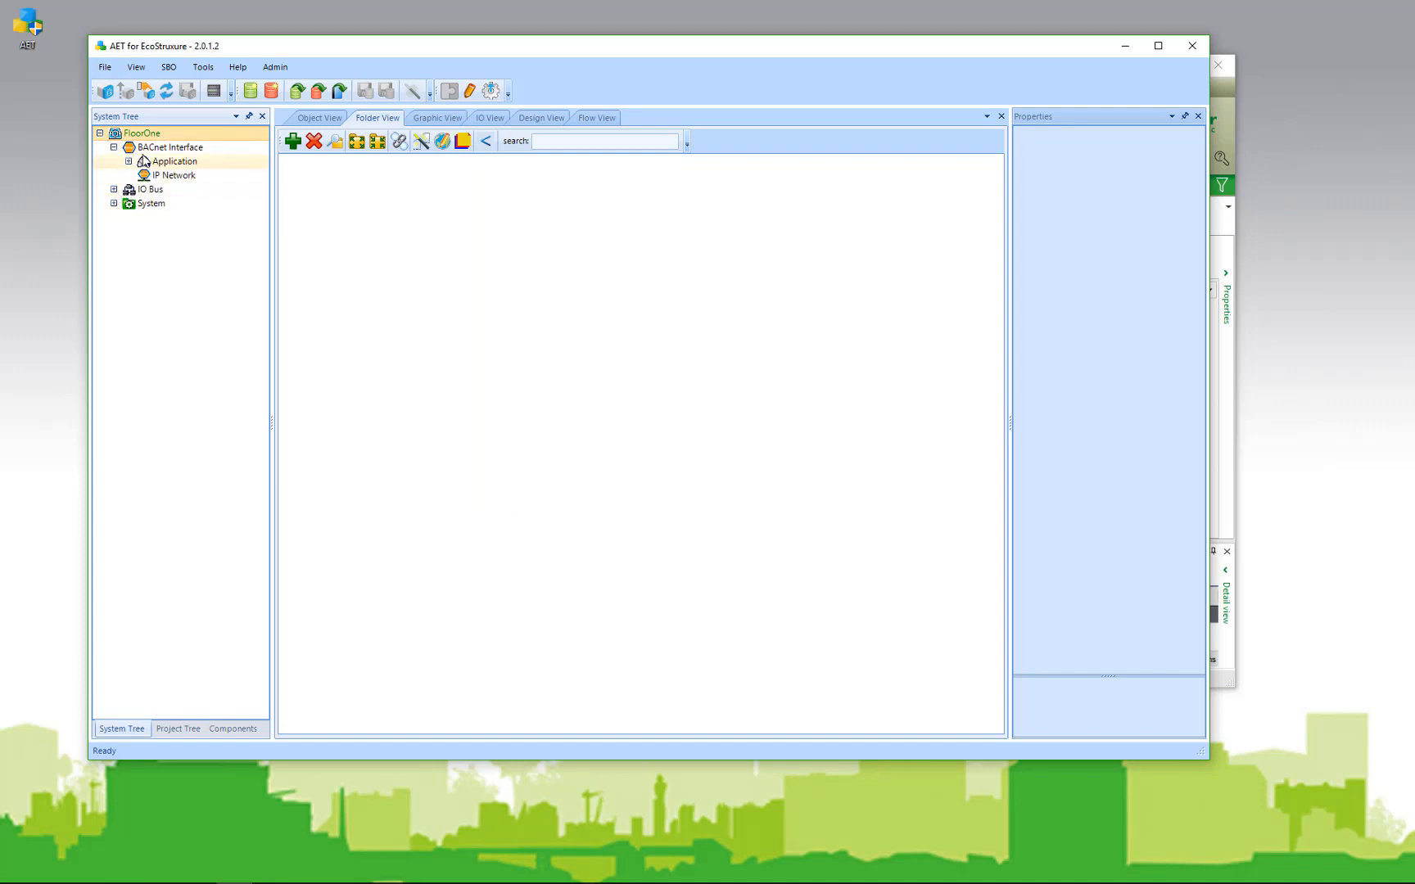
left_click(298, 92)
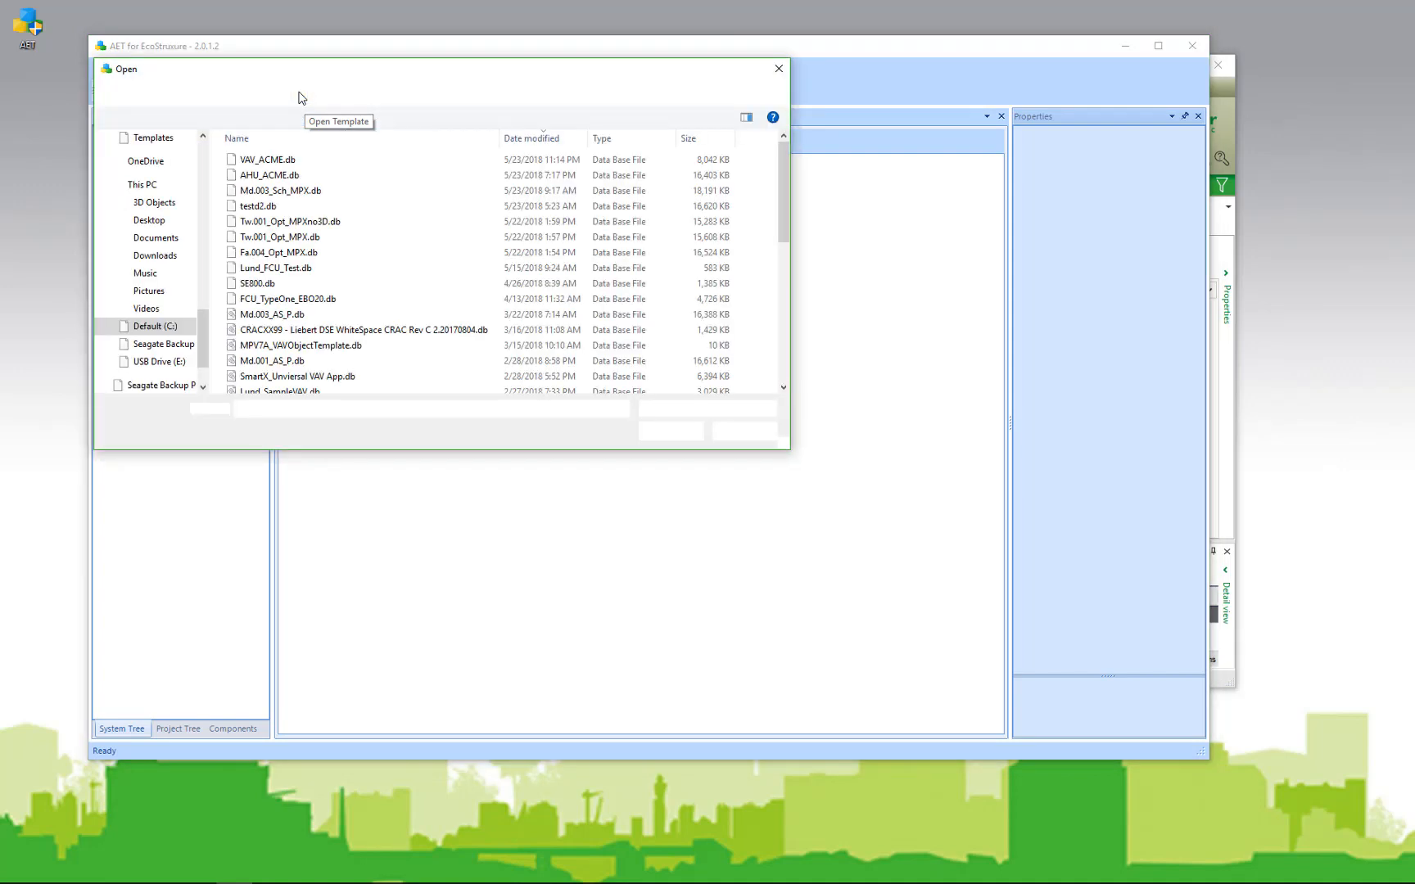
left_click(275, 175)
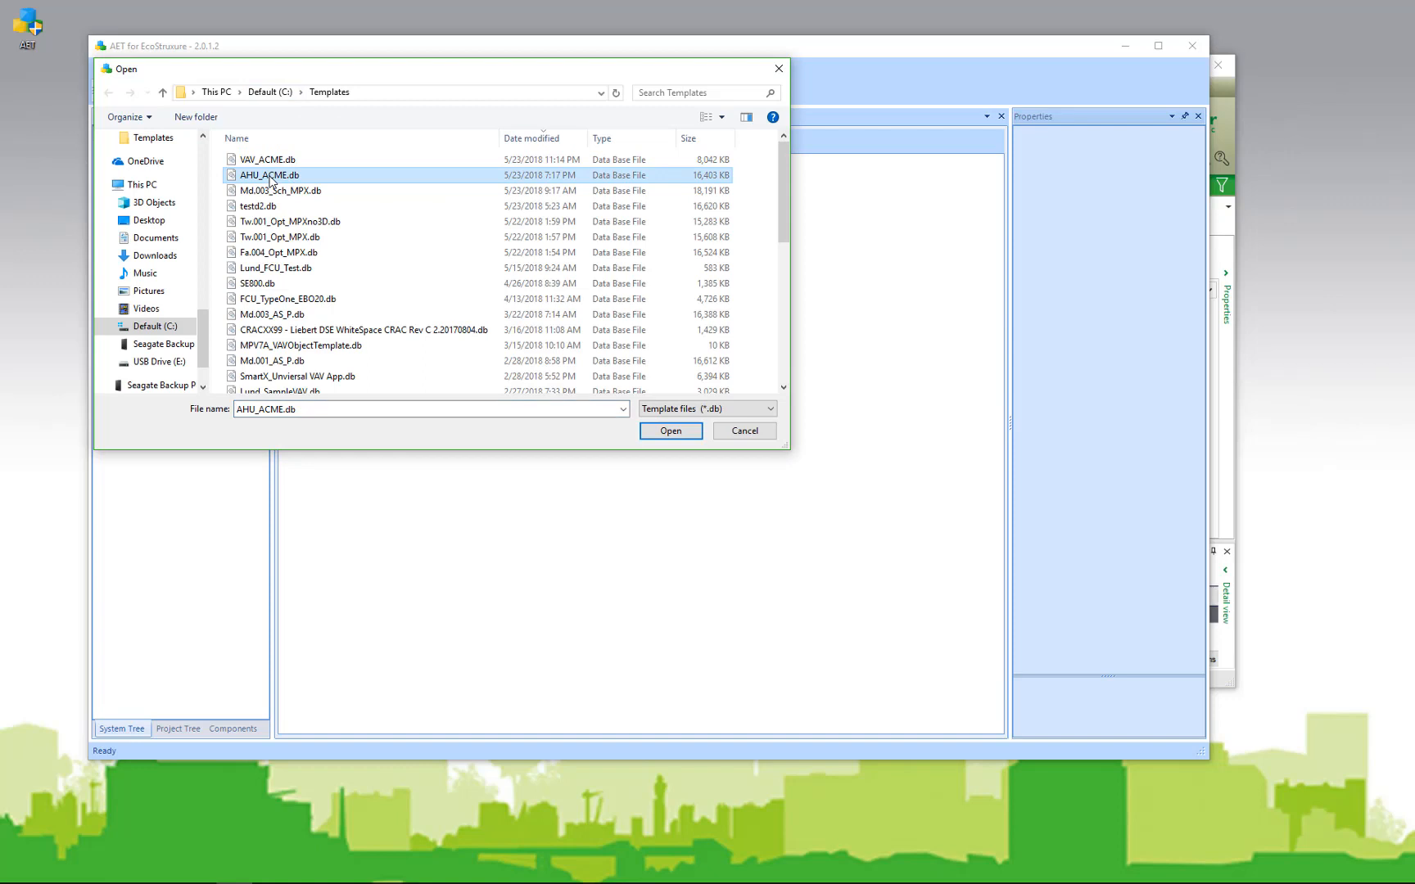
left_click(670, 432)
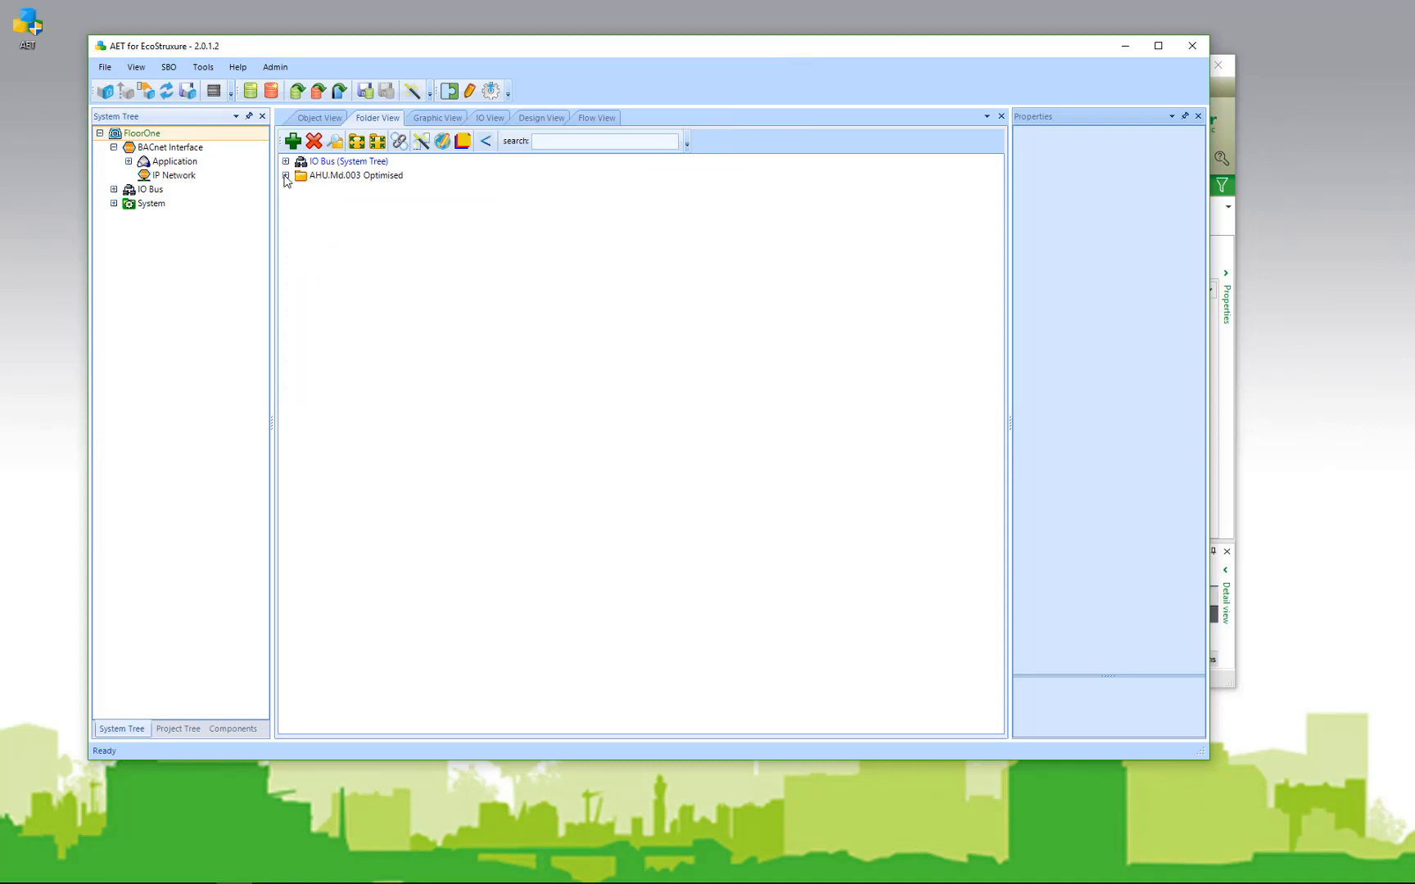
Step: Expand AHU.Md.003 Optimised and show its objects in Object View grouped by Type
left_click(285, 176)
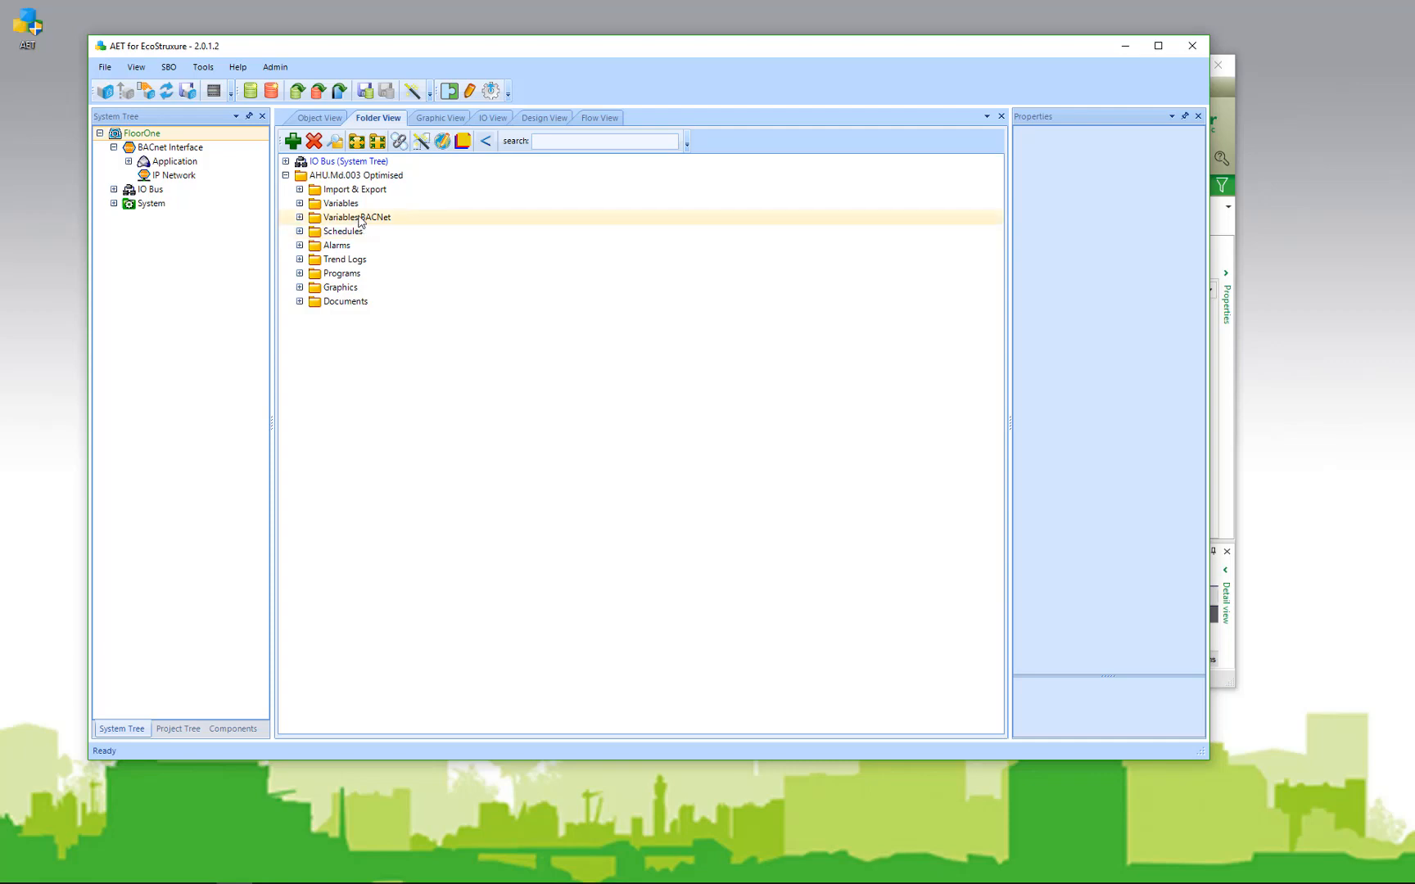
left_click(321, 120)
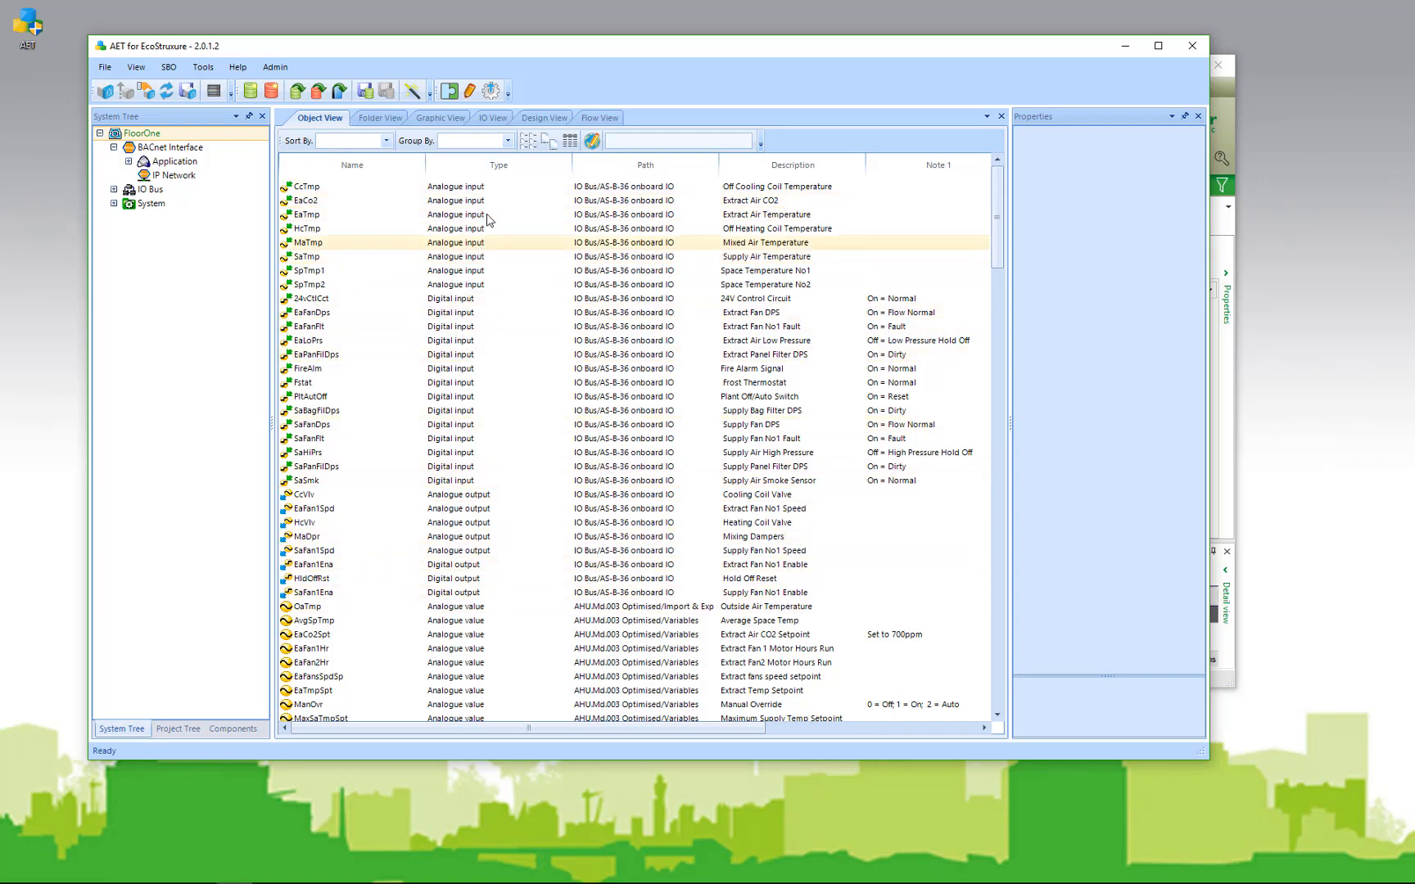
left_click(508, 141)
left_click(477, 177)
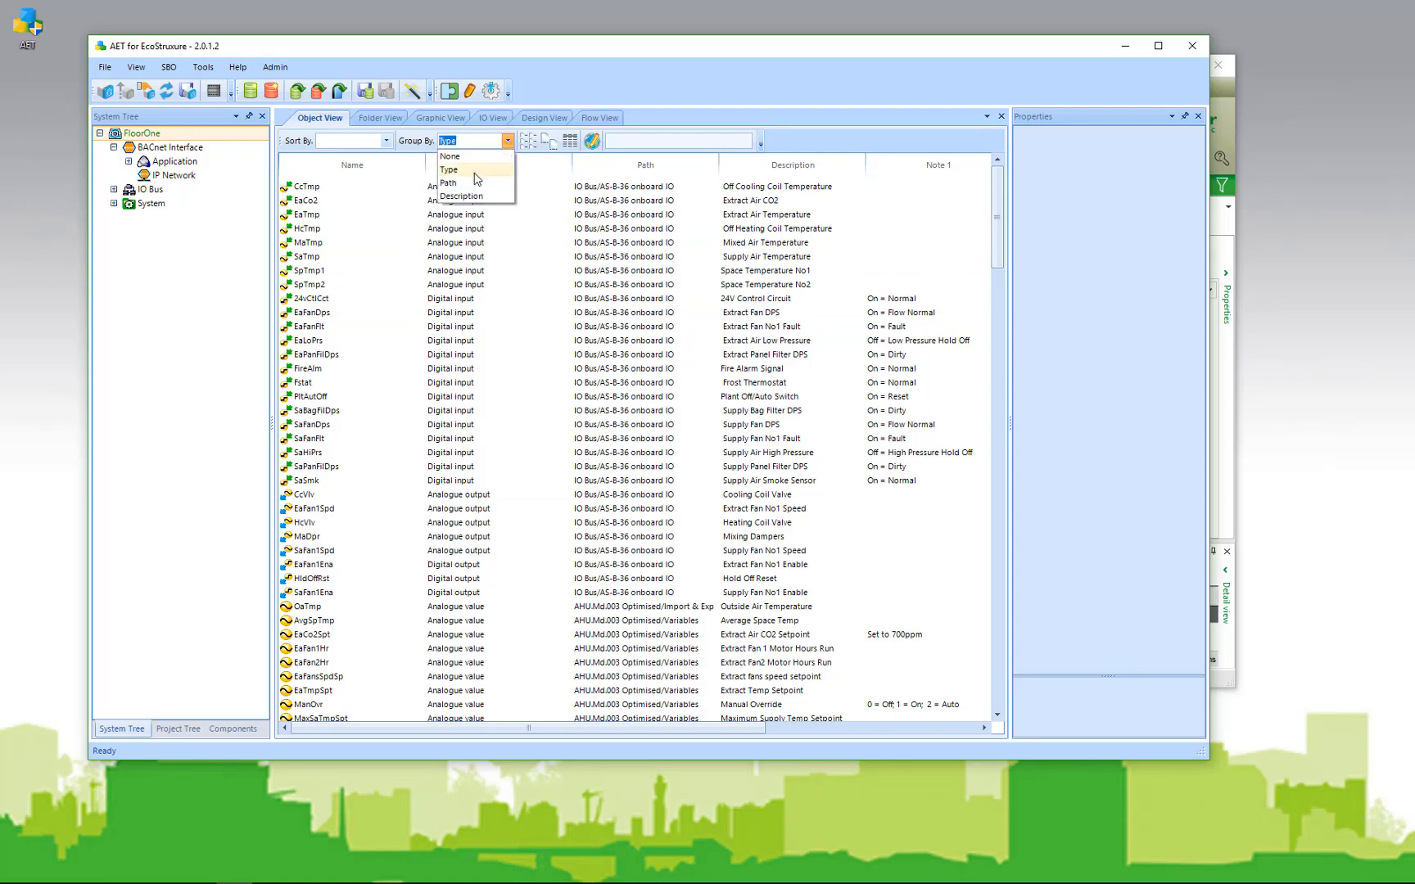
left_click(386, 142)
Step: Sort the object list by Name
left_click(386, 141)
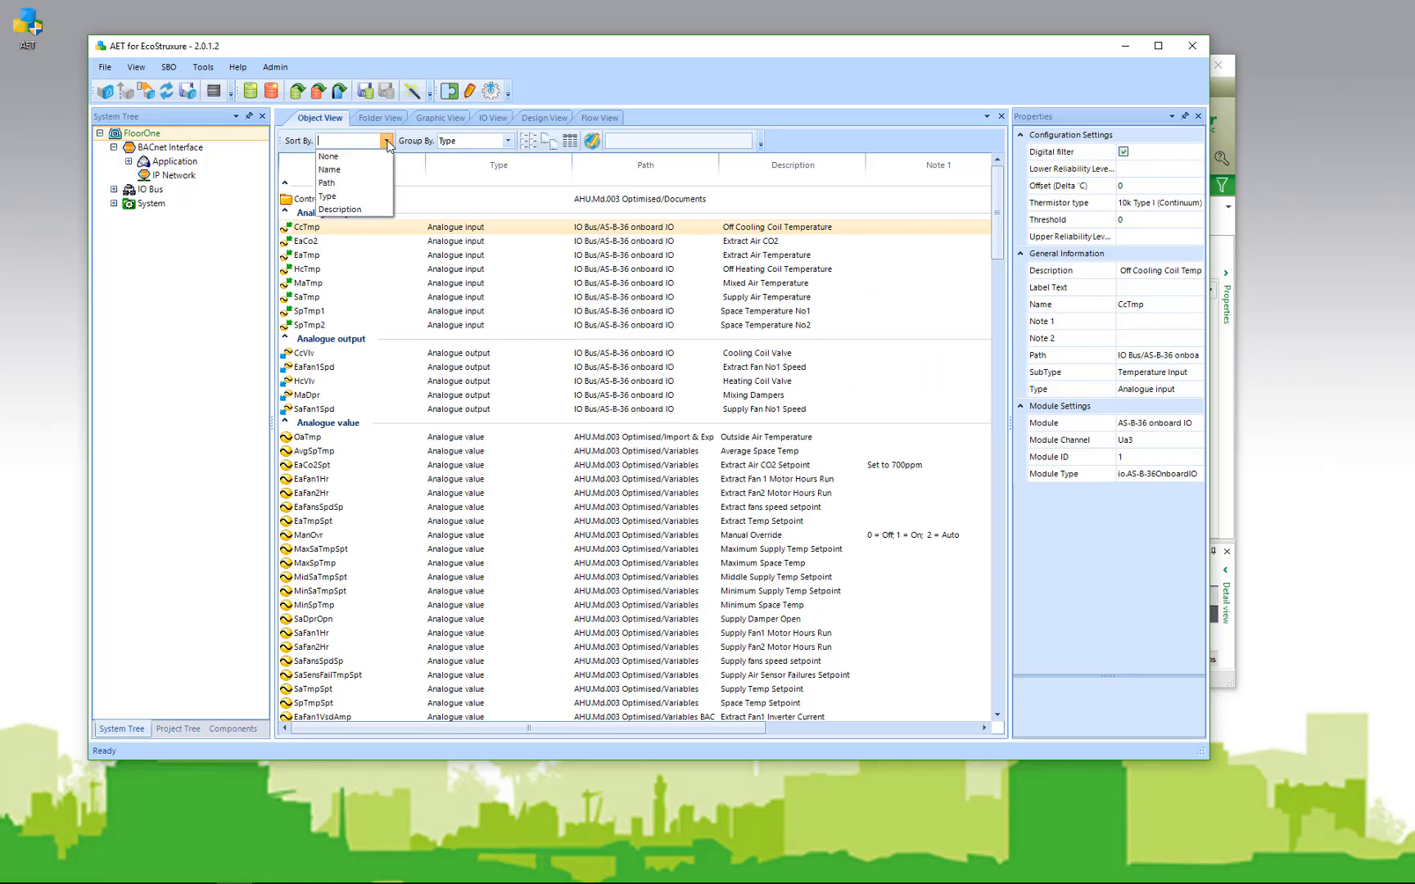
left_click(353, 171)
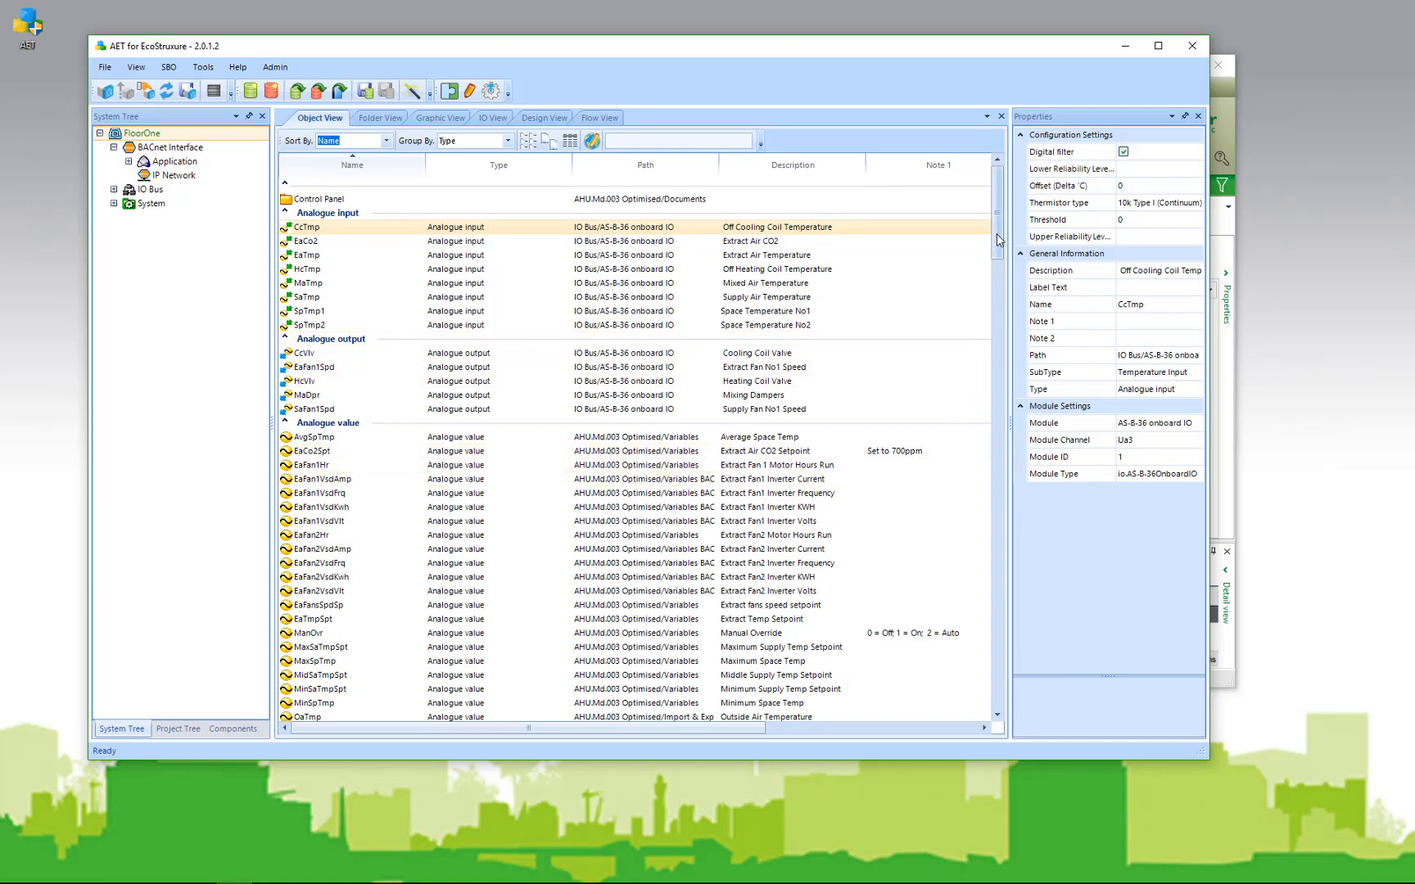
left_click(459, 703)
Step: Filter the list by 'spt' and set the AvgSpTmp value to 10
left_click(624, 144)
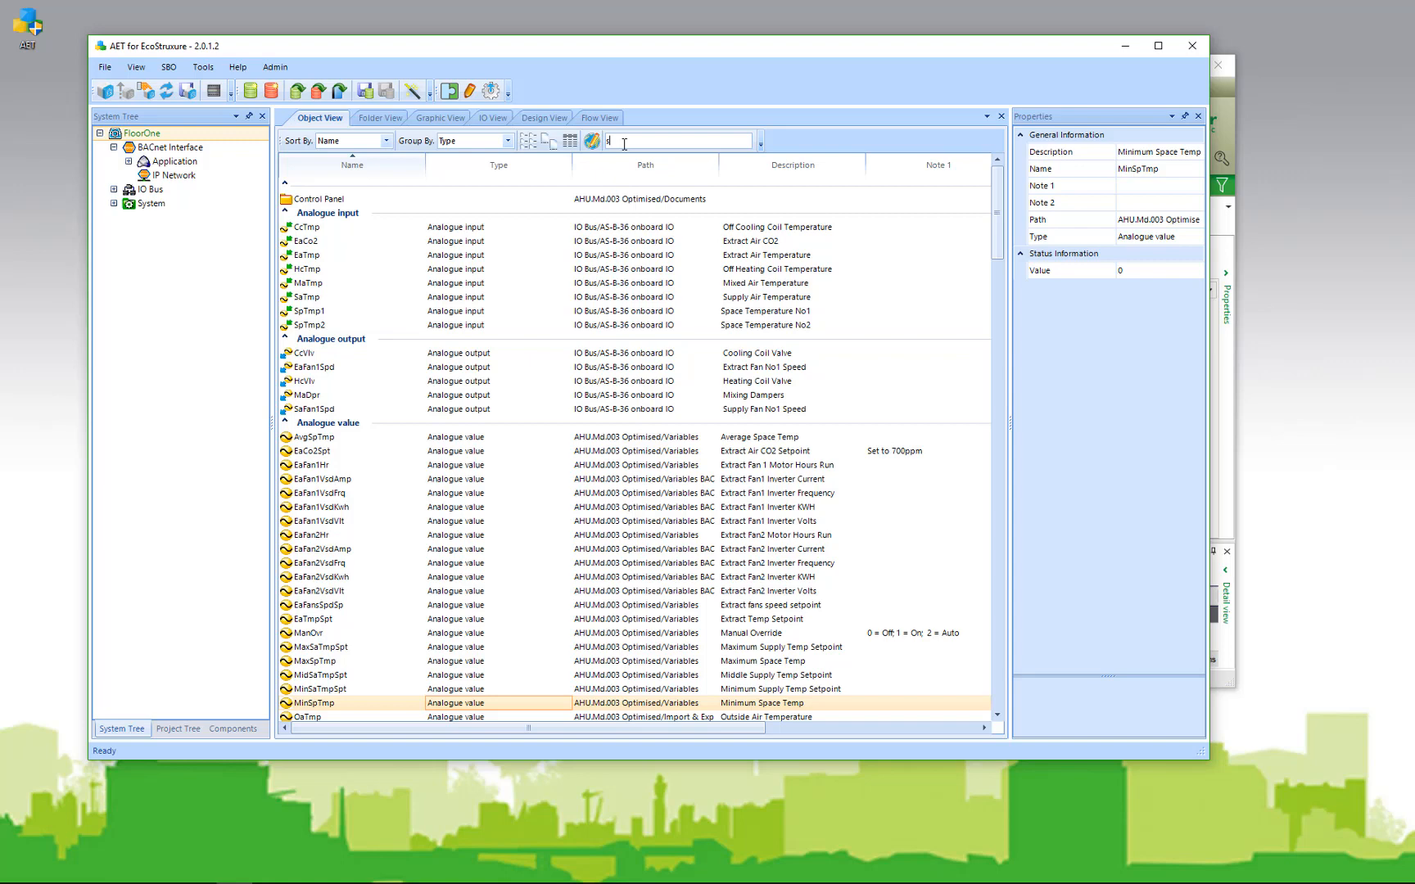
type("spt")
key("Return")
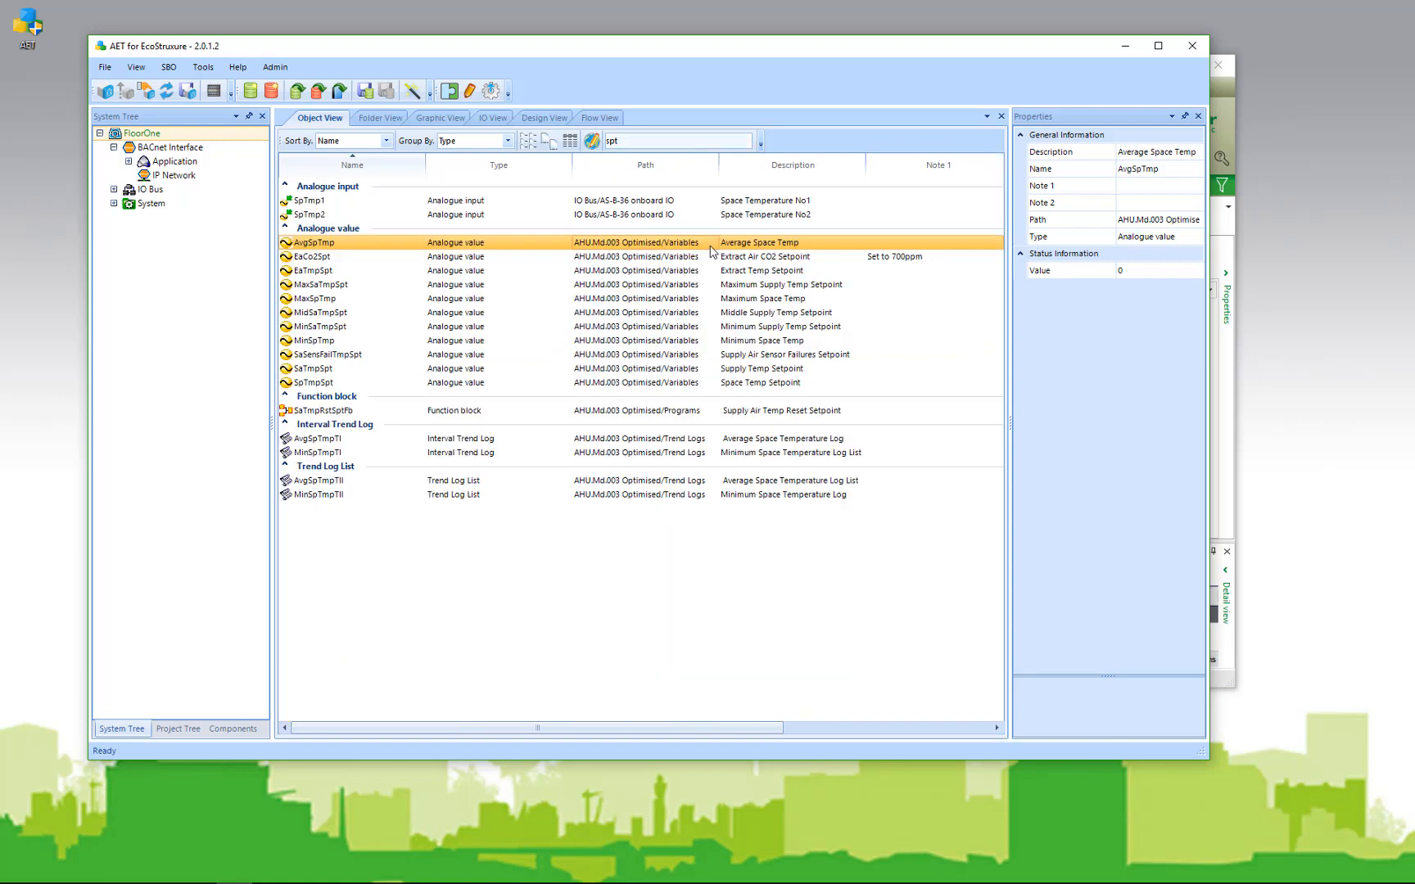
left_click(1135, 276)
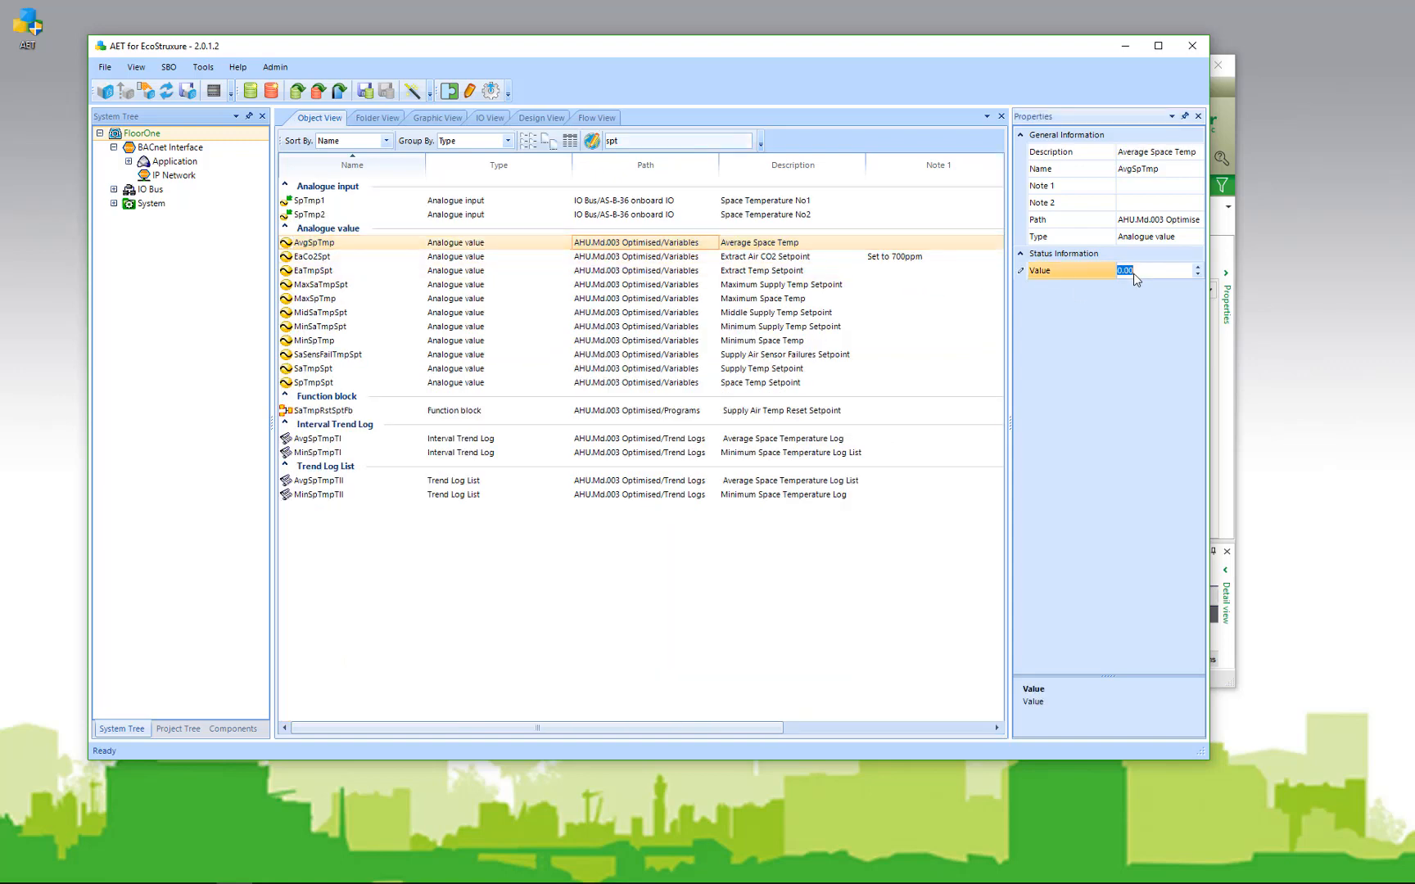
type("10")
key("Return")
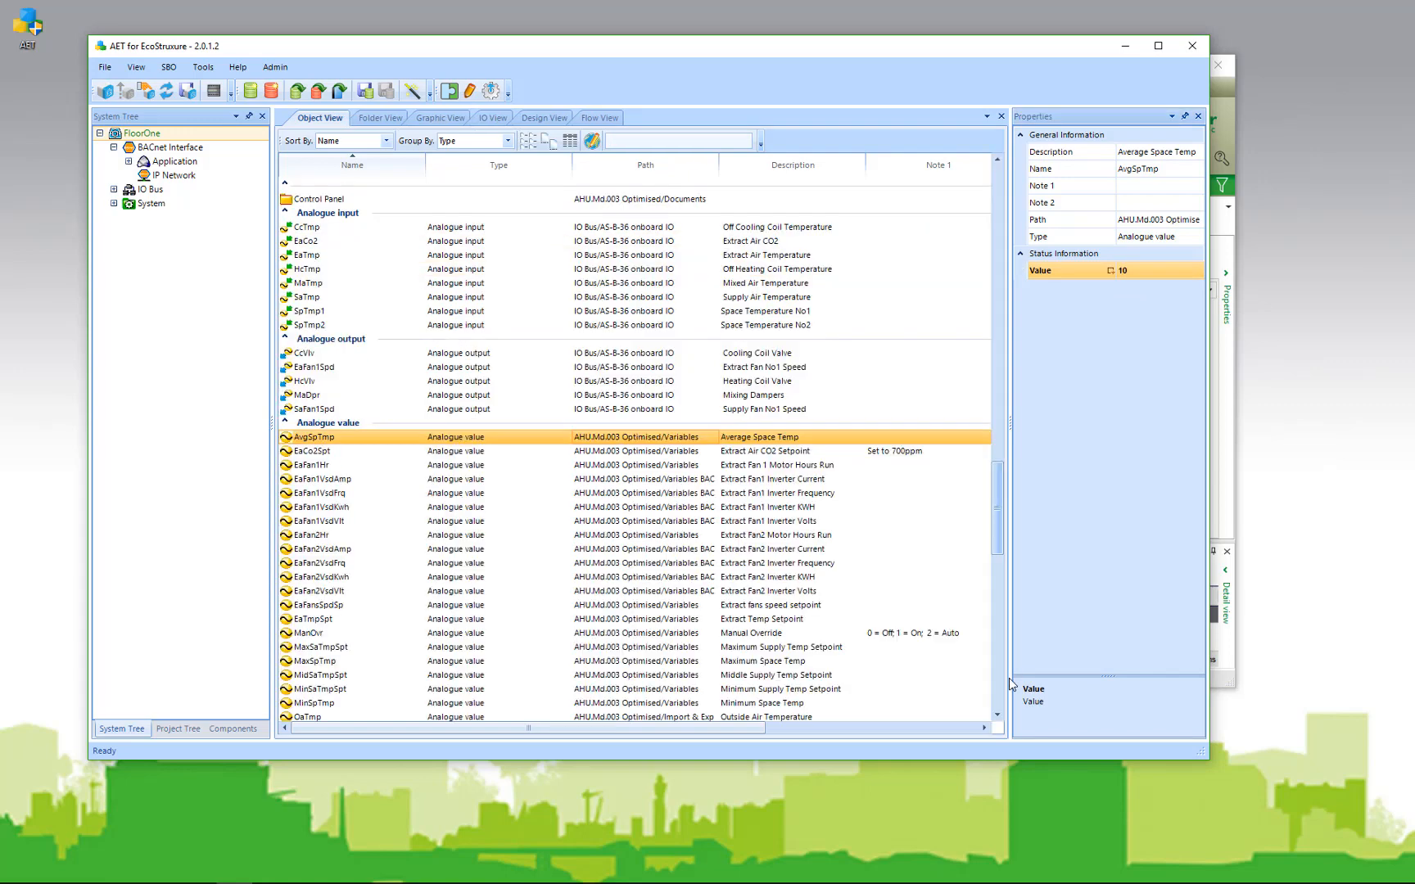
left_click_drag(1008, 677, 1011, 715)
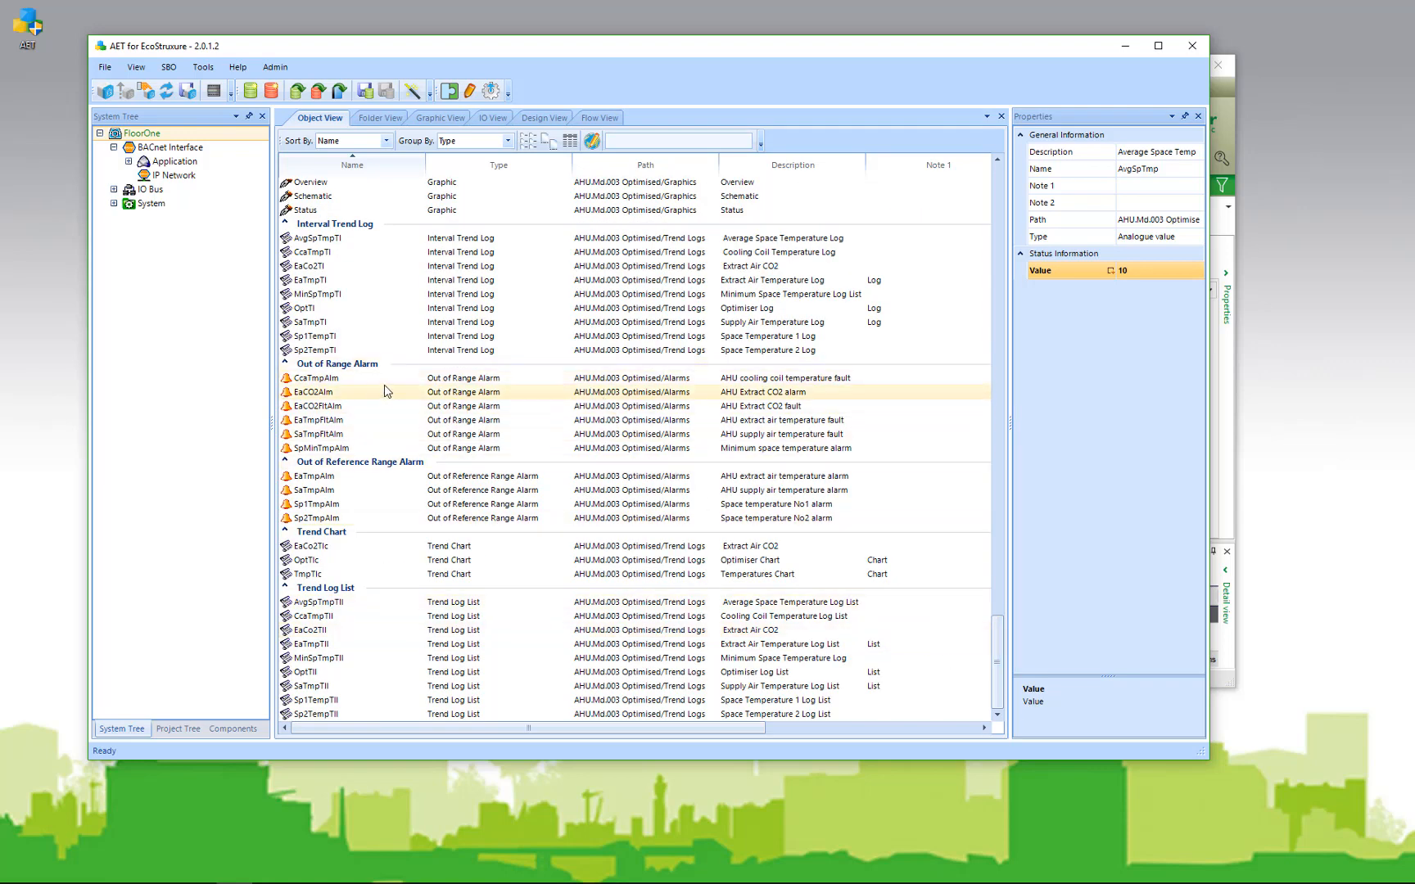
Step: Select the six Out of Range alarms, clear Audible alert, and open Global Text Edit
left_click(399, 380)
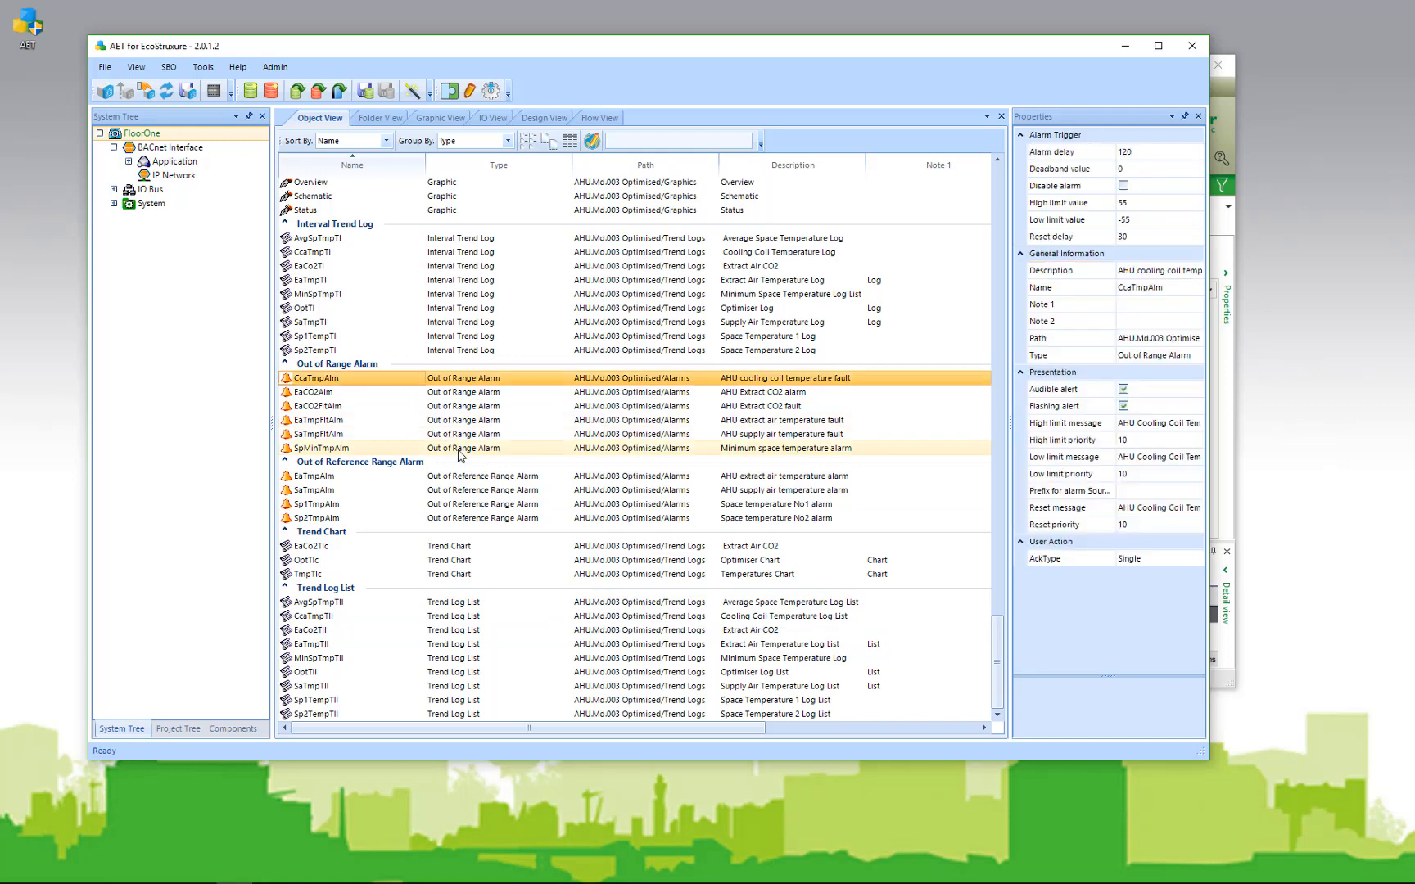
left_click(462, 448, "shift")
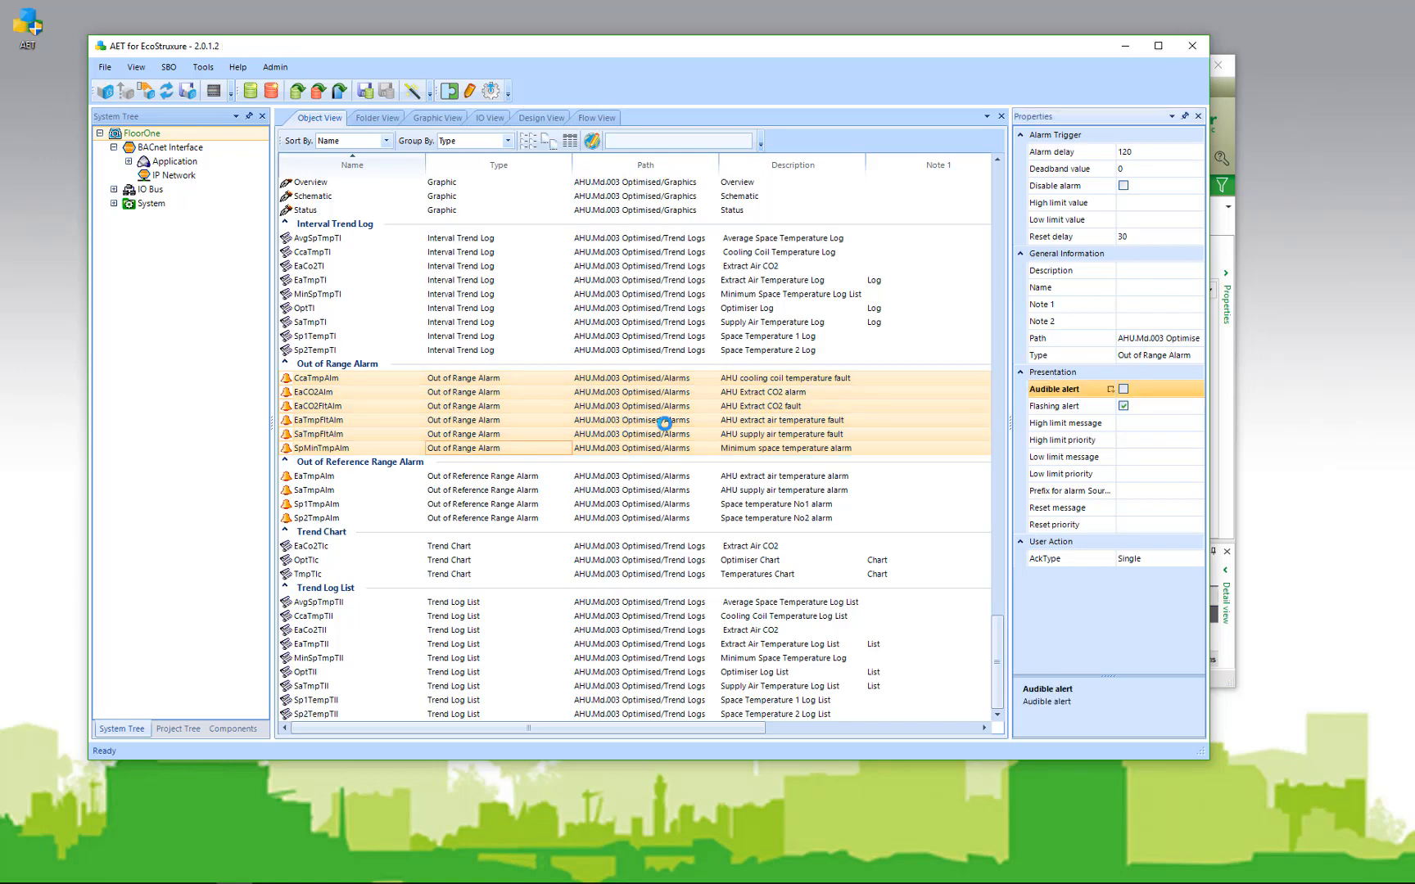
left_click(660, 408)
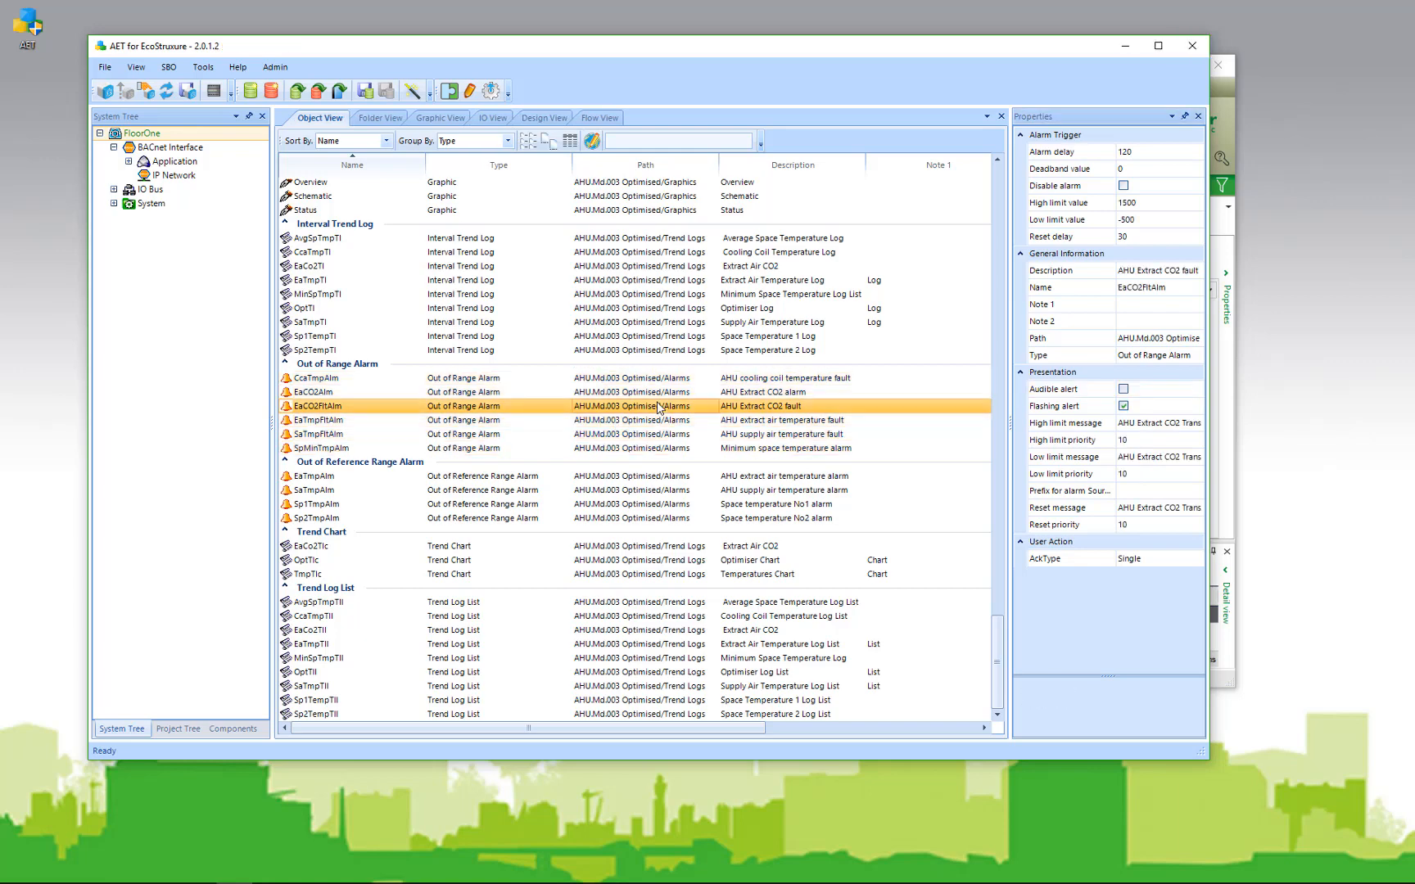
left_click(593, 144)
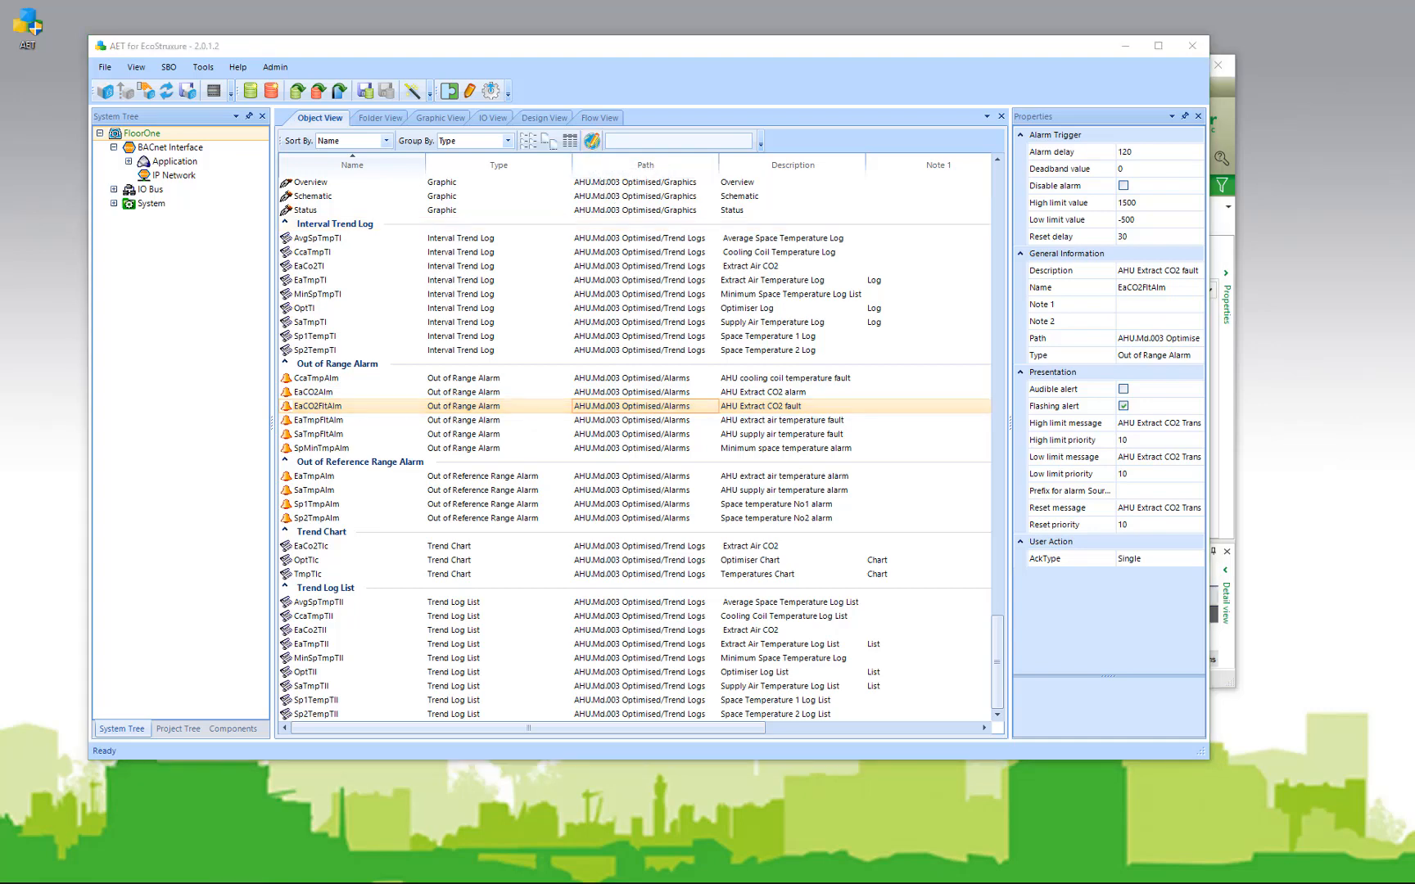
left_click_drag(788, 176, 1036, 92)
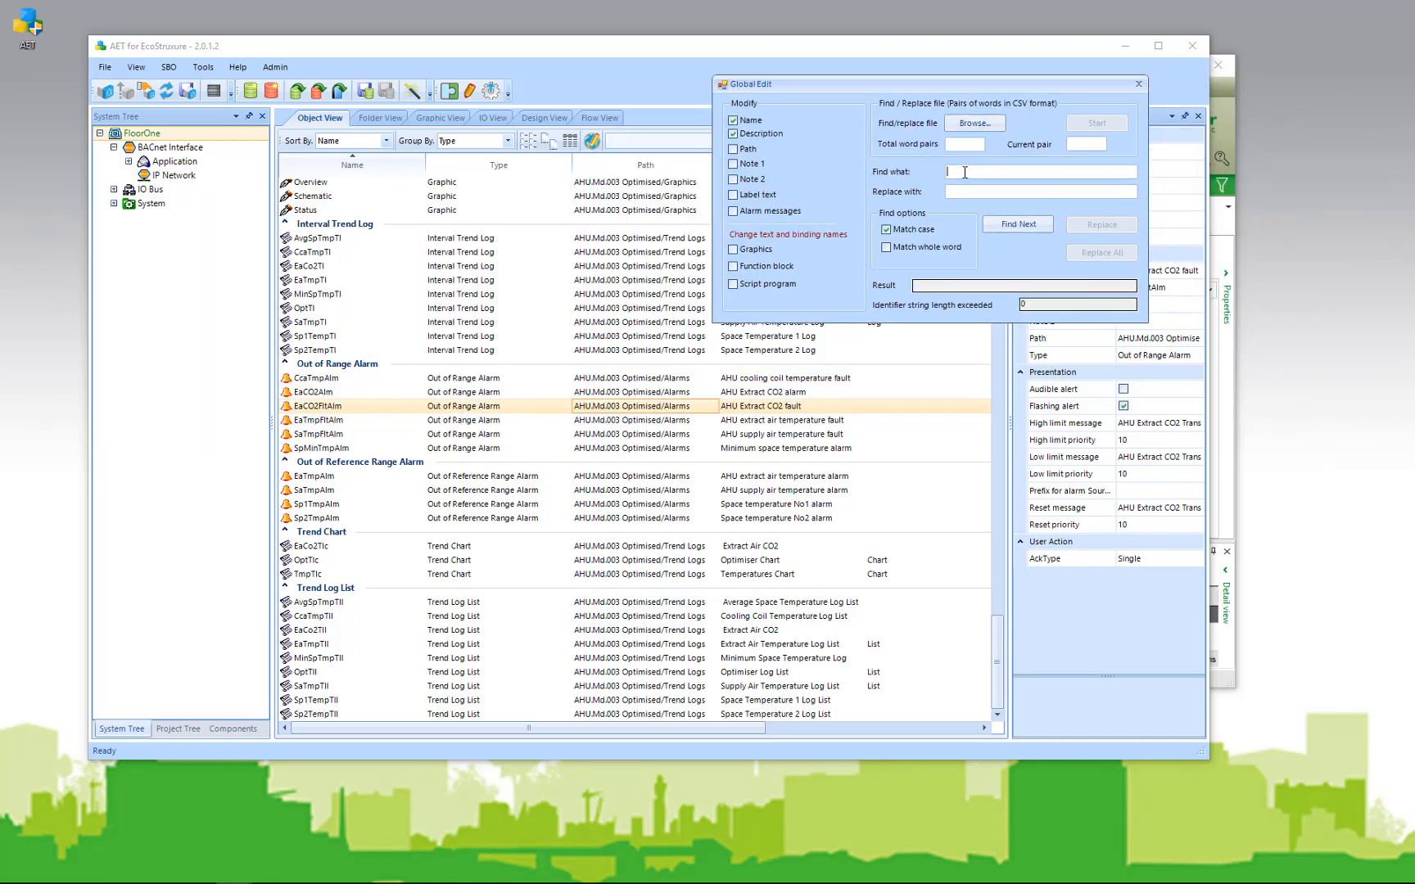
Step: Replace All 'Spt' with 'Setpoint', including Note 1, Note 2, labels, alarm messages and graphics
type("Spt")
left_click(975, 192)
type("Setpoint")
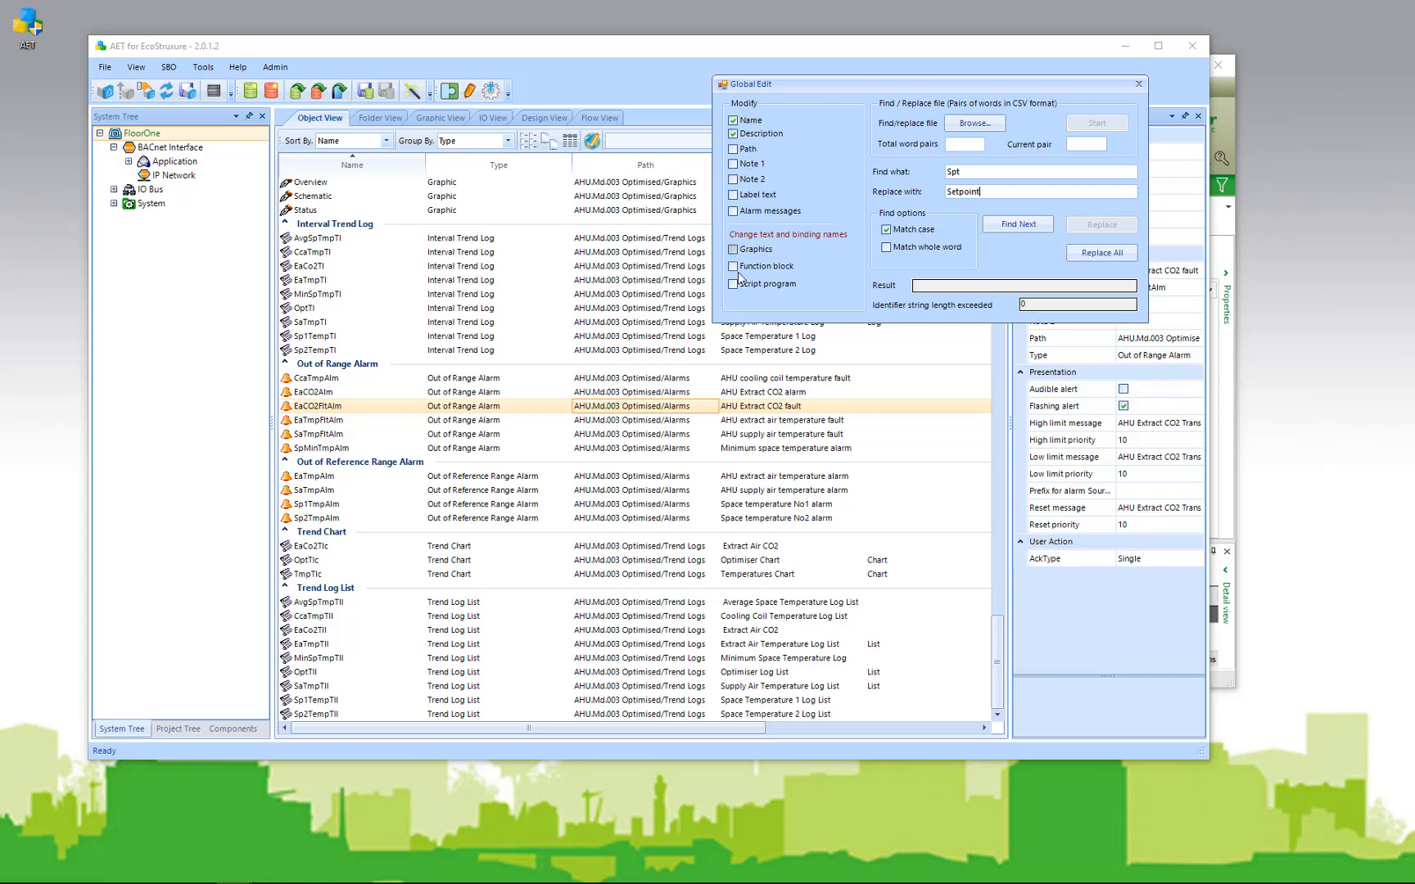
left_click(750, 163)
left_click(753, 179)
left_click(757, 195)
left_click(760, 211)
left_click(764, 249)
left_click(1105, 253)
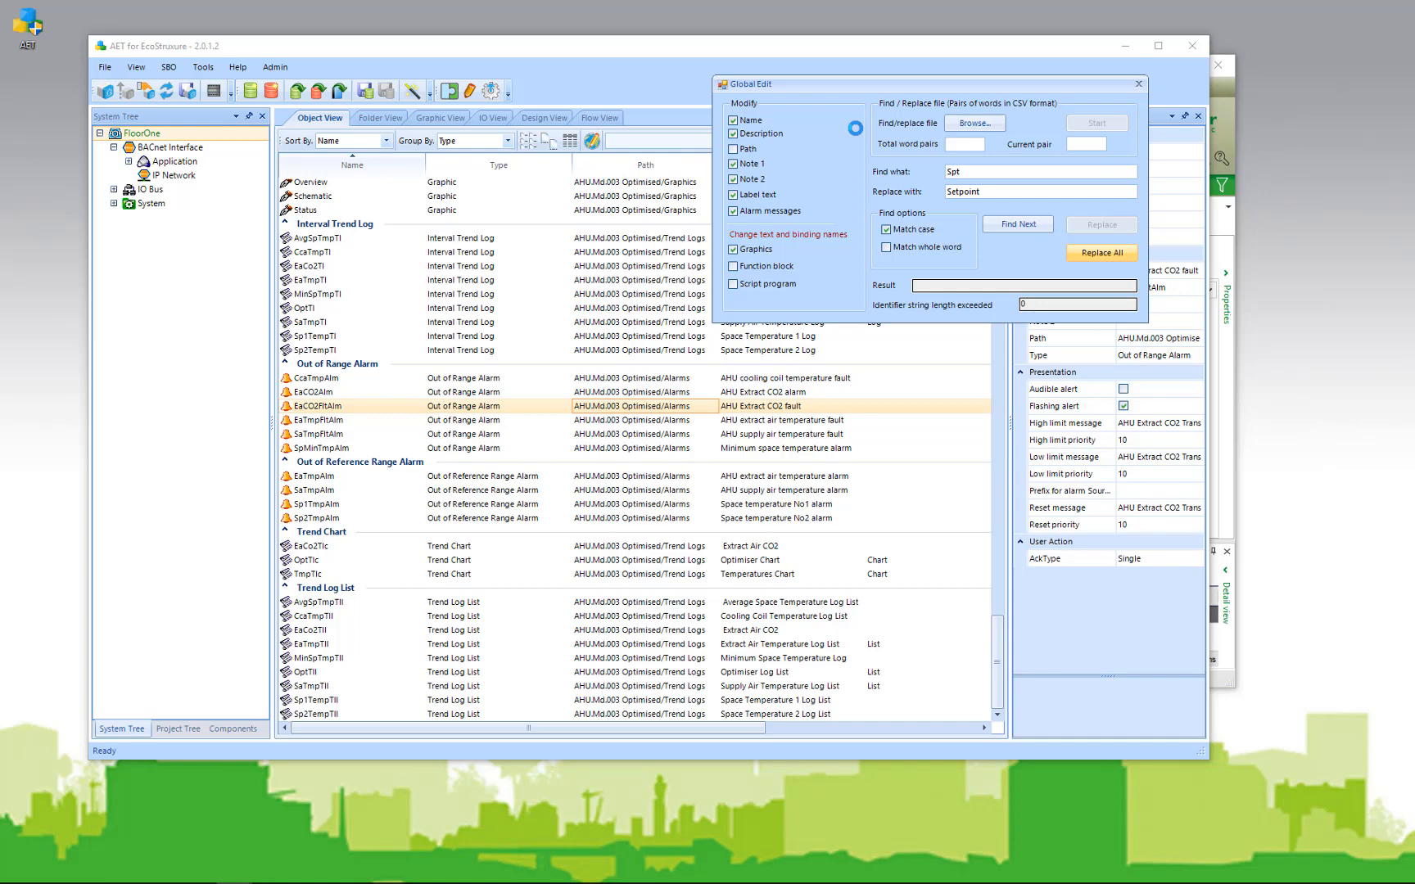
left_click(1138, 85)
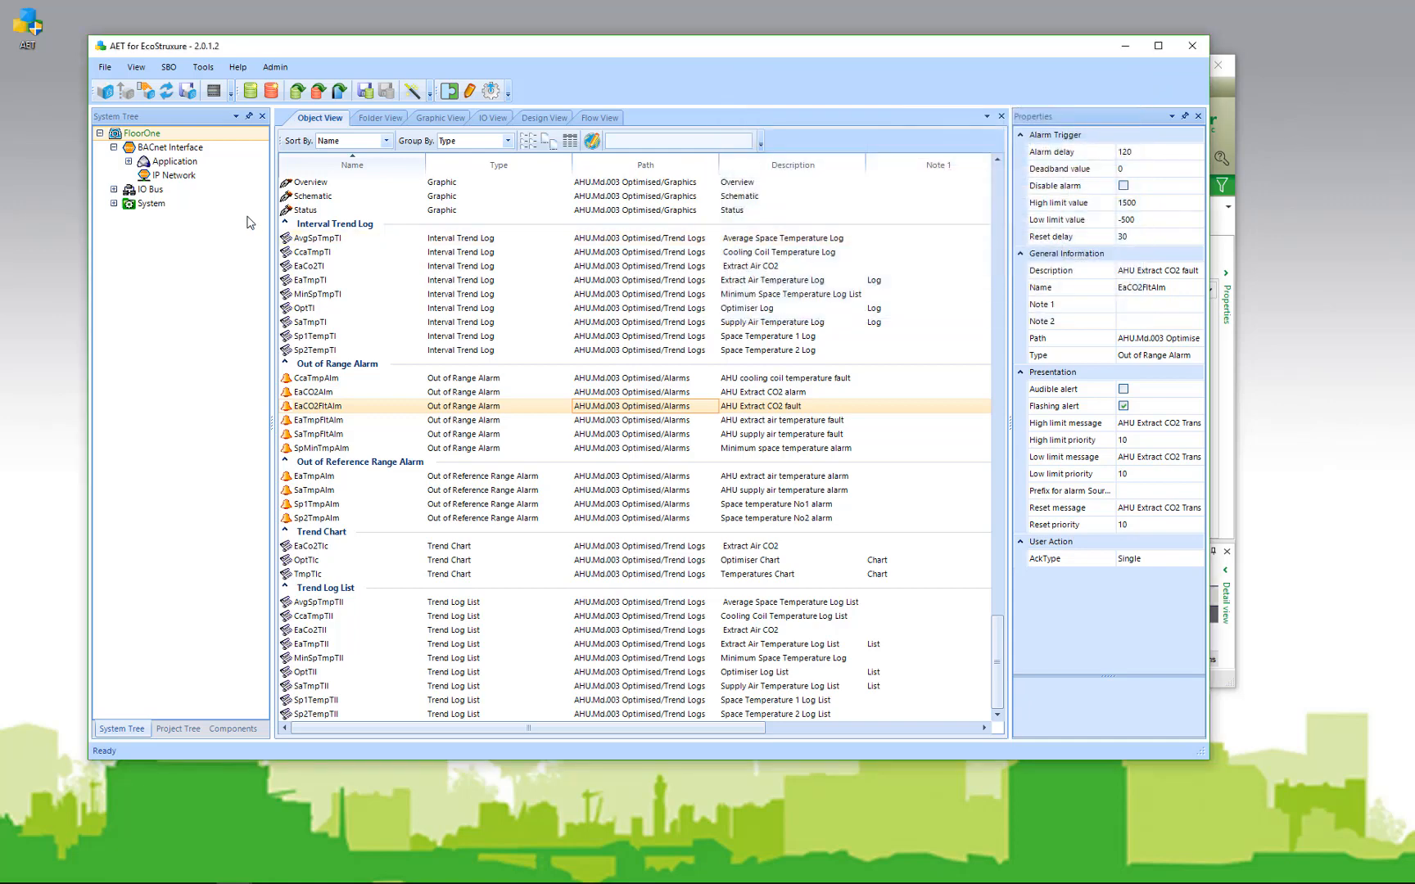
Step: Open Global Edit on the AHU.Md.003 Optimised application, with the word-pair spreadsheet alongside
left_click(377, 120)
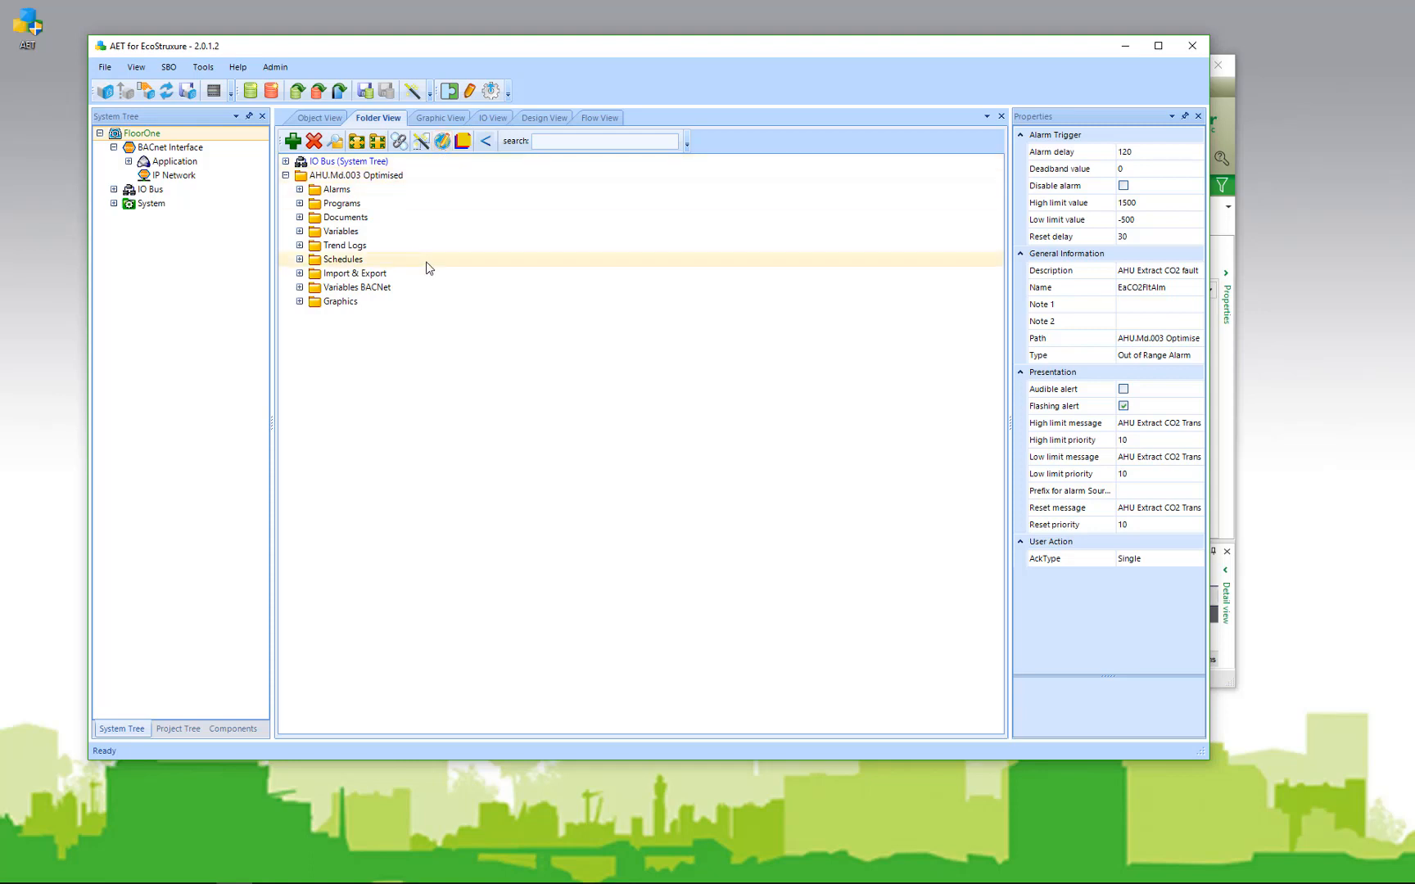
left_click(334, 207)
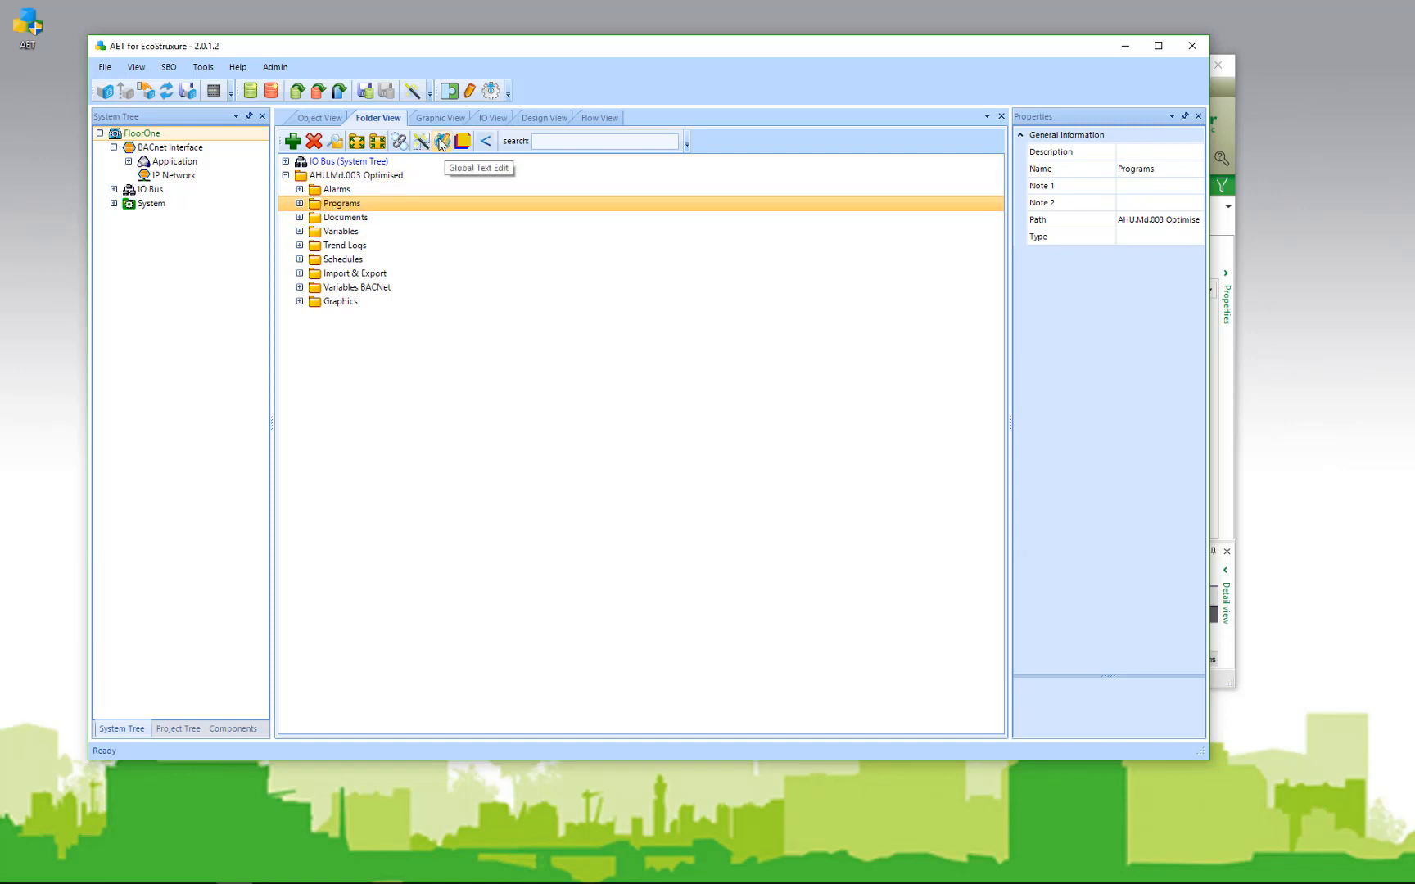
left_click(345, 177)
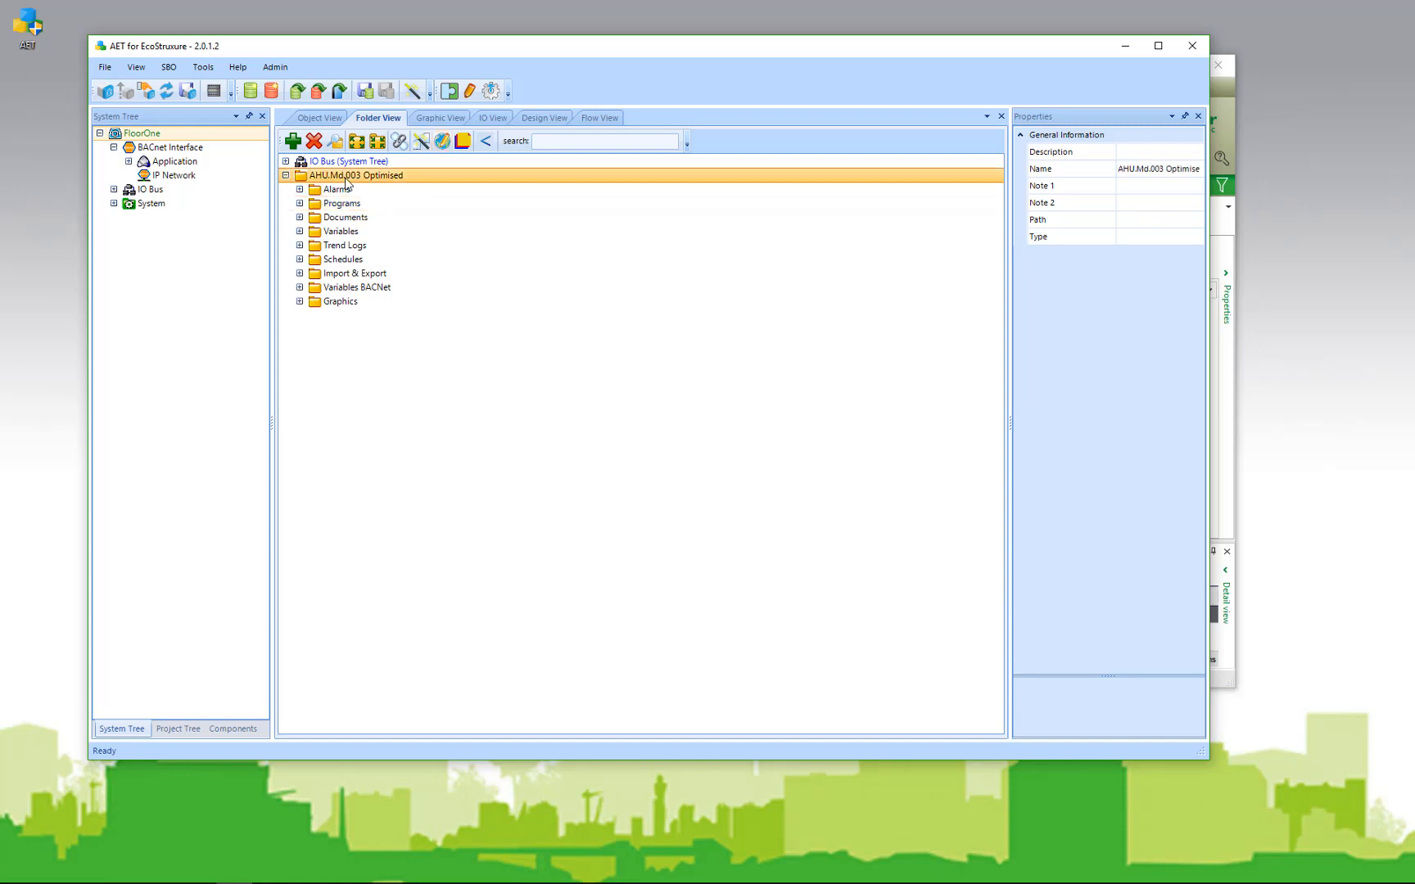
left_click(443, 141)
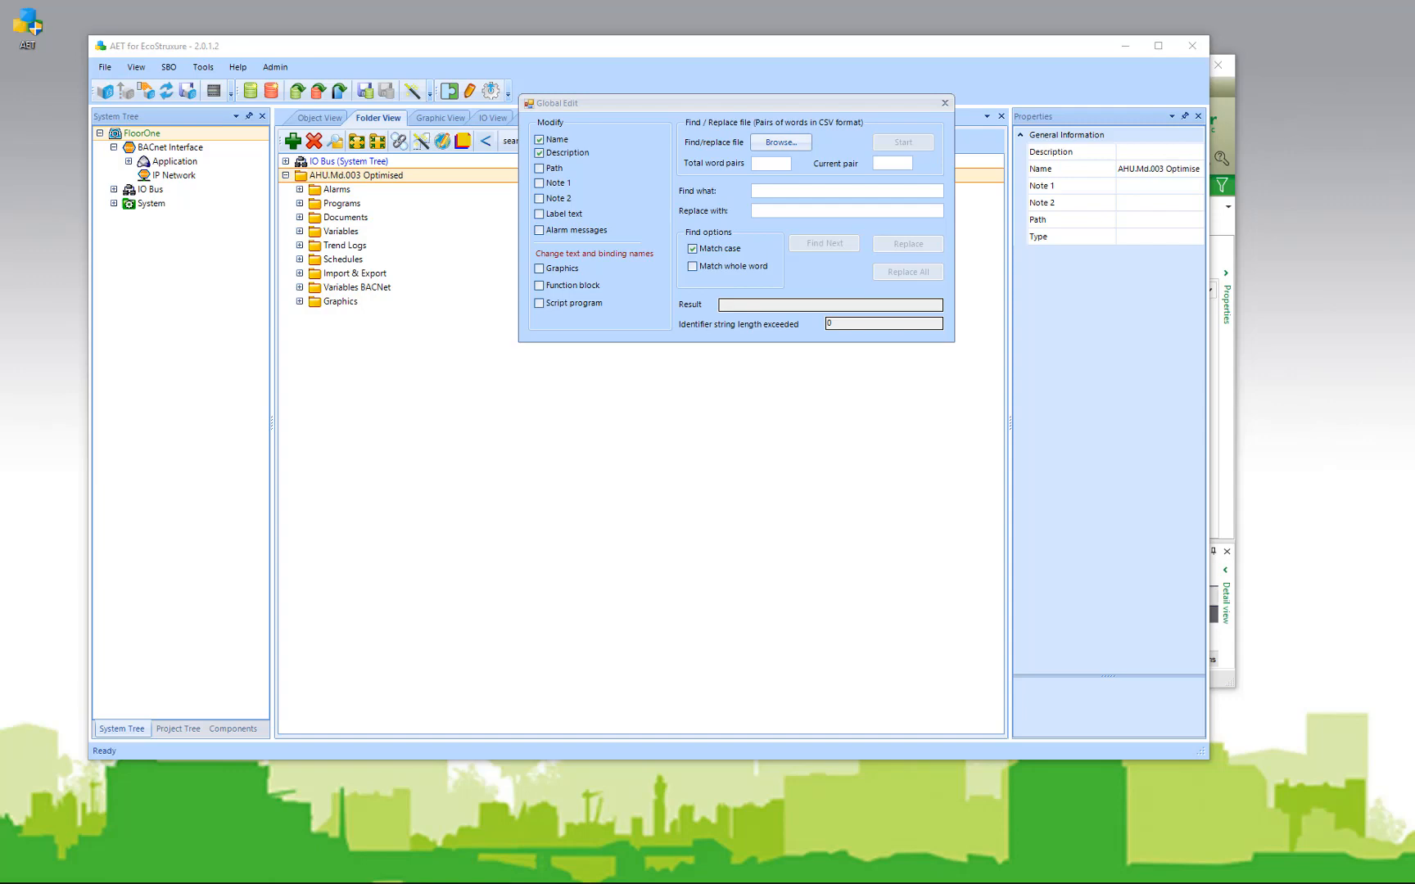
left_click_drag(0, 190, 639, 181)
Step: Review the abbreviation and full-name pairs in cells A1–B2, then move the Excel sheet aside
left_click_drag(316, 350, 319, 439)
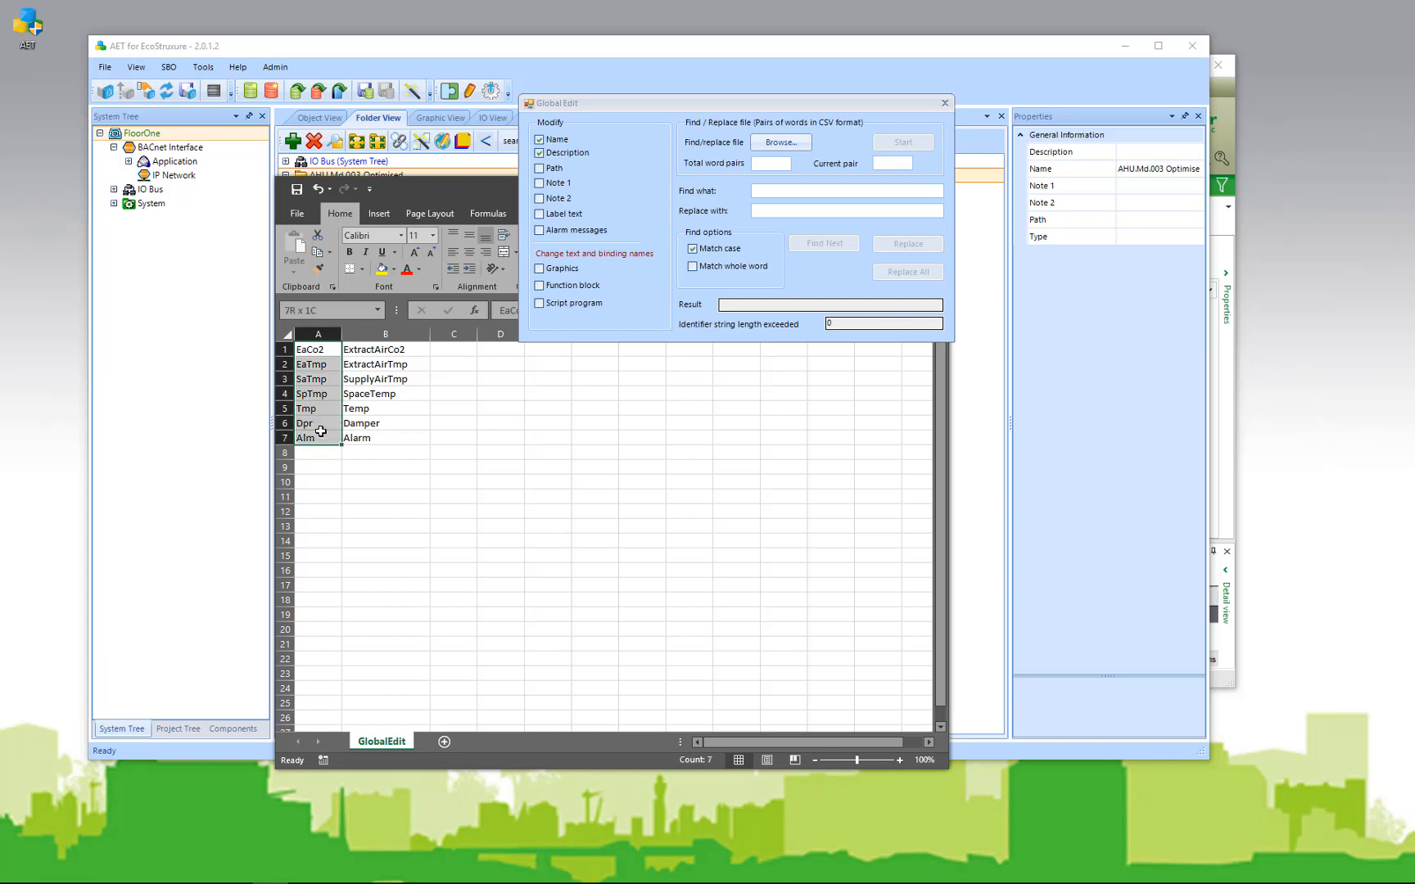
left_click(325, 350)
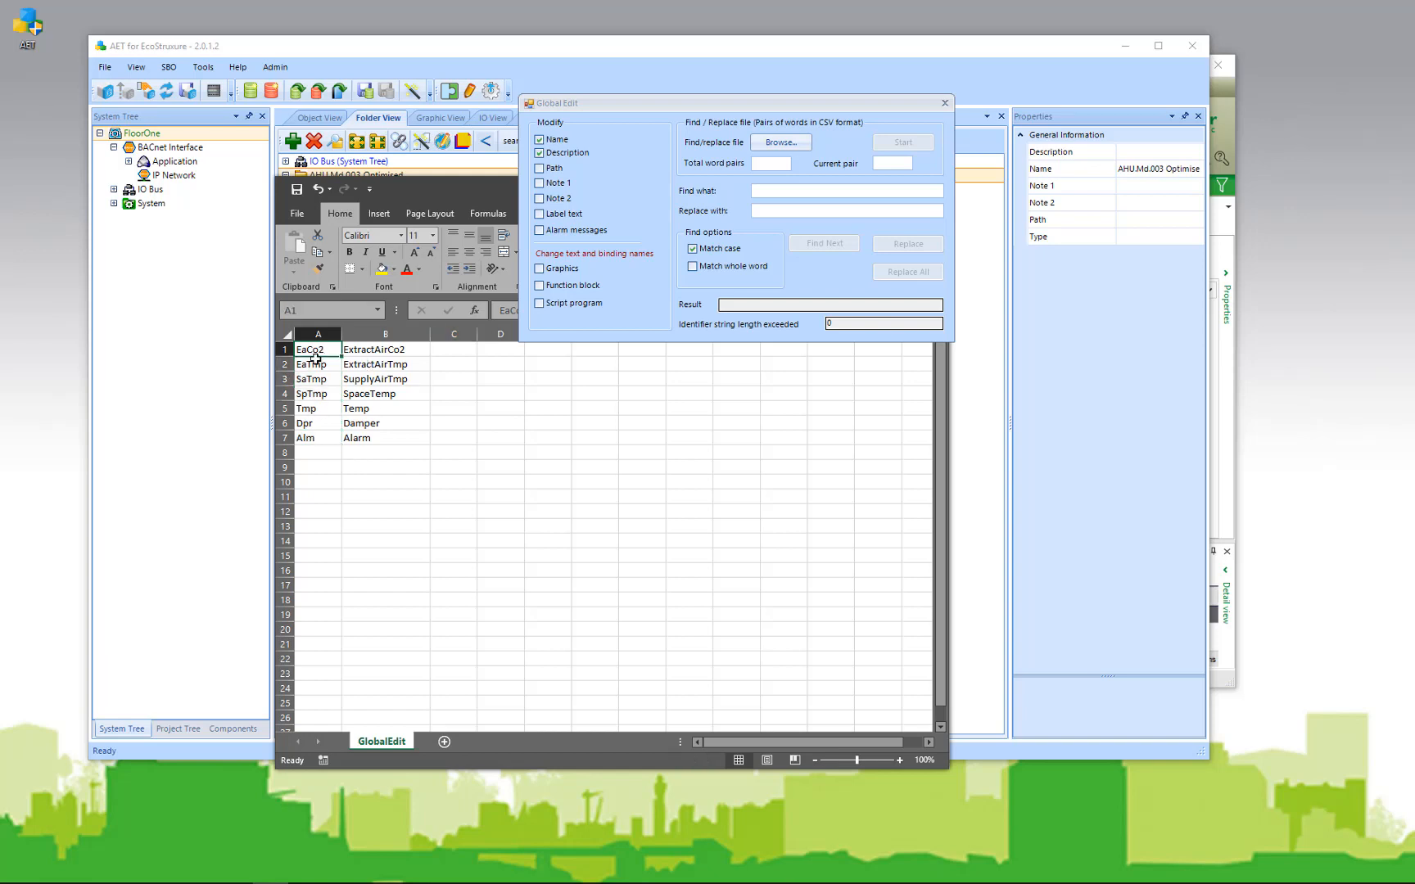
left_click(401, 349)
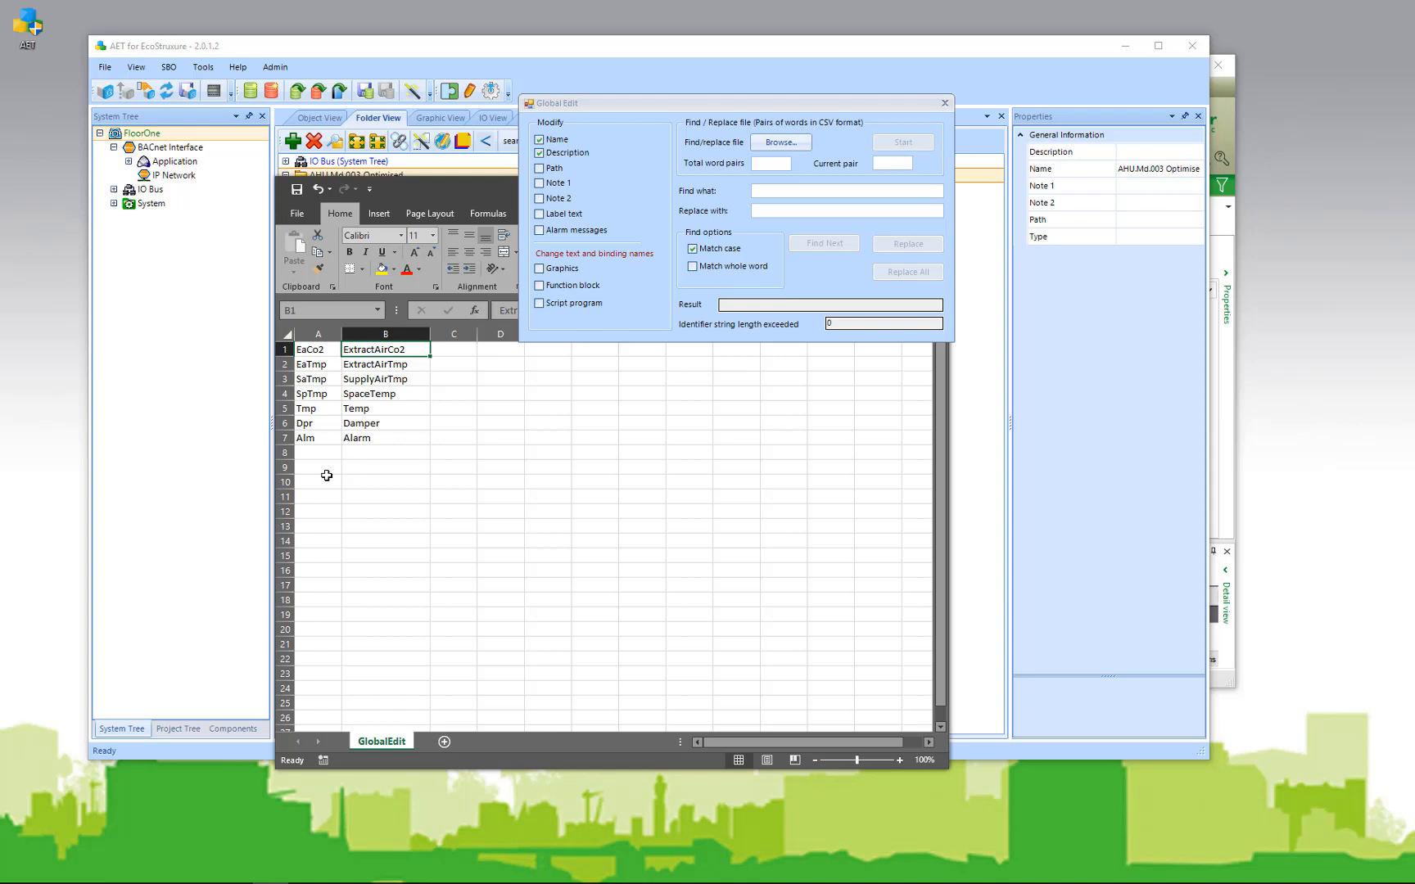
left_click(315, 366)
left_click(377, 365)
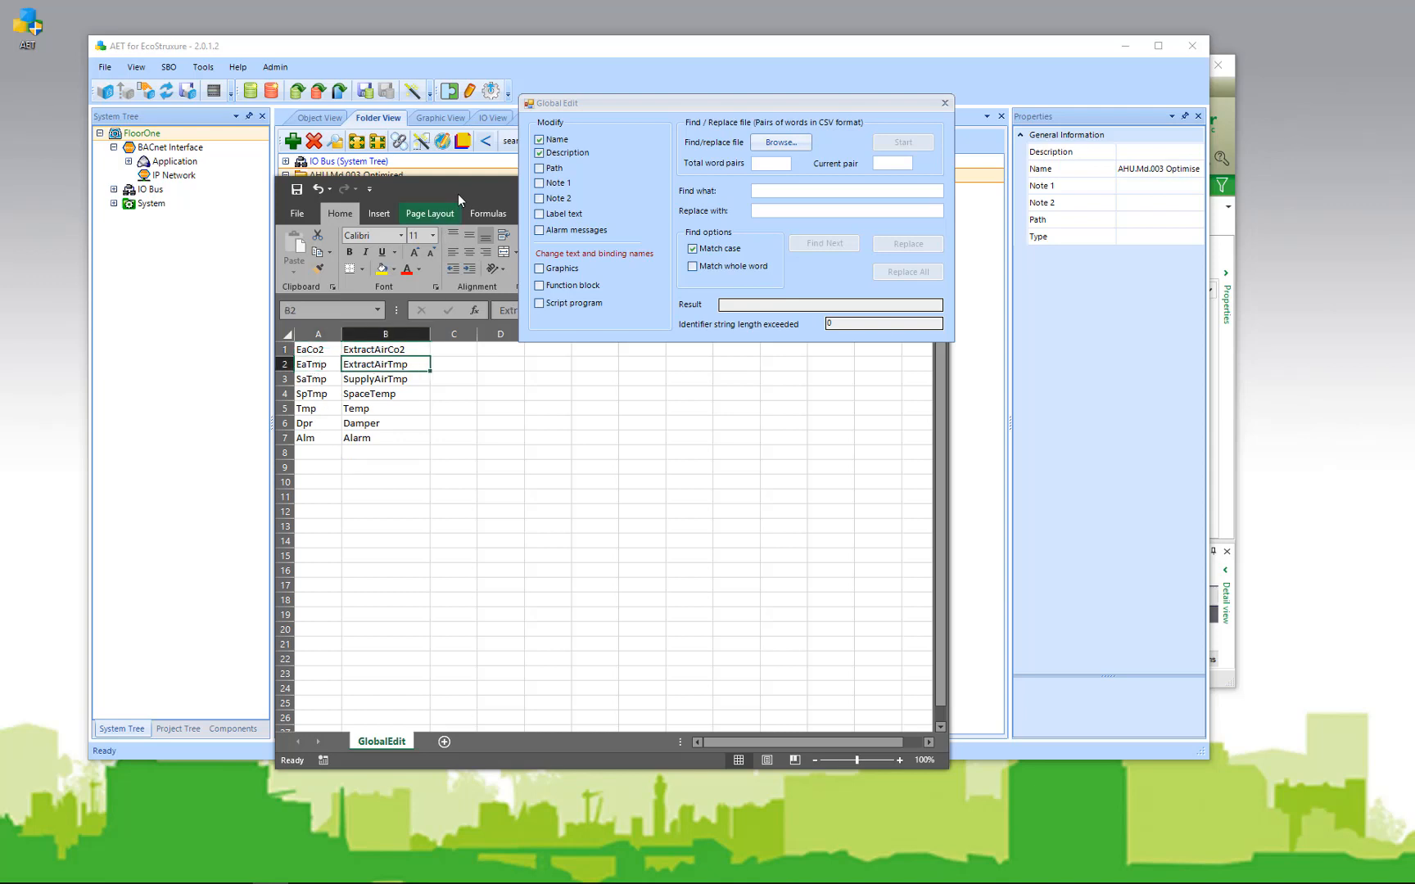
left_click_drag(458, 190, 0, 211)
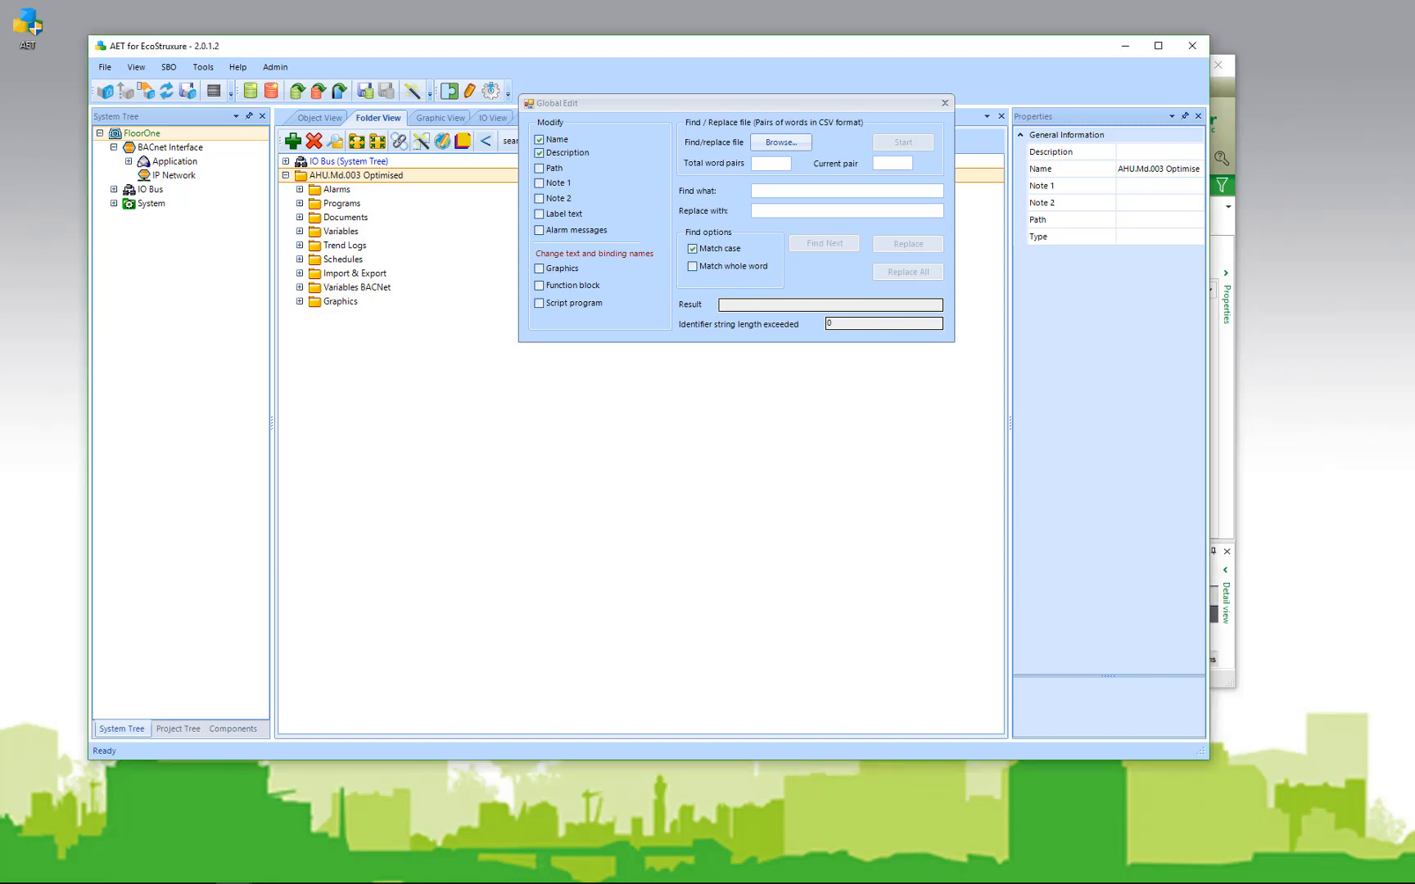
Step: Load the seven word pairs from Downloads\GlobalEdit.csv into Global Edit
left_click(791, 144)
left_click(793, 146)
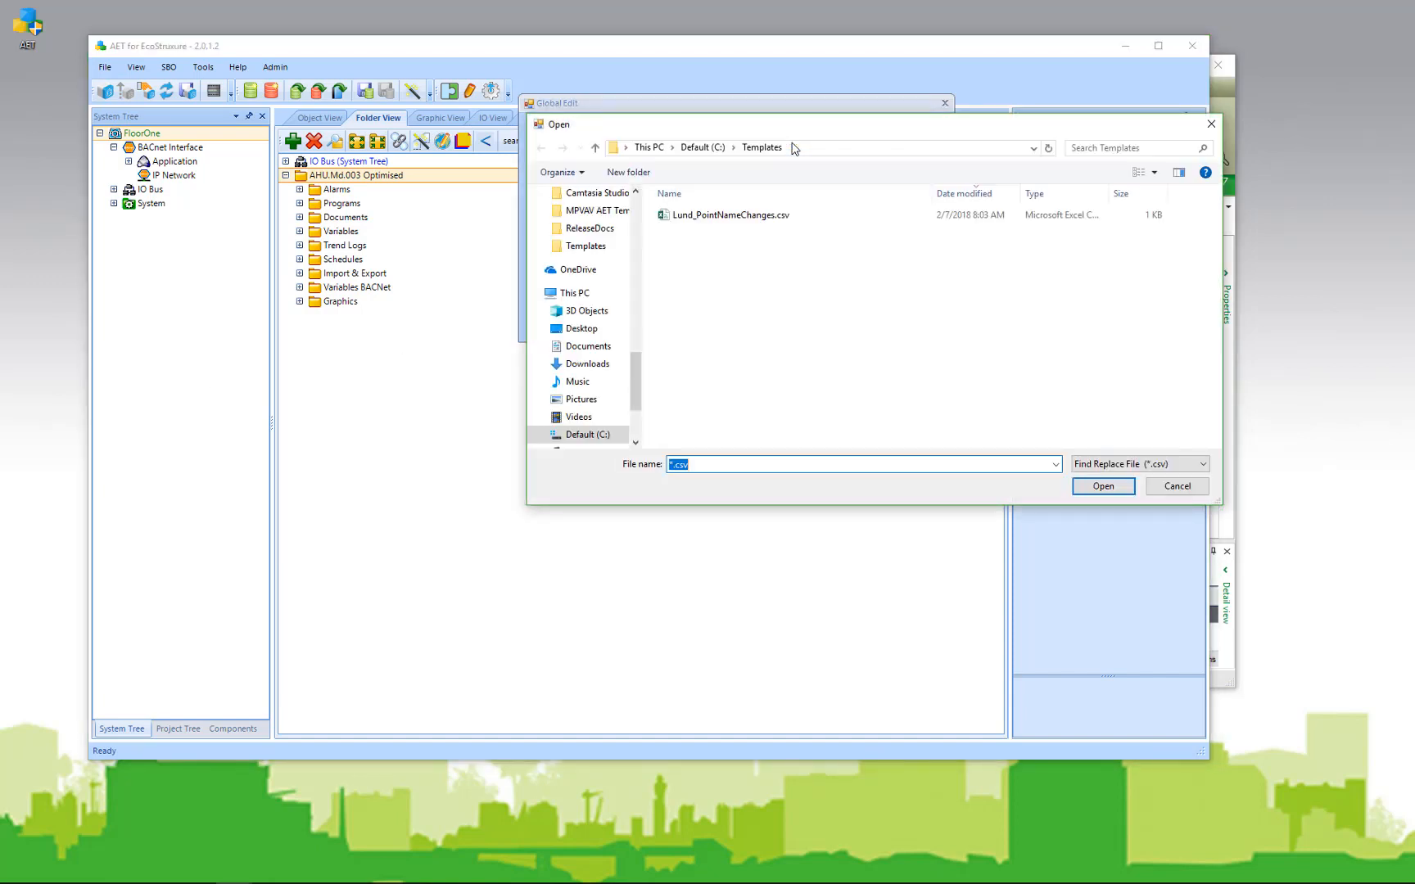
left_click(588, 366)
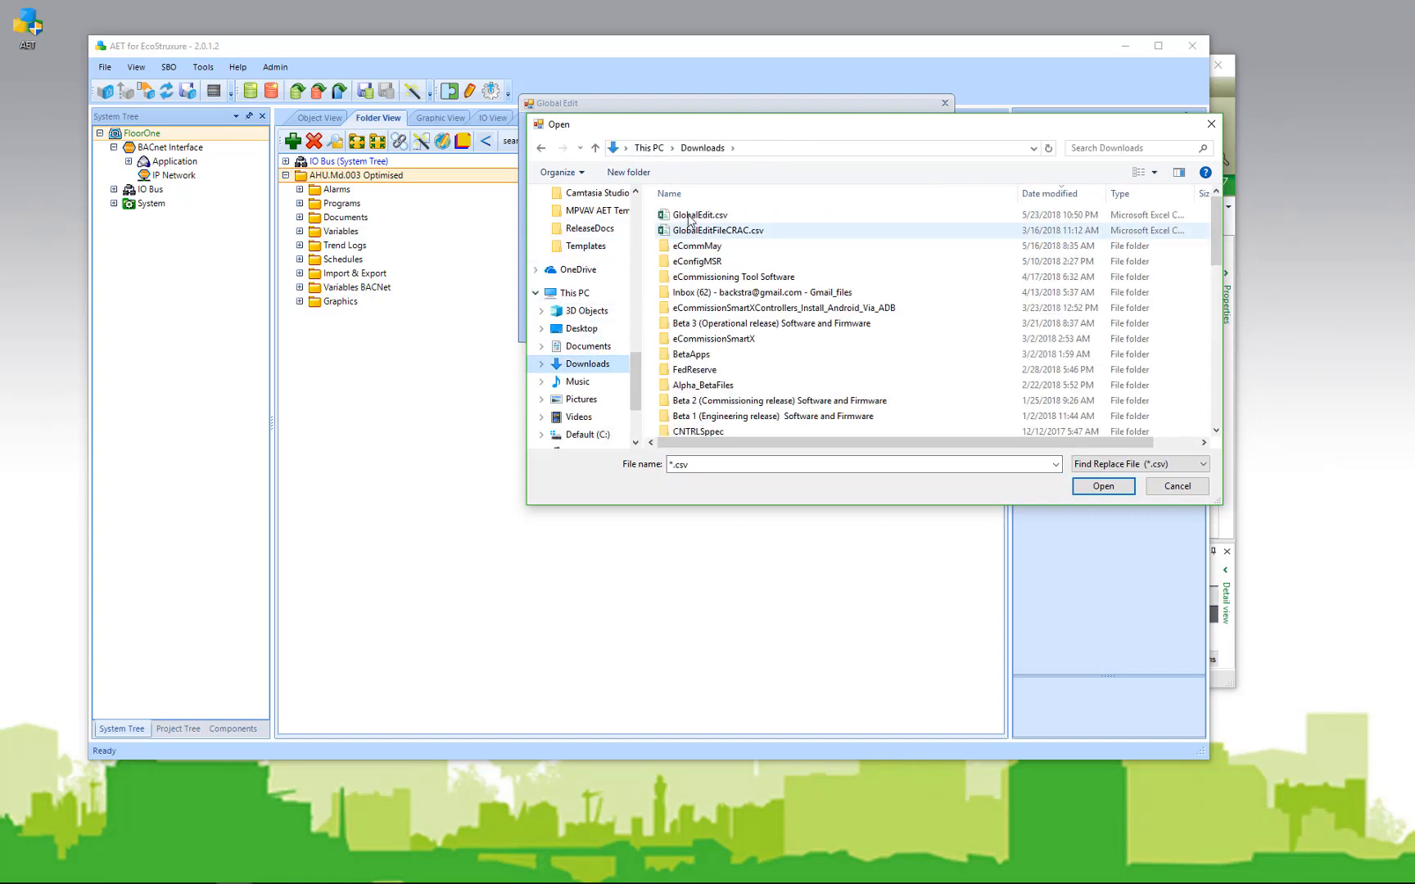
left_click(700, 215)
left_click(1103, 486)
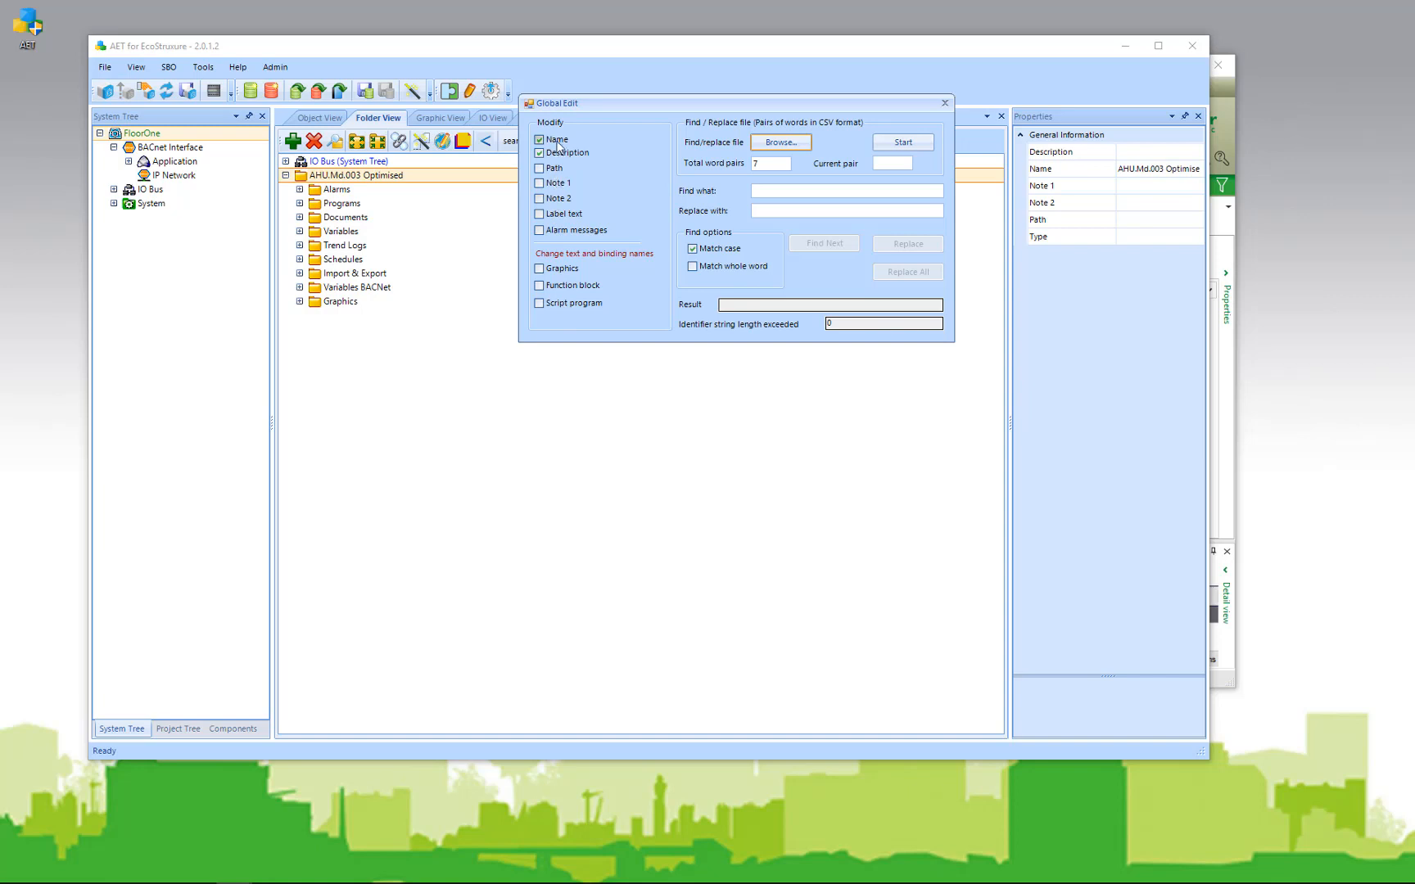
Step: Include Note 1, Note 2, alarm messages and graphics, run the replacements, and review Object View
left_click(539, 183)
left_click(539, 198)
left_click(539, 230)
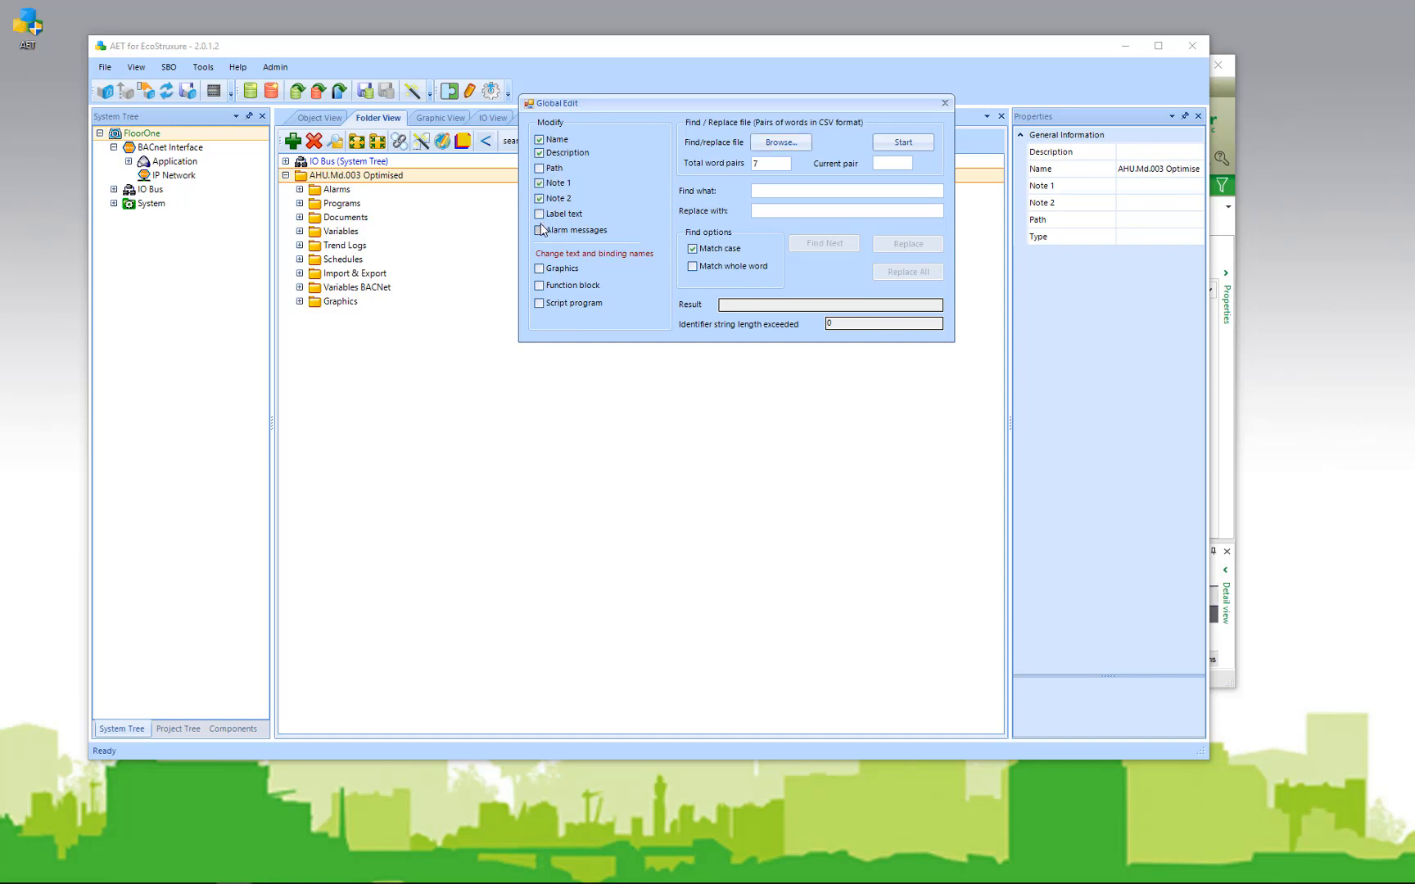
left_click(539, 269)
left_click(907, 142)
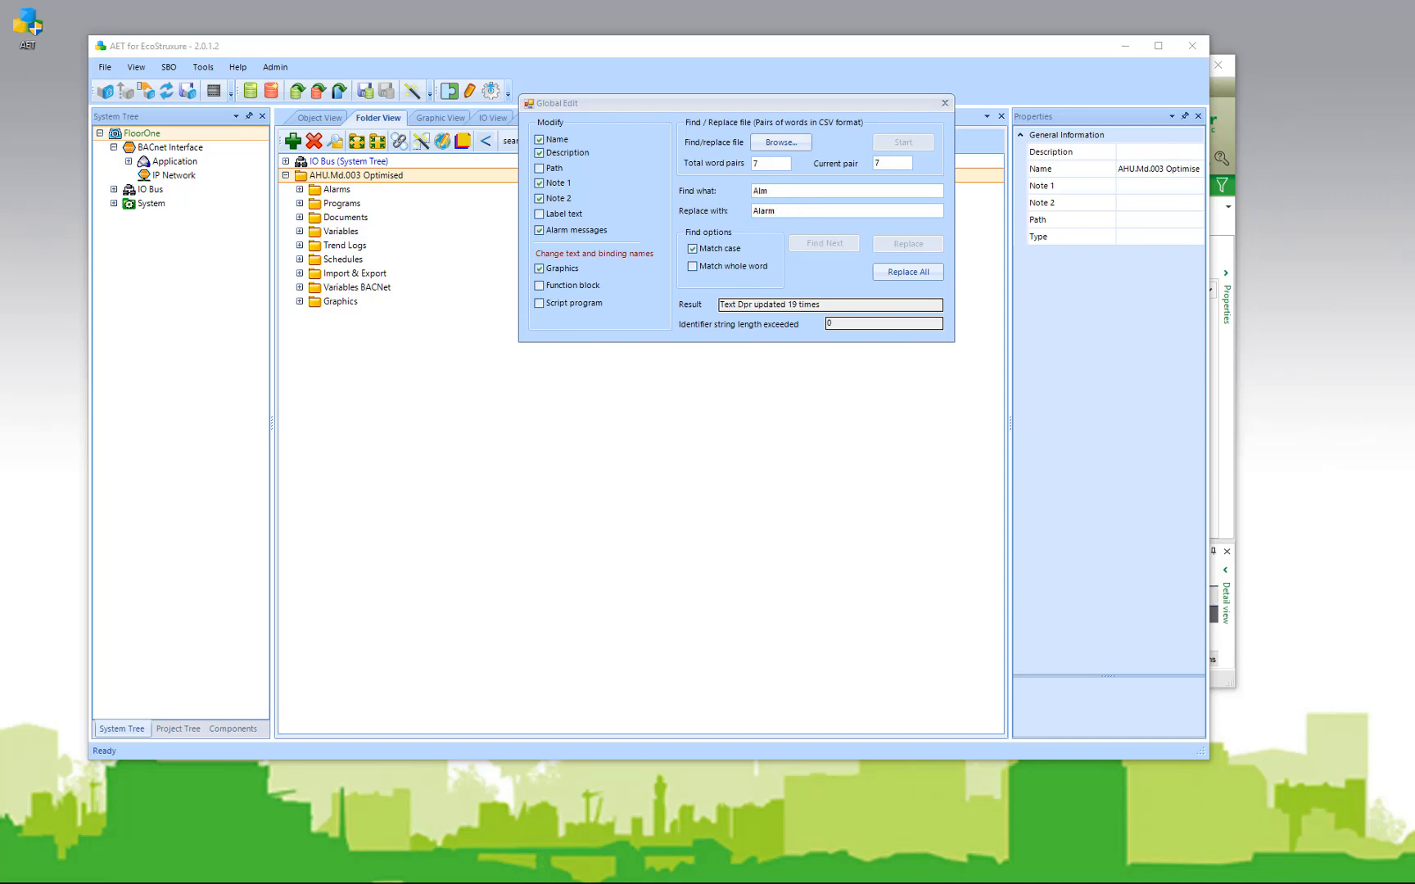
left_click(319, 119)
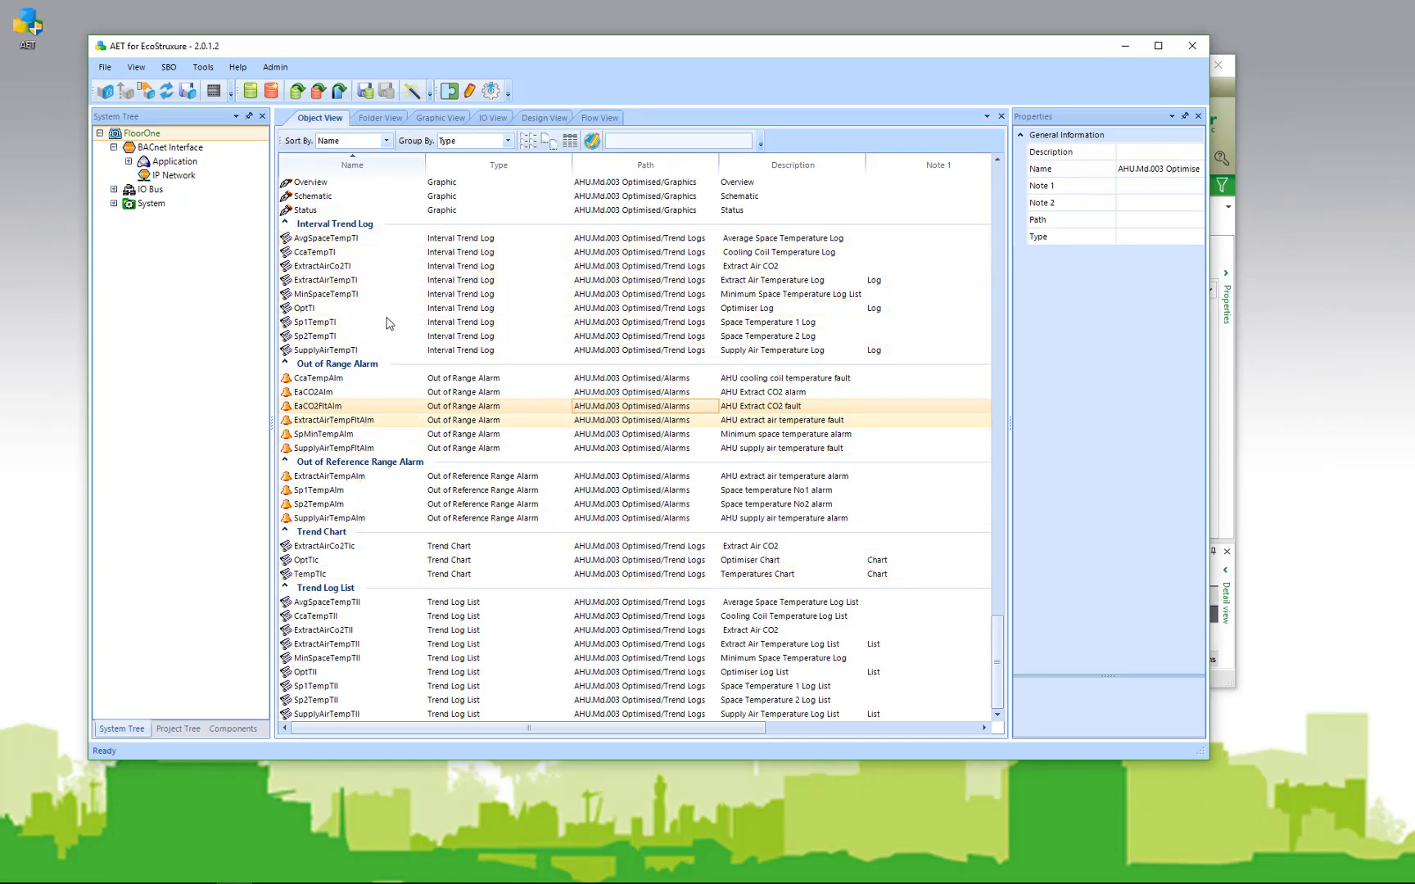
Step: Rename the template to AHU_Floor_One and expand IO Bus to list AS-B-36 onboard IO points
left_click(378, 117)
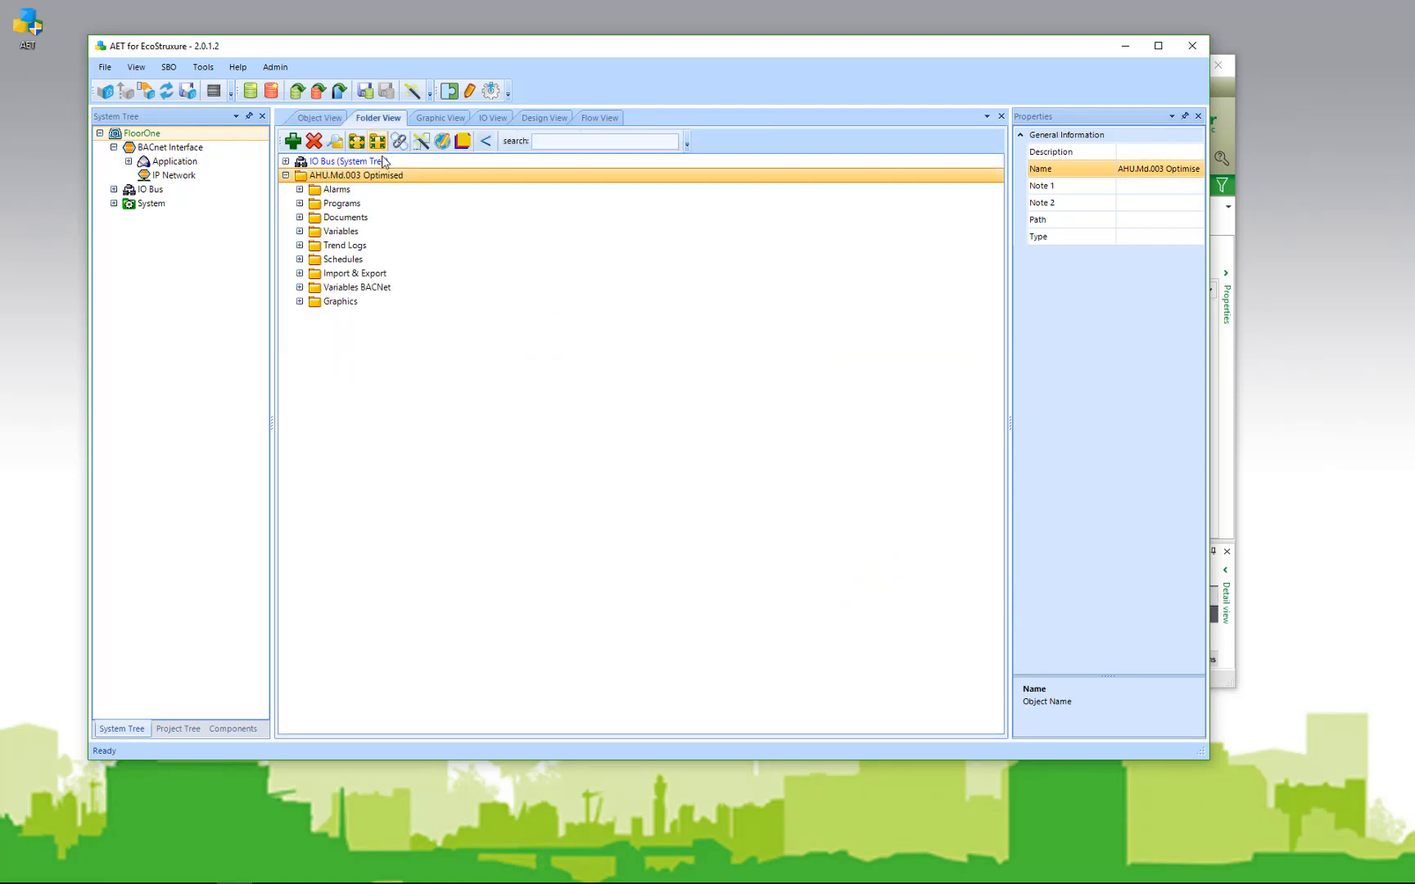
left_click(1148, 168)
left_click(1134, 169)
left_click_drag(1119, 168, 1220, 162)
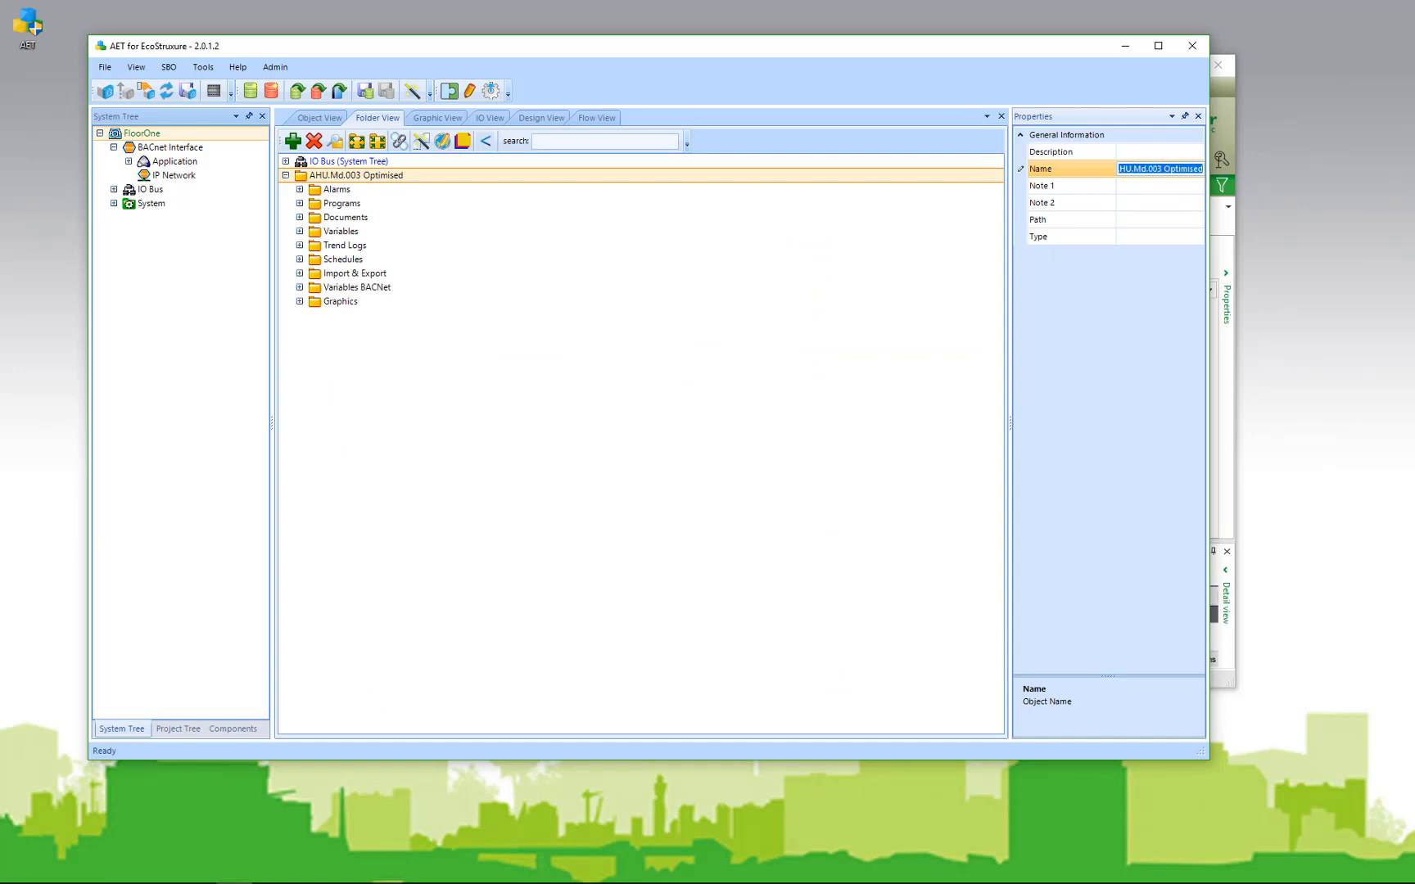
type("AH")
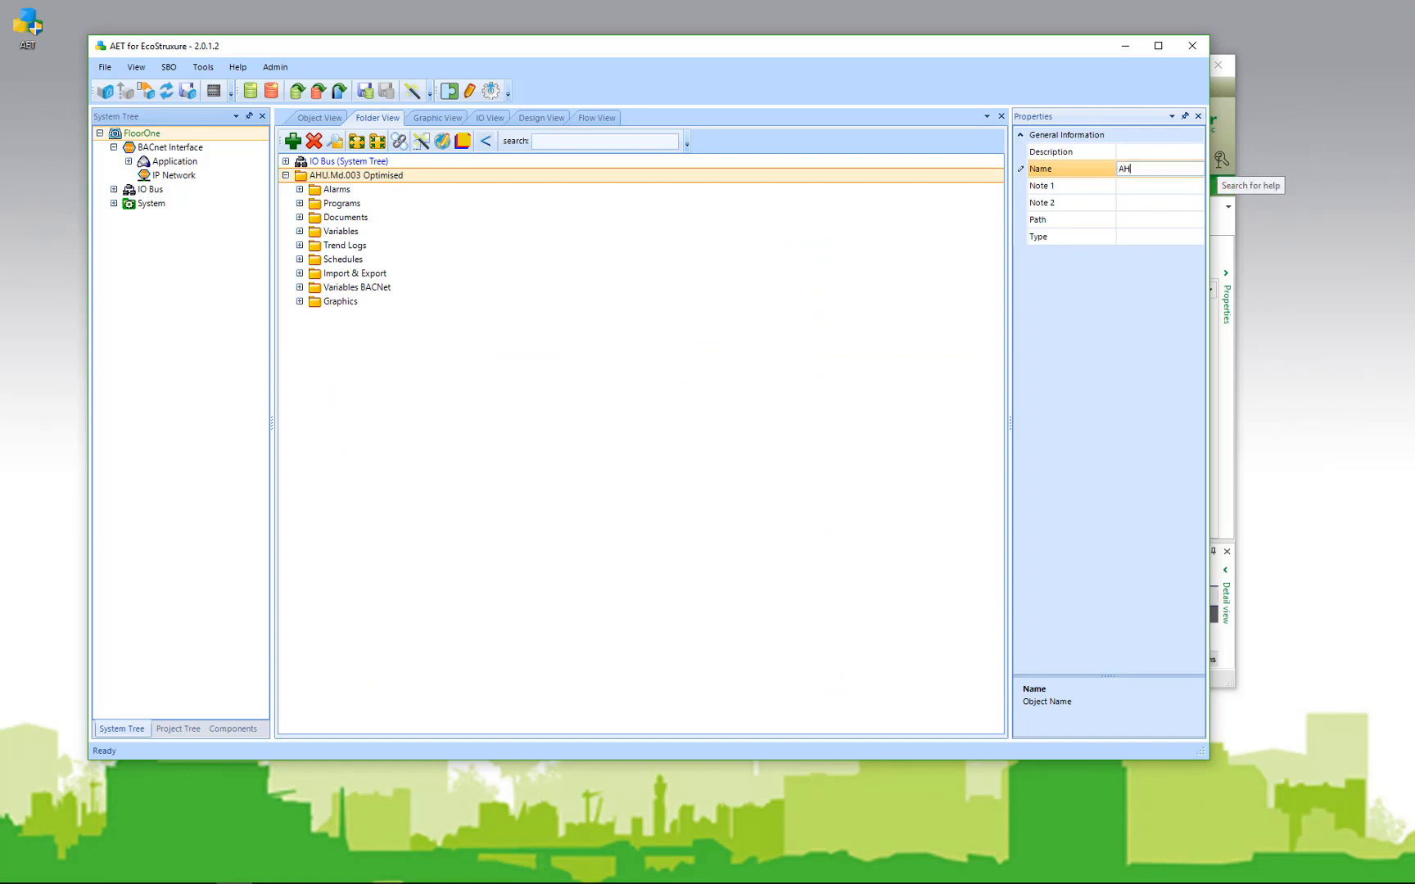
type("U_Floor_One")
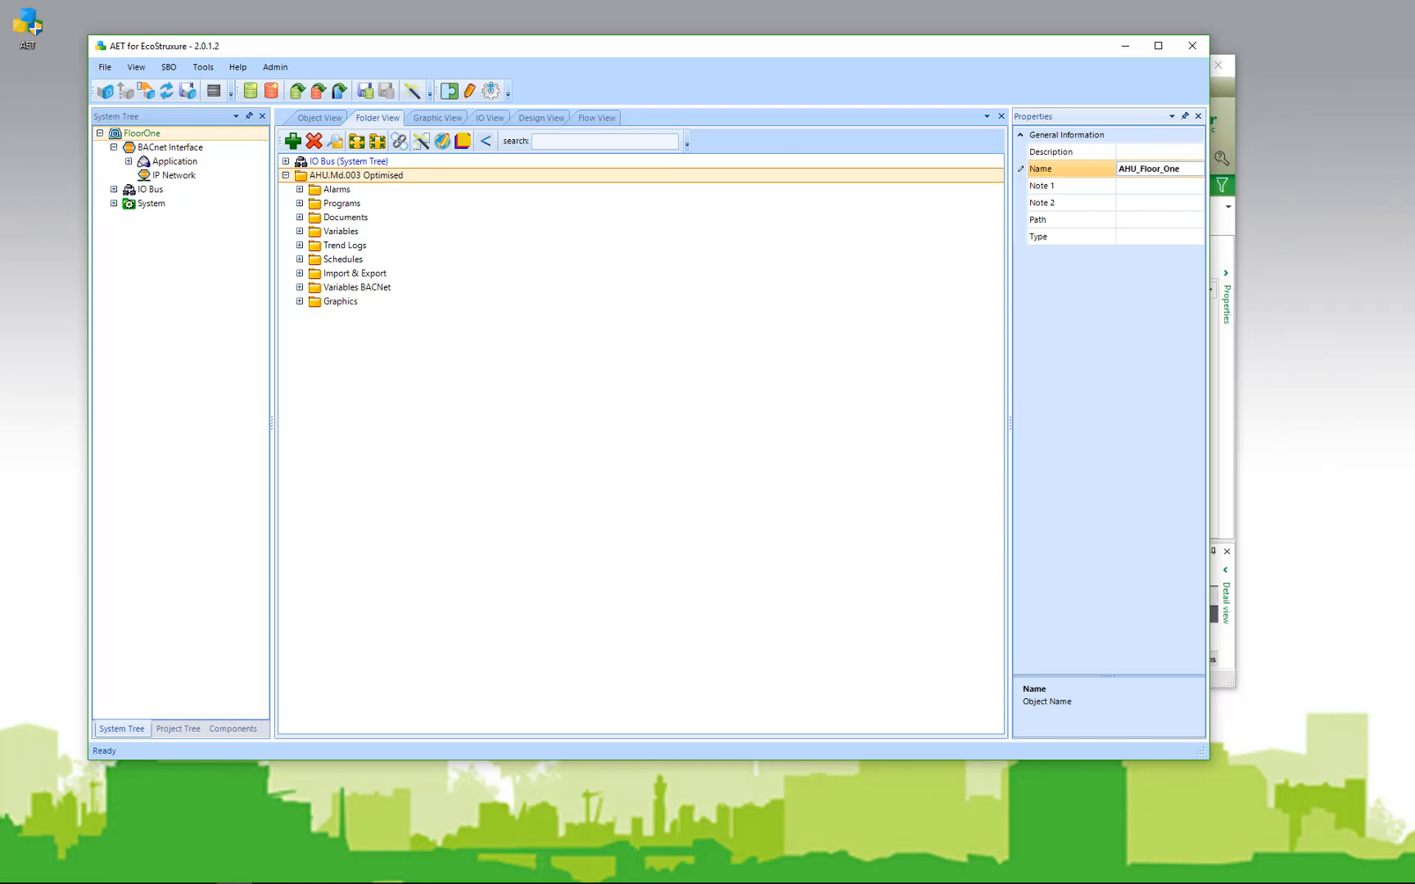
key("Return")
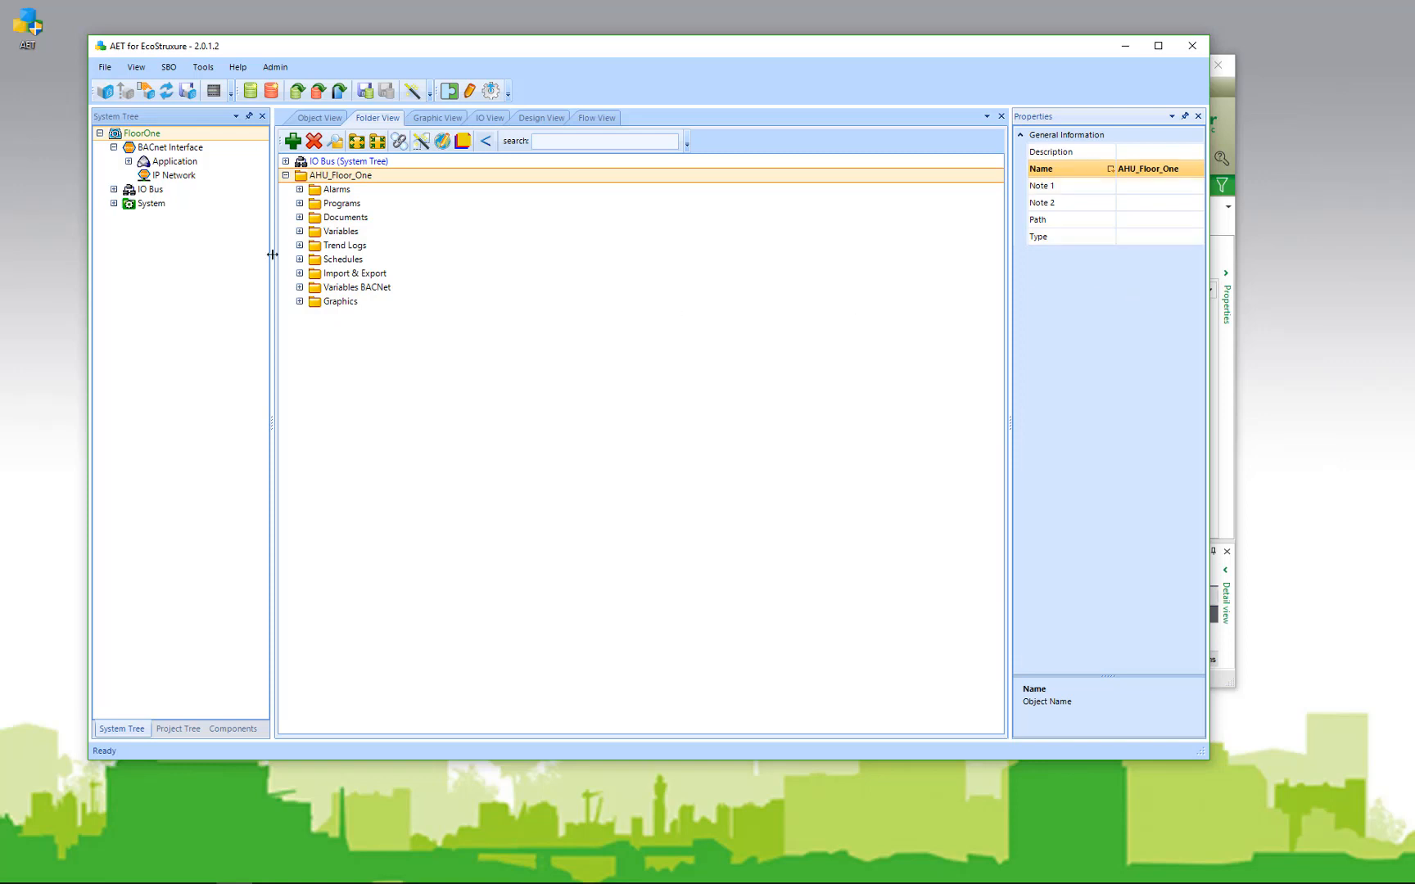
left_click(285, 162)
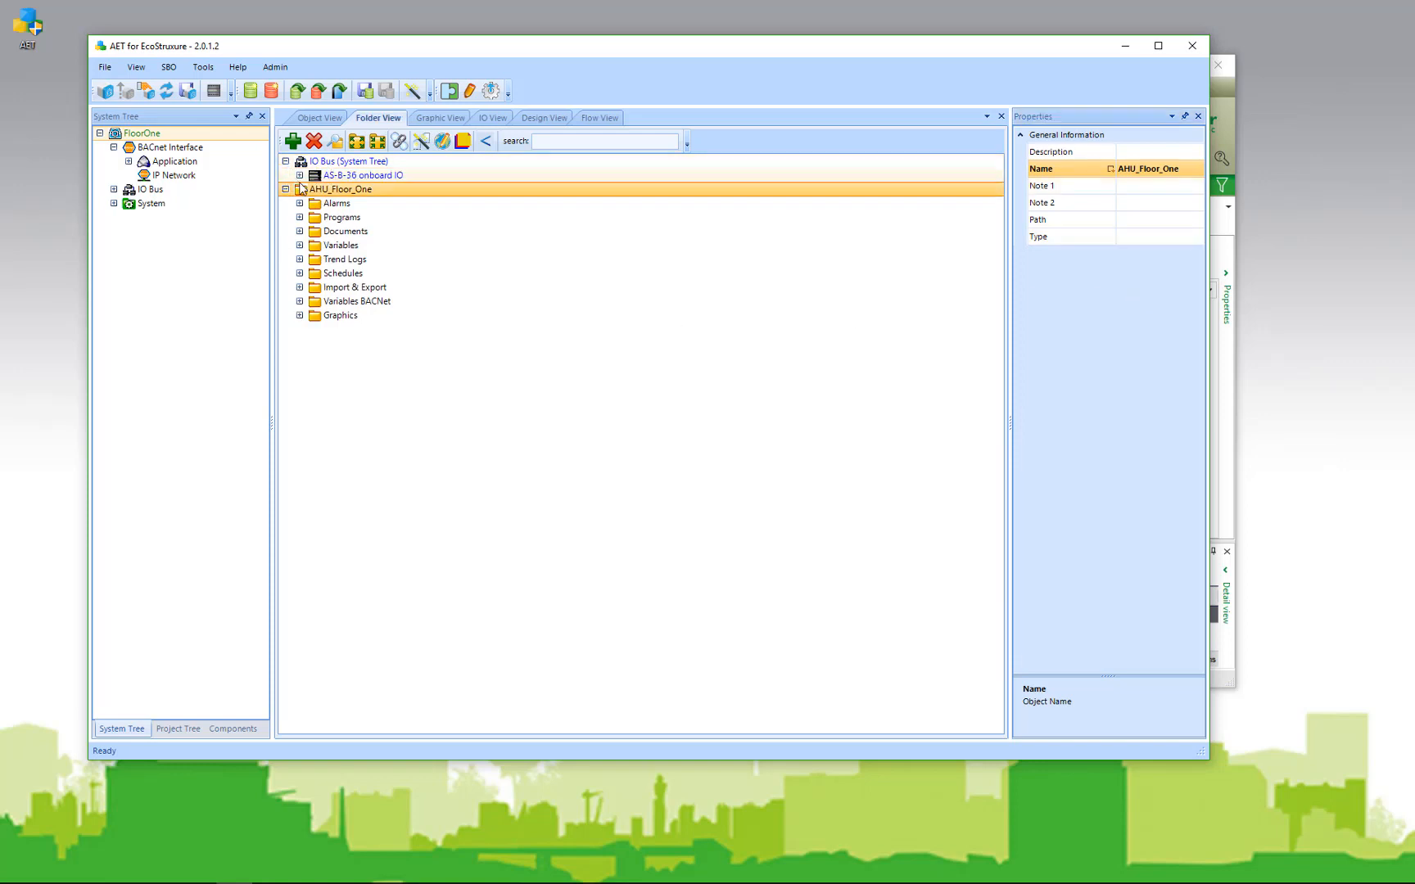
left_click(300, 175)
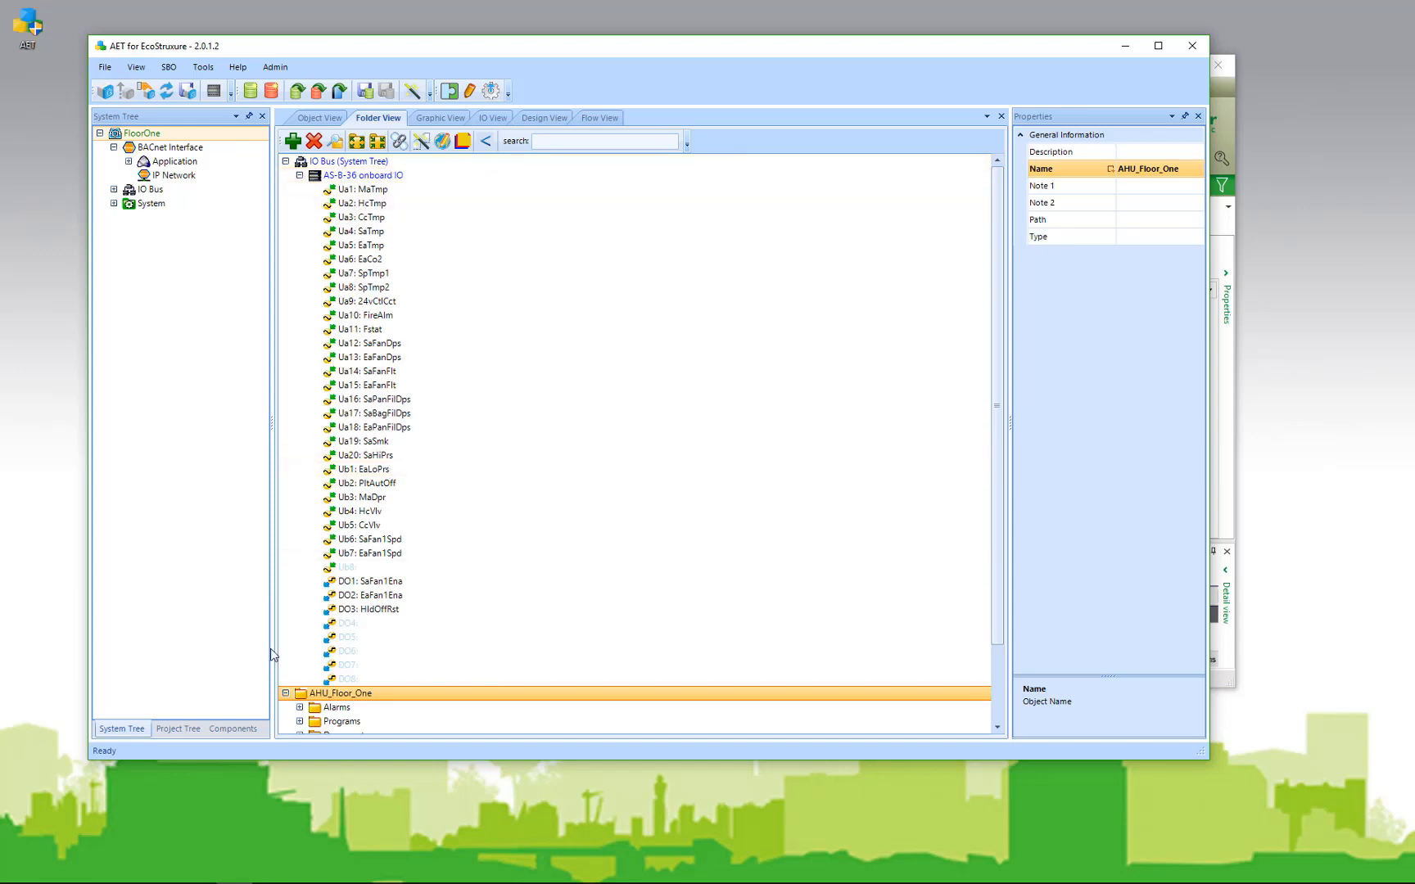
Step: Save AHU_Floor_One to the SBO server and accept the System Tree update
left_click(189, 91)
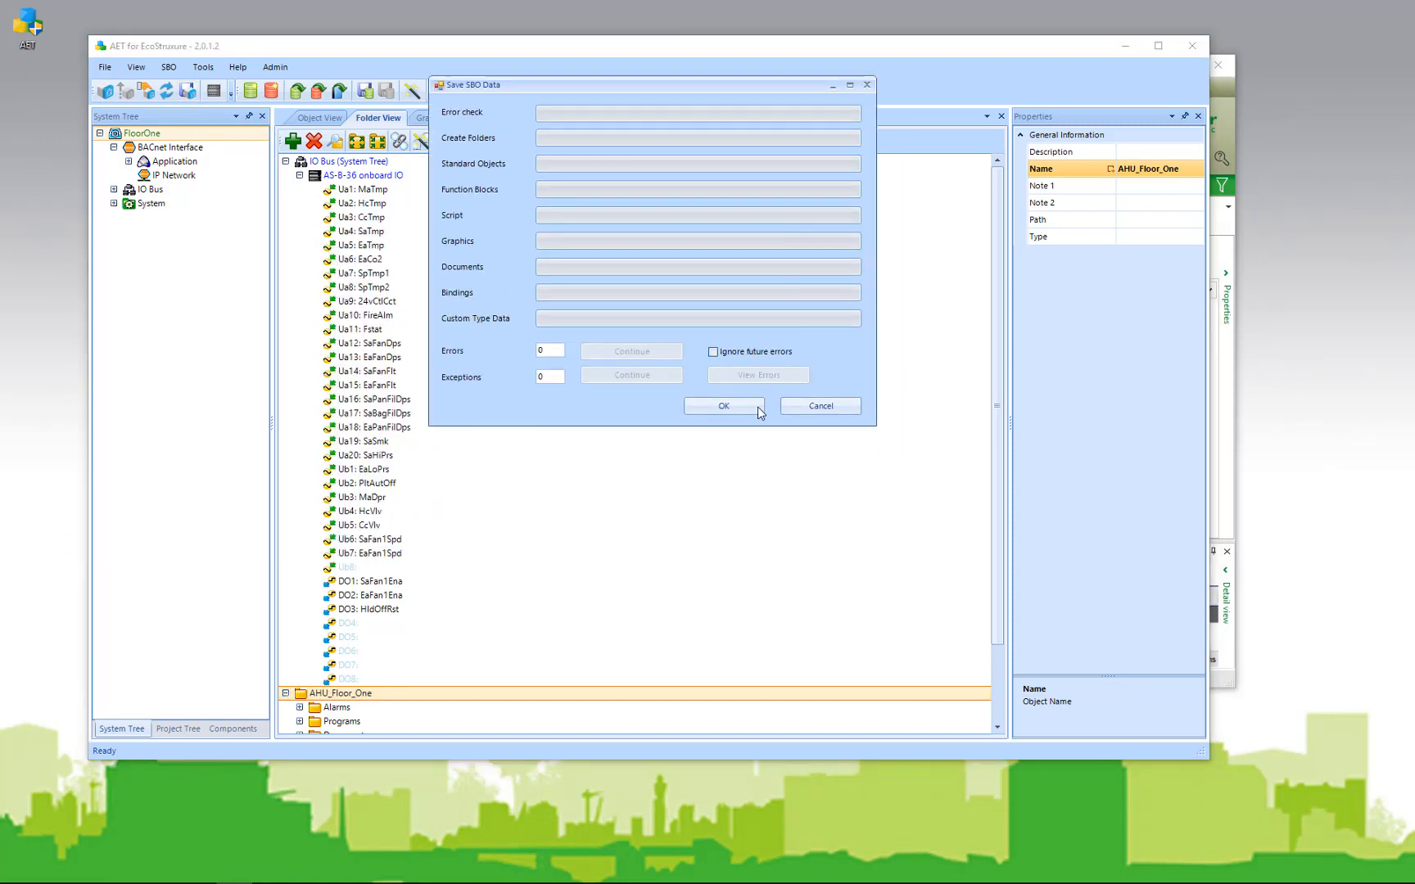
left_click(754, 408)
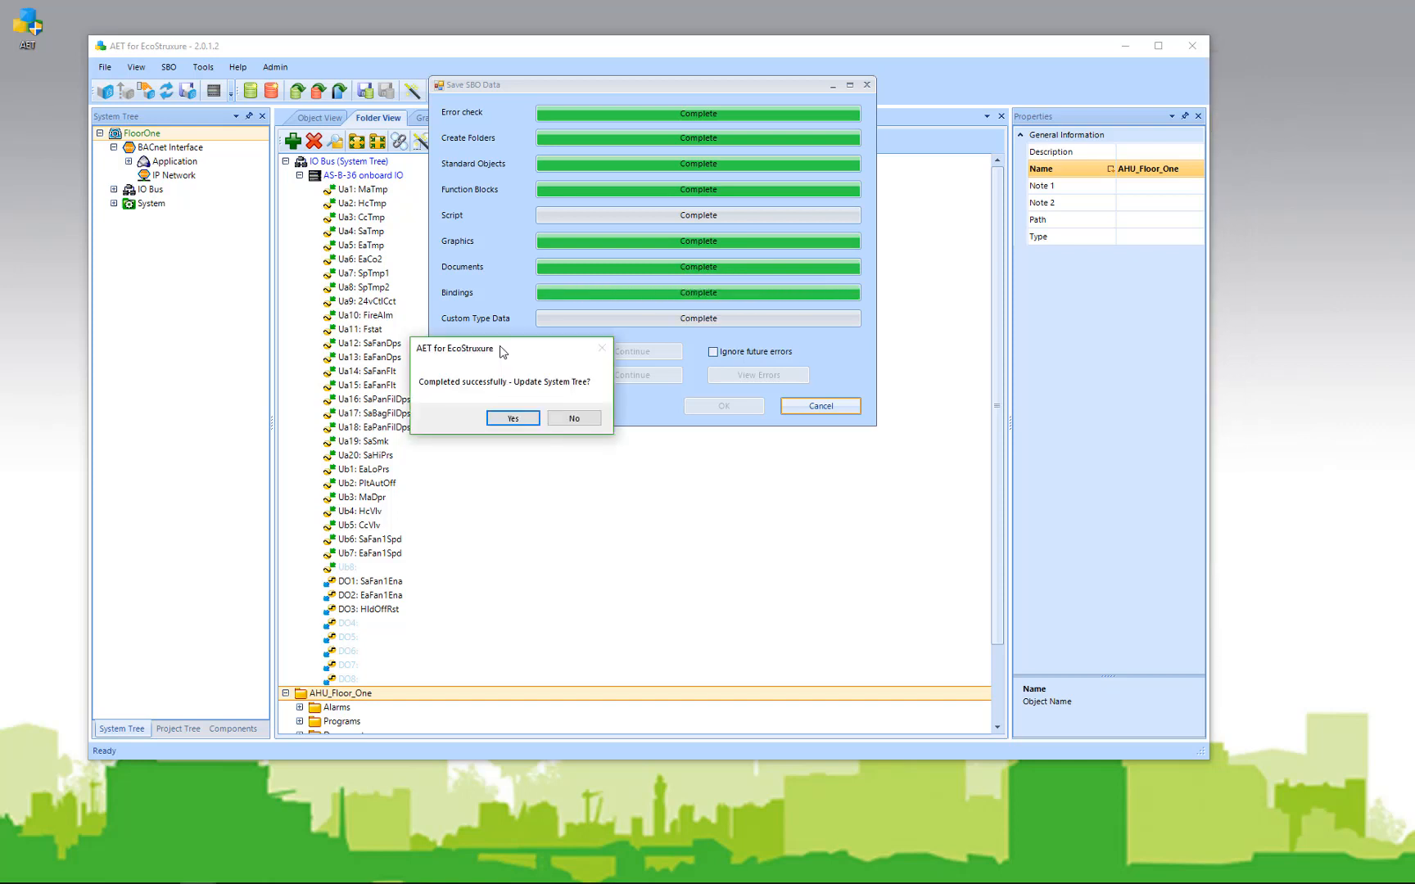
left_click(514, 419)
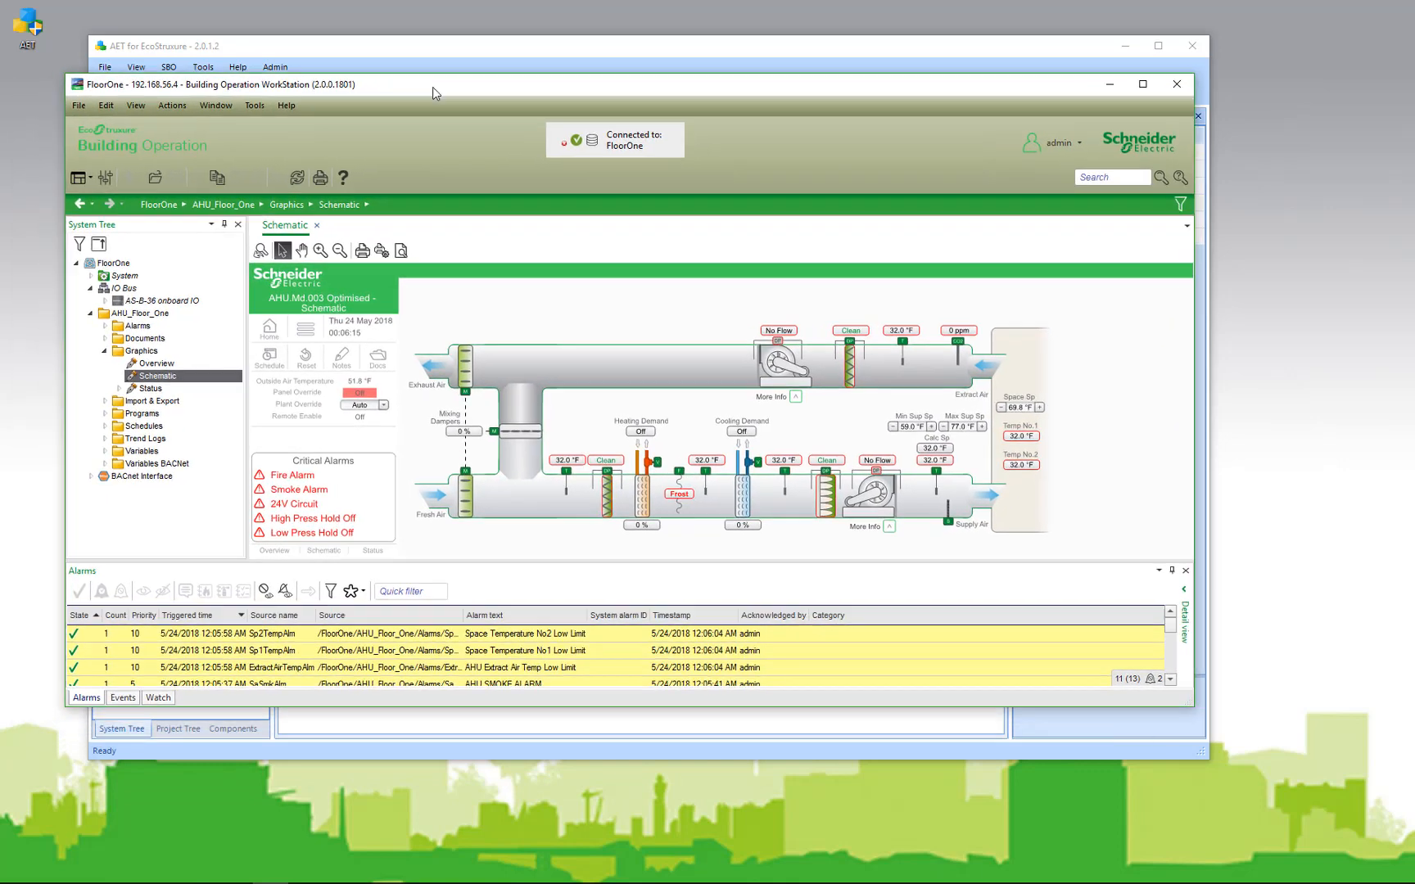
Step: Check AHU_Floor_One's Graphics folder and AS-B-36 onboard IO points in WorkStation, then move it aside
left_click(104, 352)
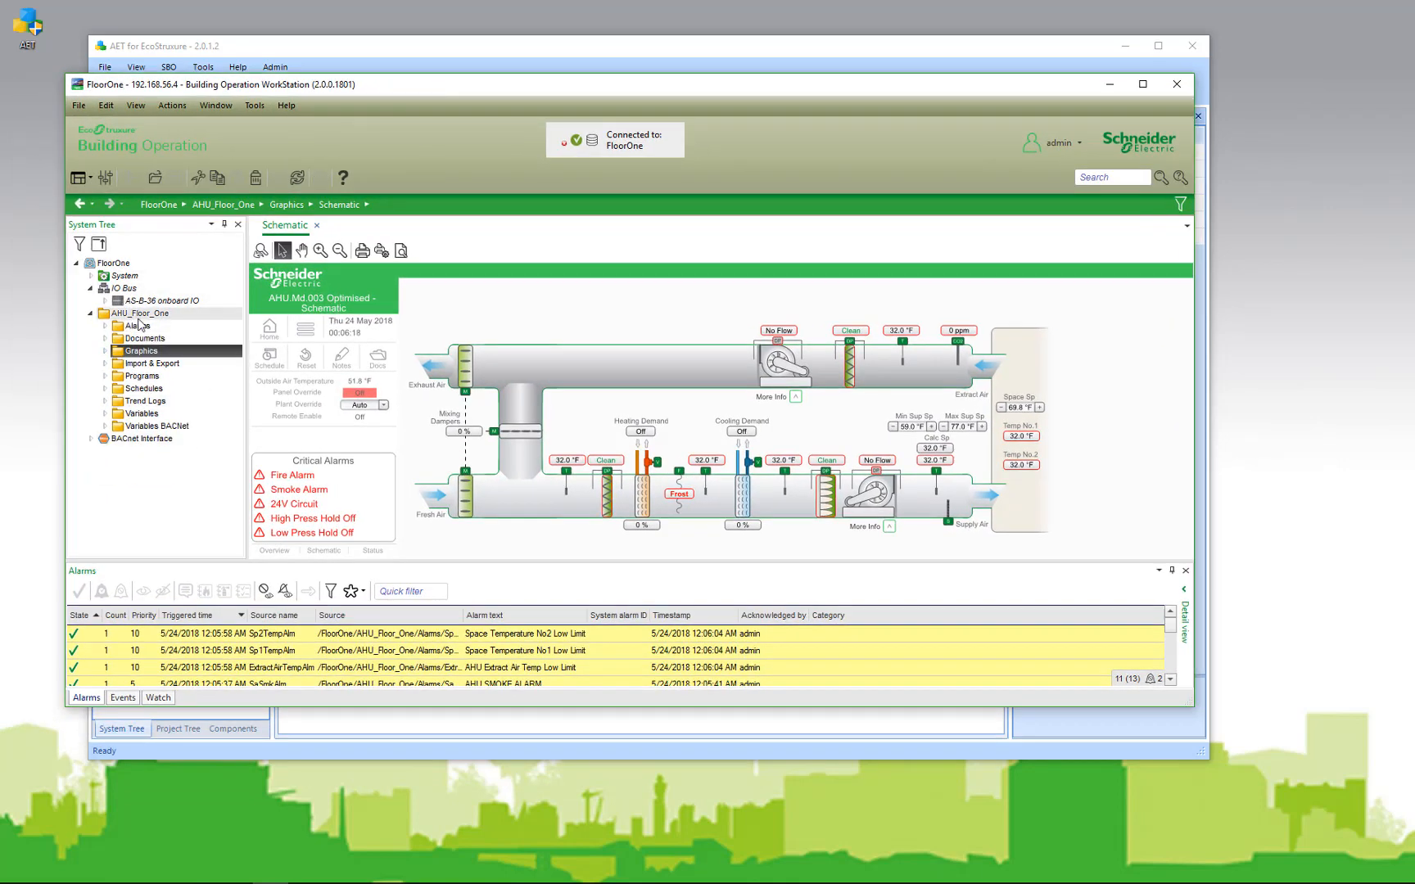
left_click(105, 301)
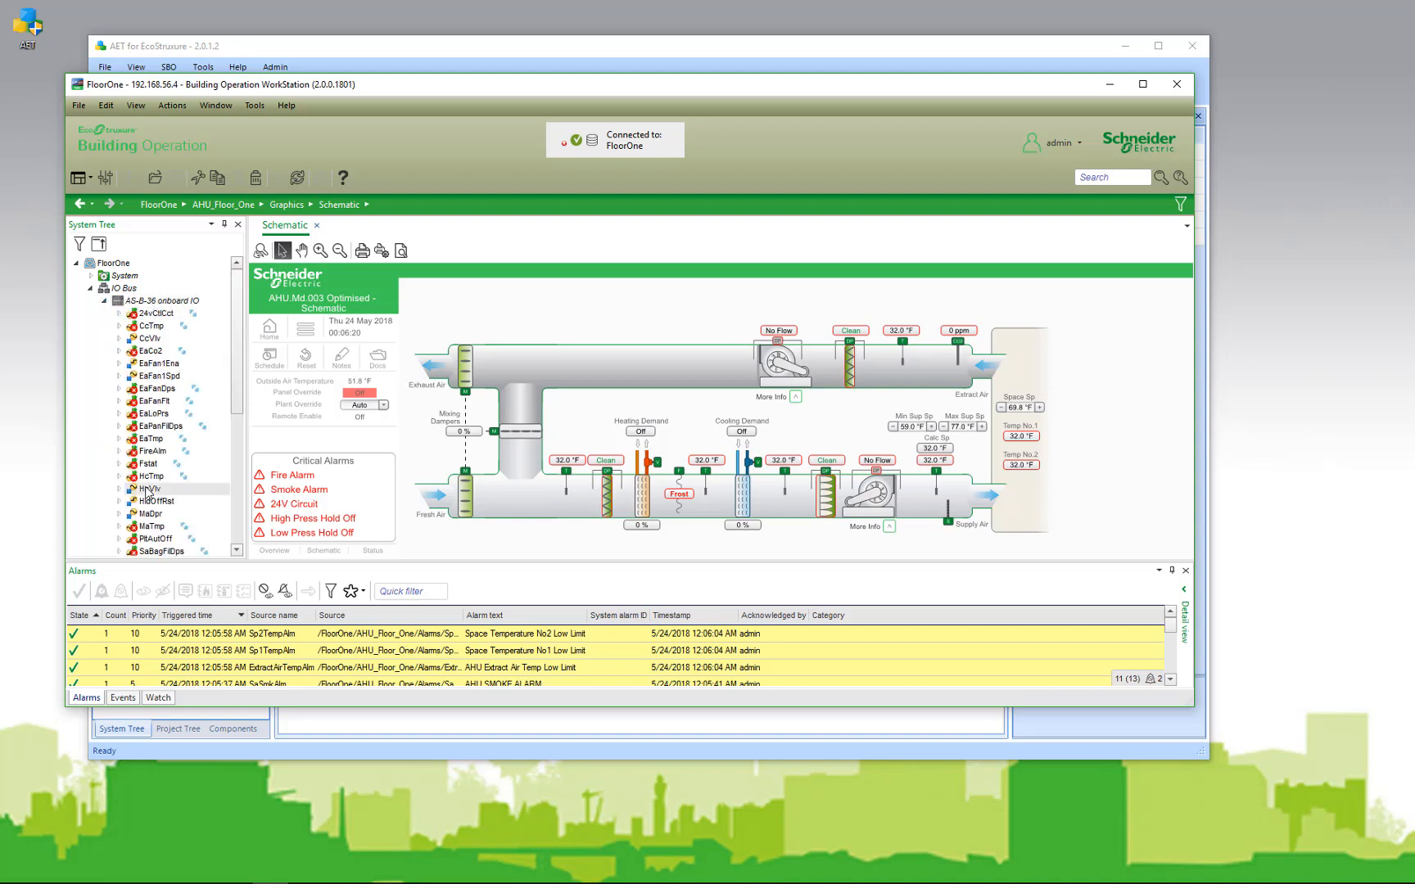
left_click(105, 300)
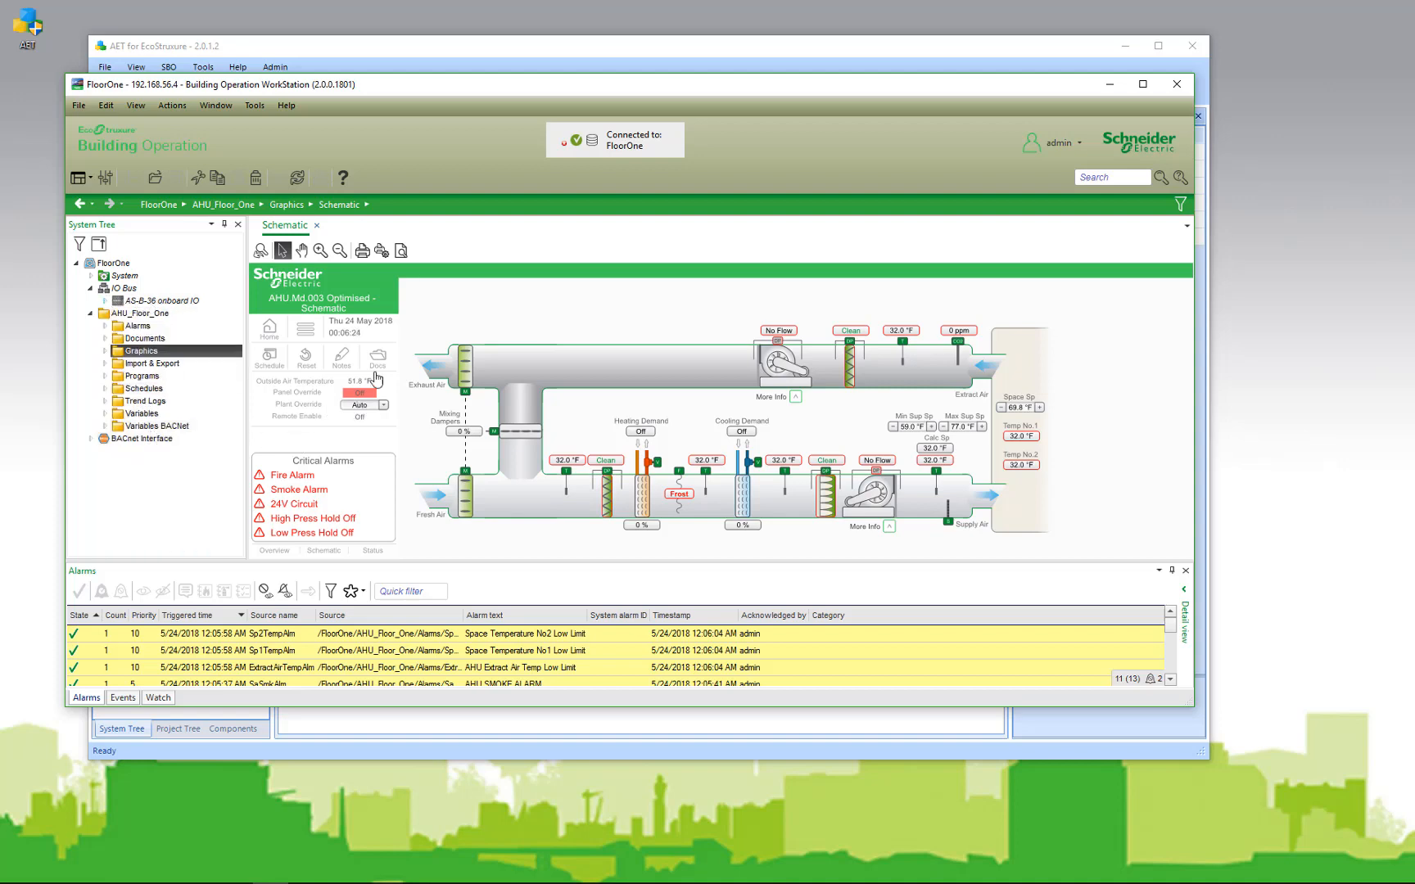
left_click_drag(511, 87, 0, 229)
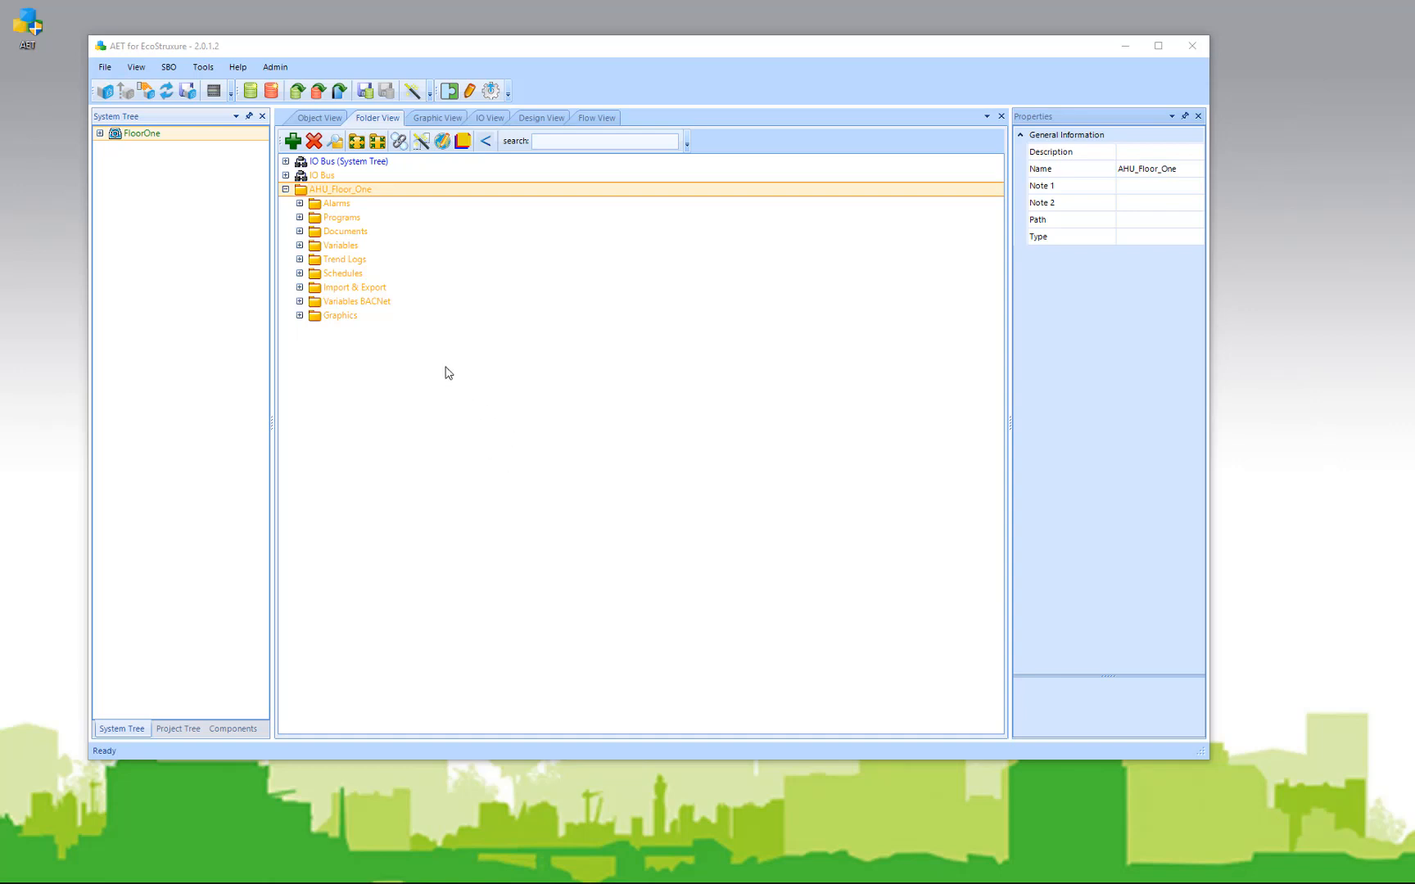
Step: Open the VAV_ACME template from the Templates folder
left_click(298, 92)
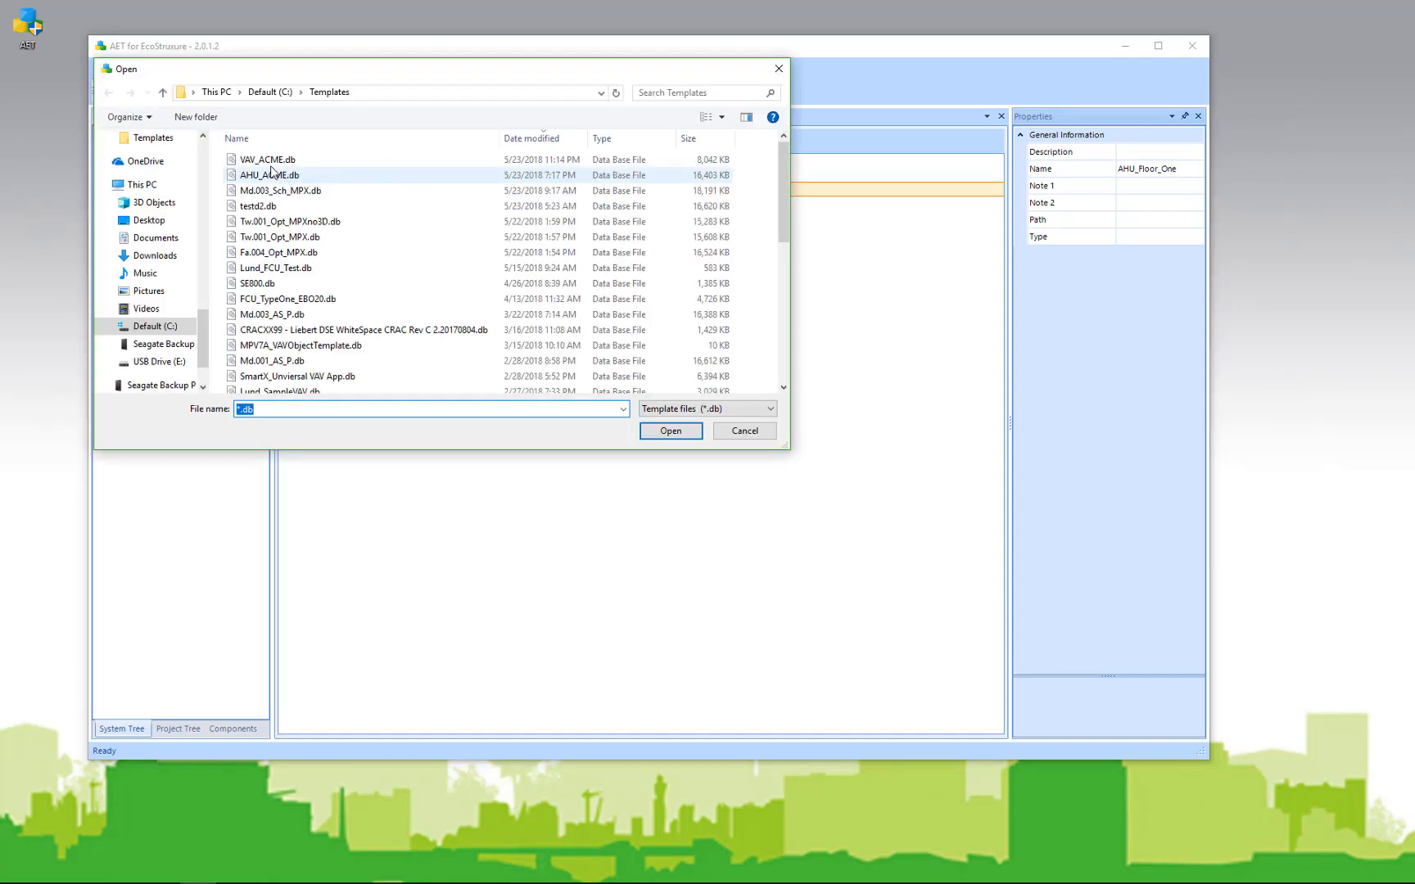
left_click(268, 160)
left_click(670, 431)
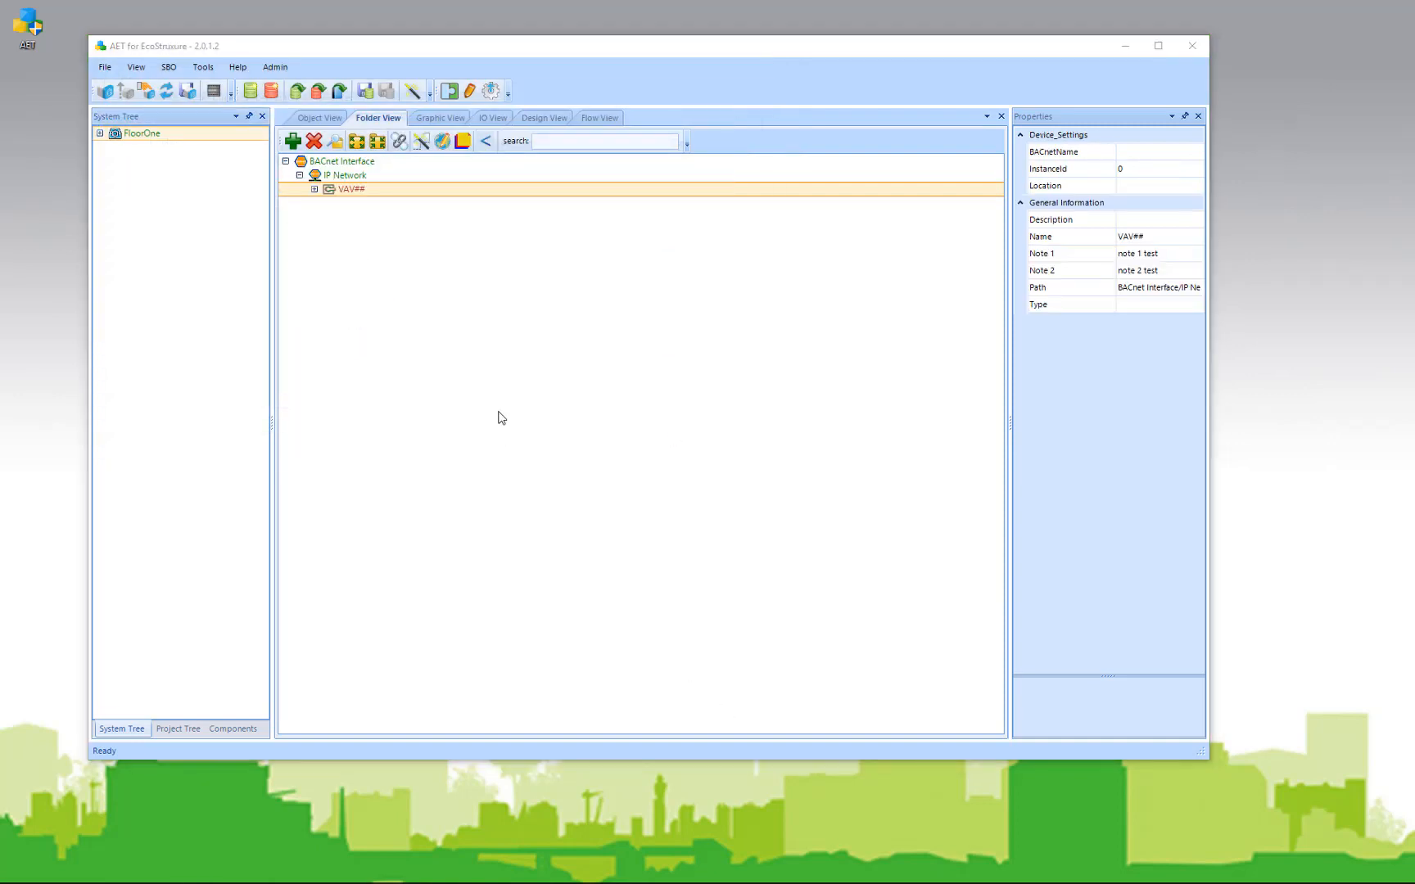
Step: Rename the VAV## device to VAv_Room100
left_click(352, 189)
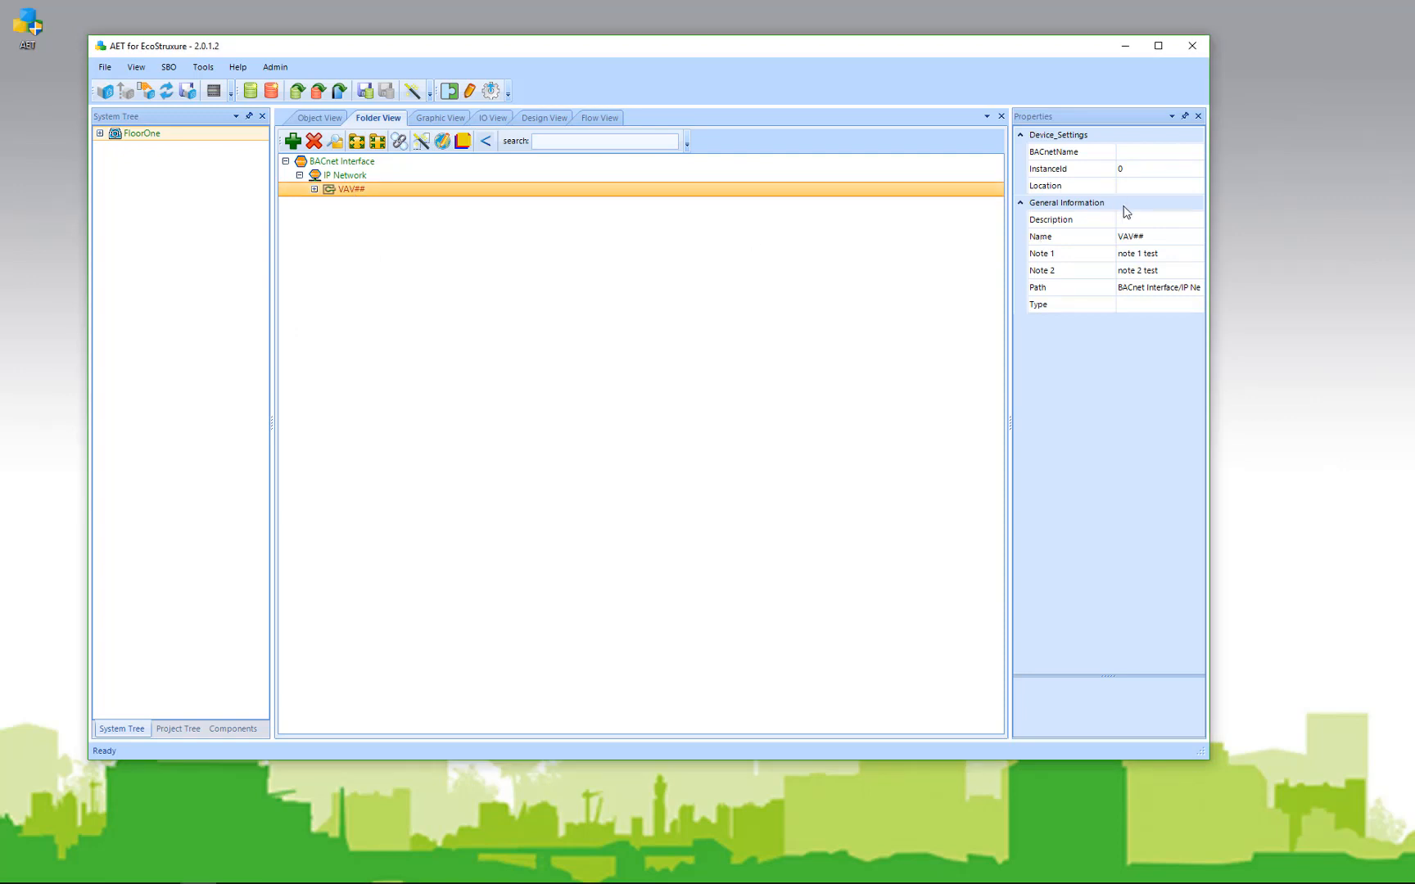
left_click(1146, 237)
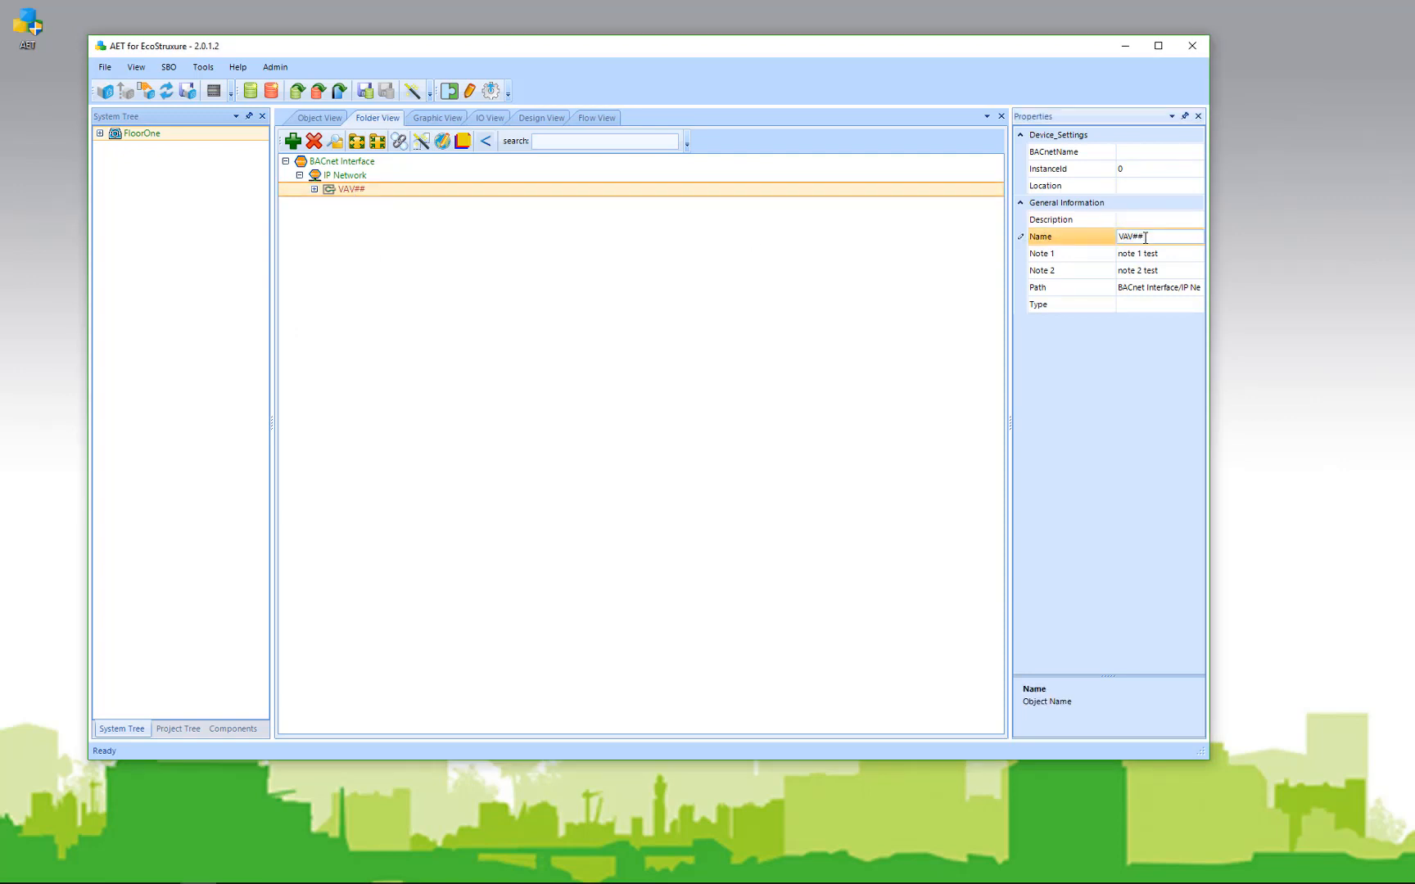
key("BackSpace")
key("BackSpace")
key("BackSpace")
type("v_Room100")
key("Return")
left_click(846, 187)
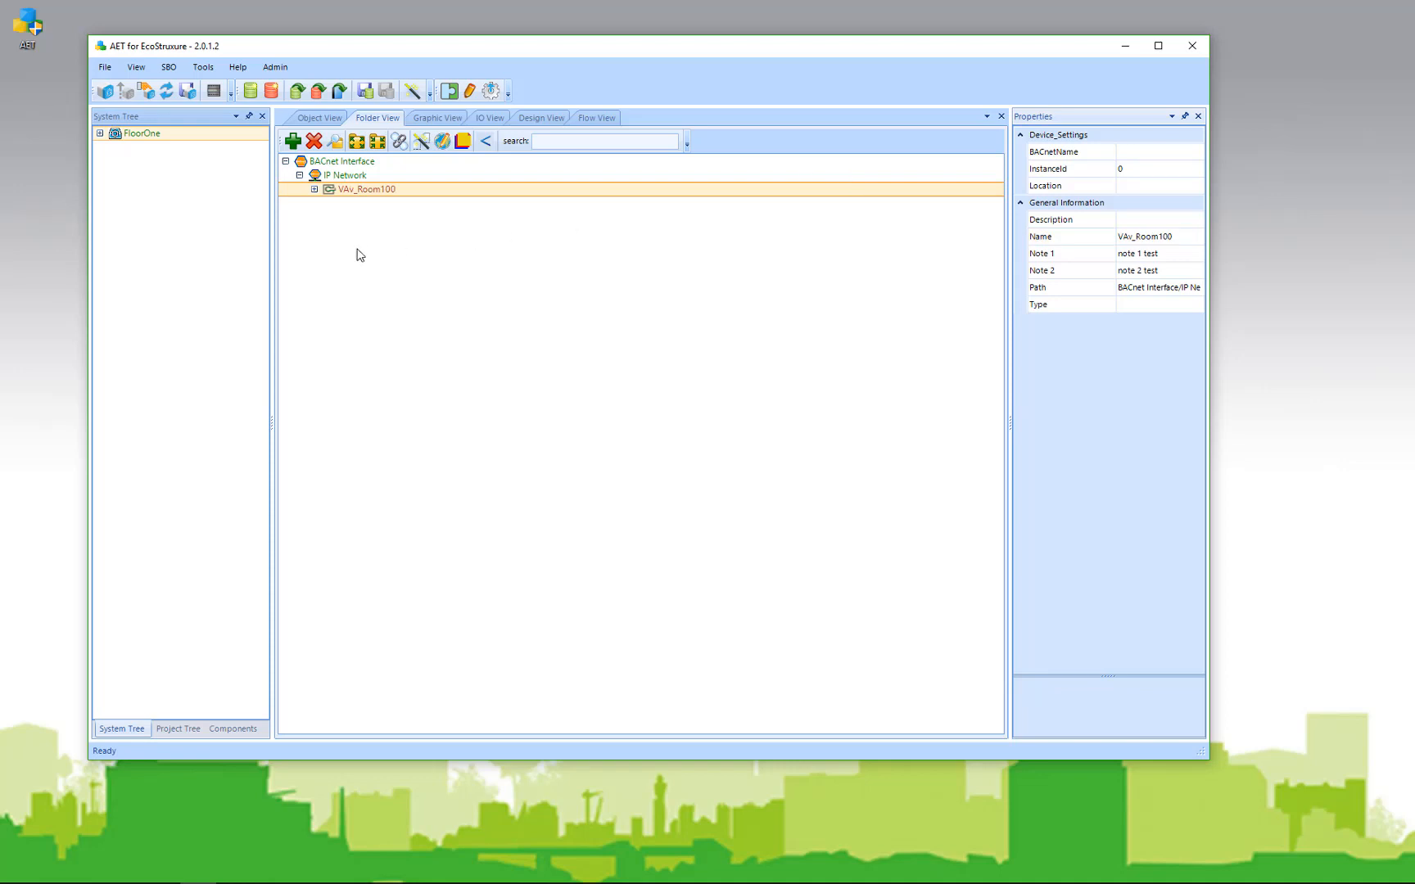
Step: Inspect VAv_Room100's Application, Onboard IO, IO Resources and Sensor Bus contents
left_click(315, 190)
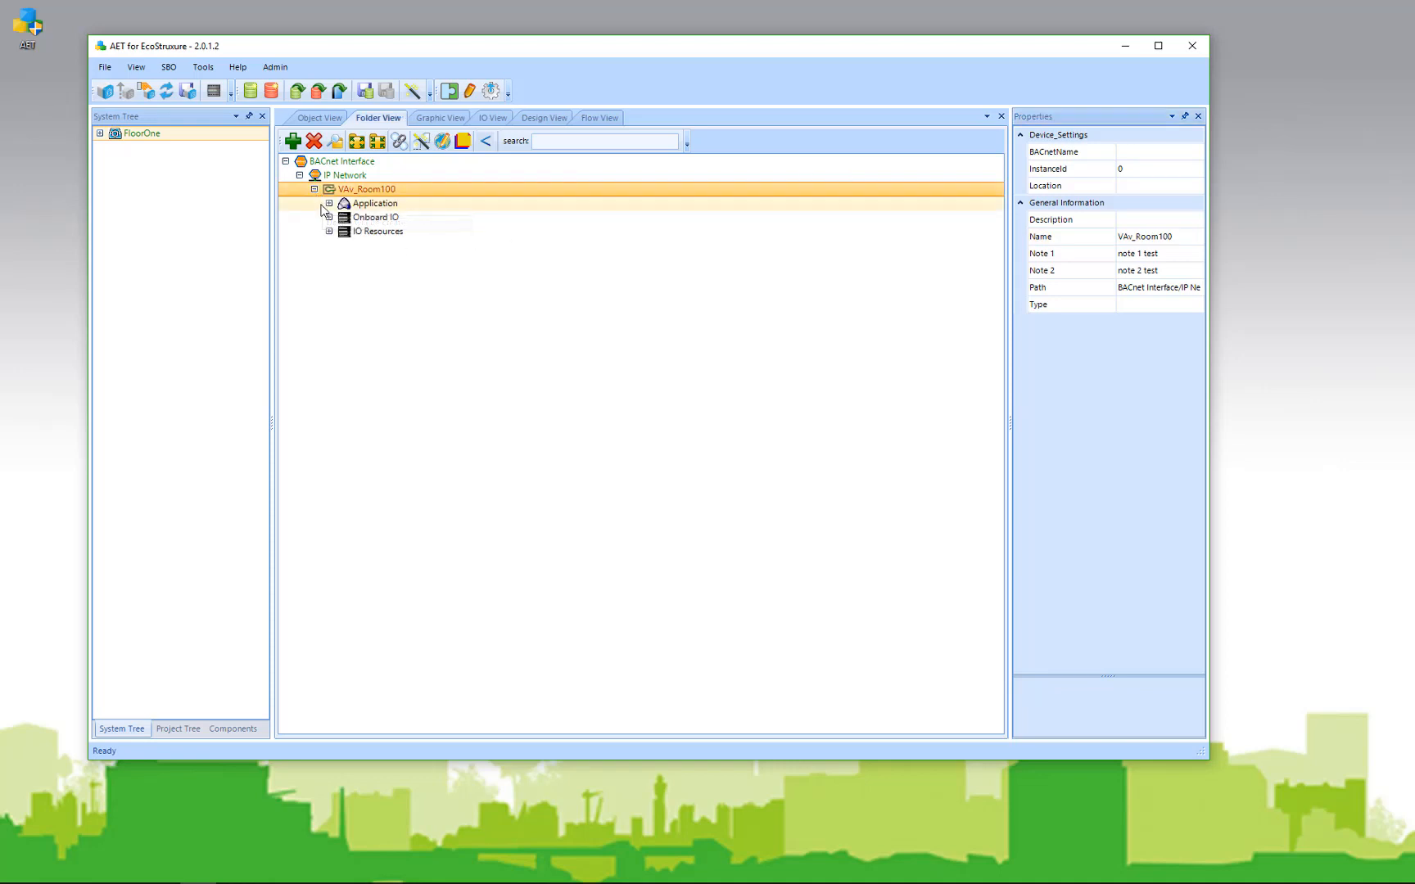
left_click(330, 203)
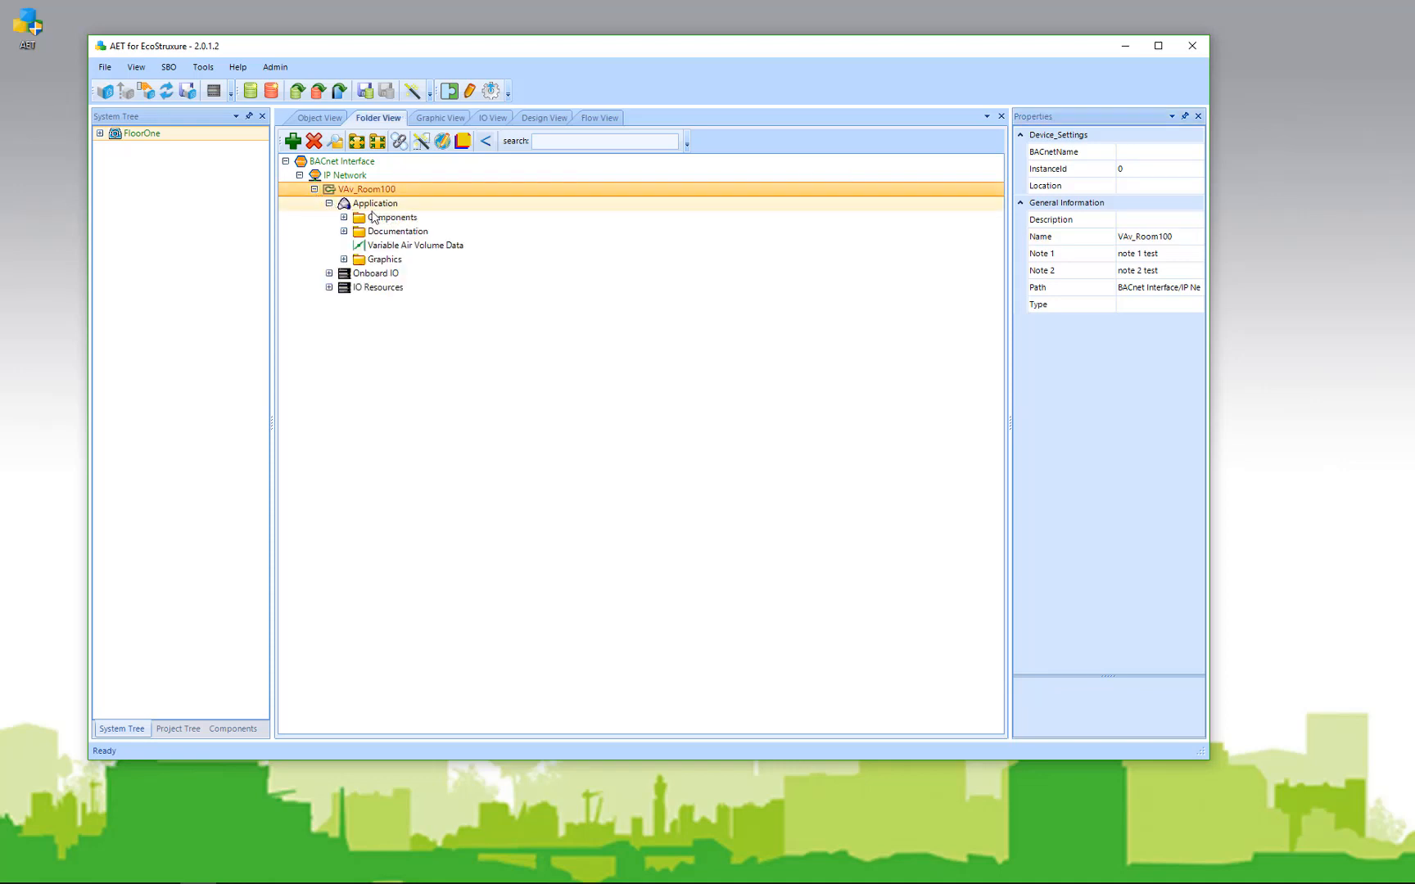
left_click(329, 273)
left_click(329, 274)
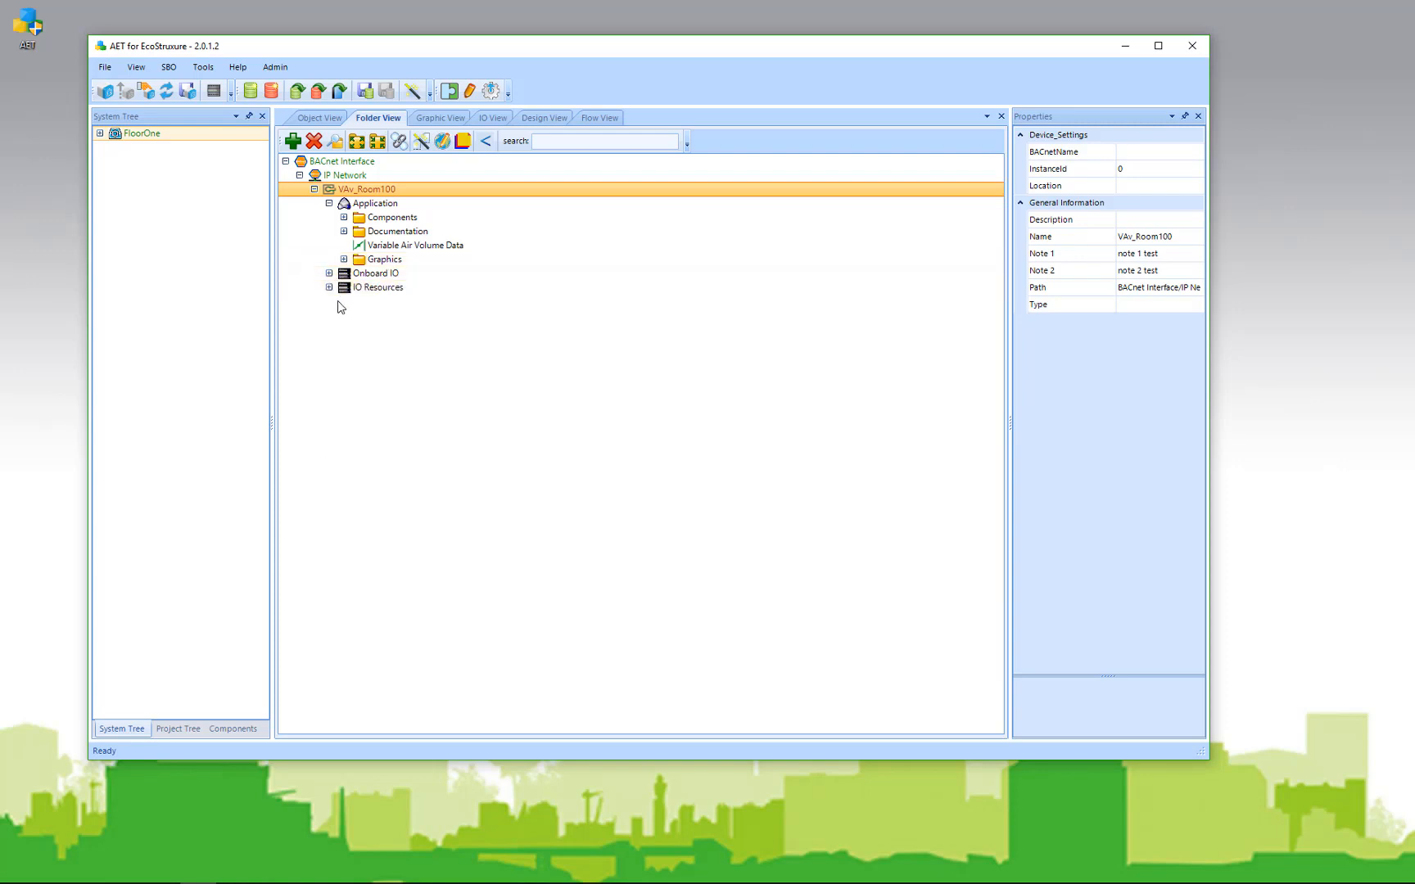
left_click(329, 288)
left_click(344, 302)
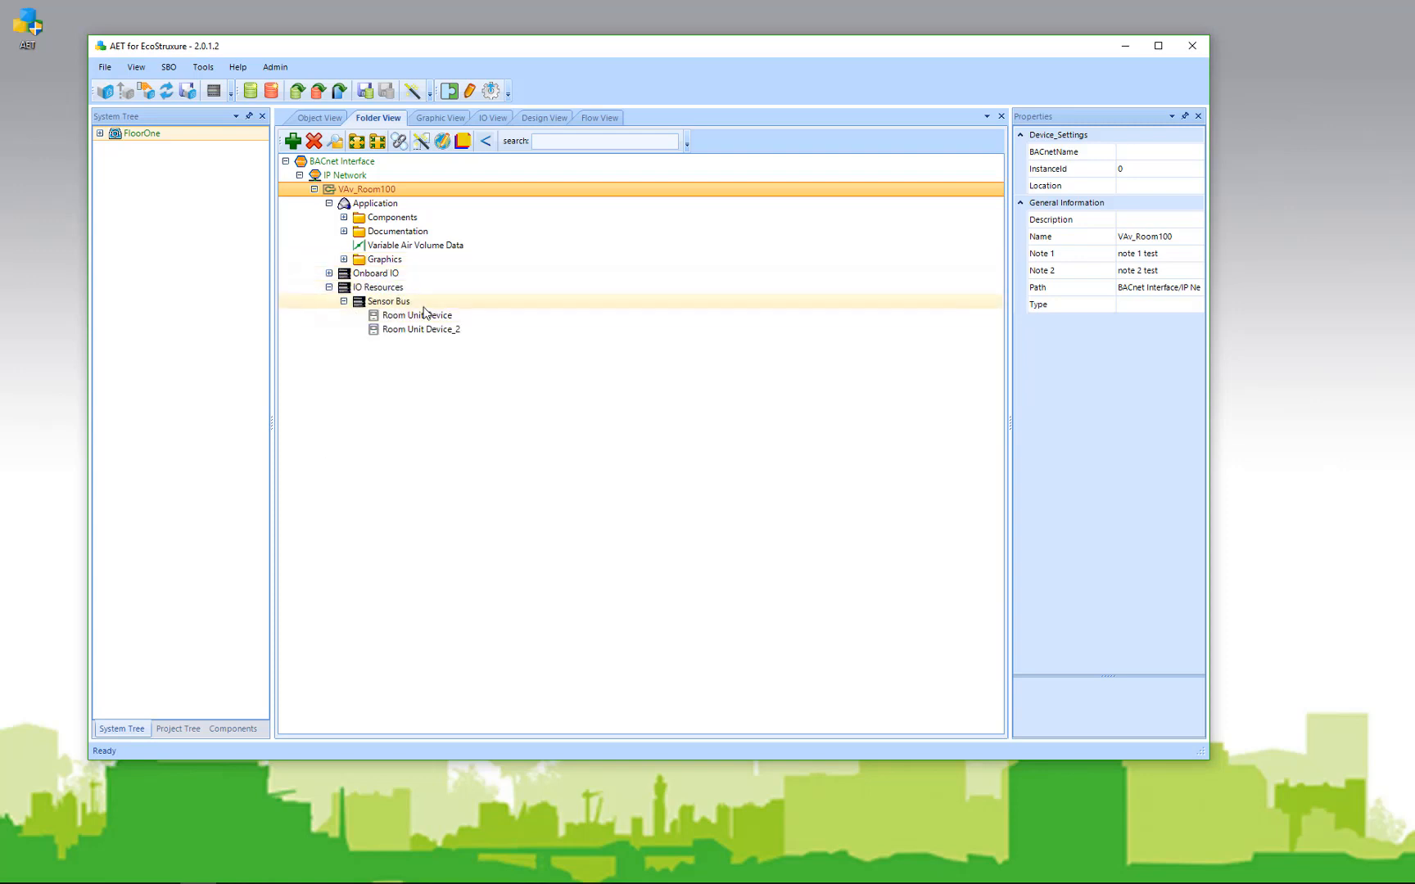
left_click(329, 287)
left_click(330, 203)
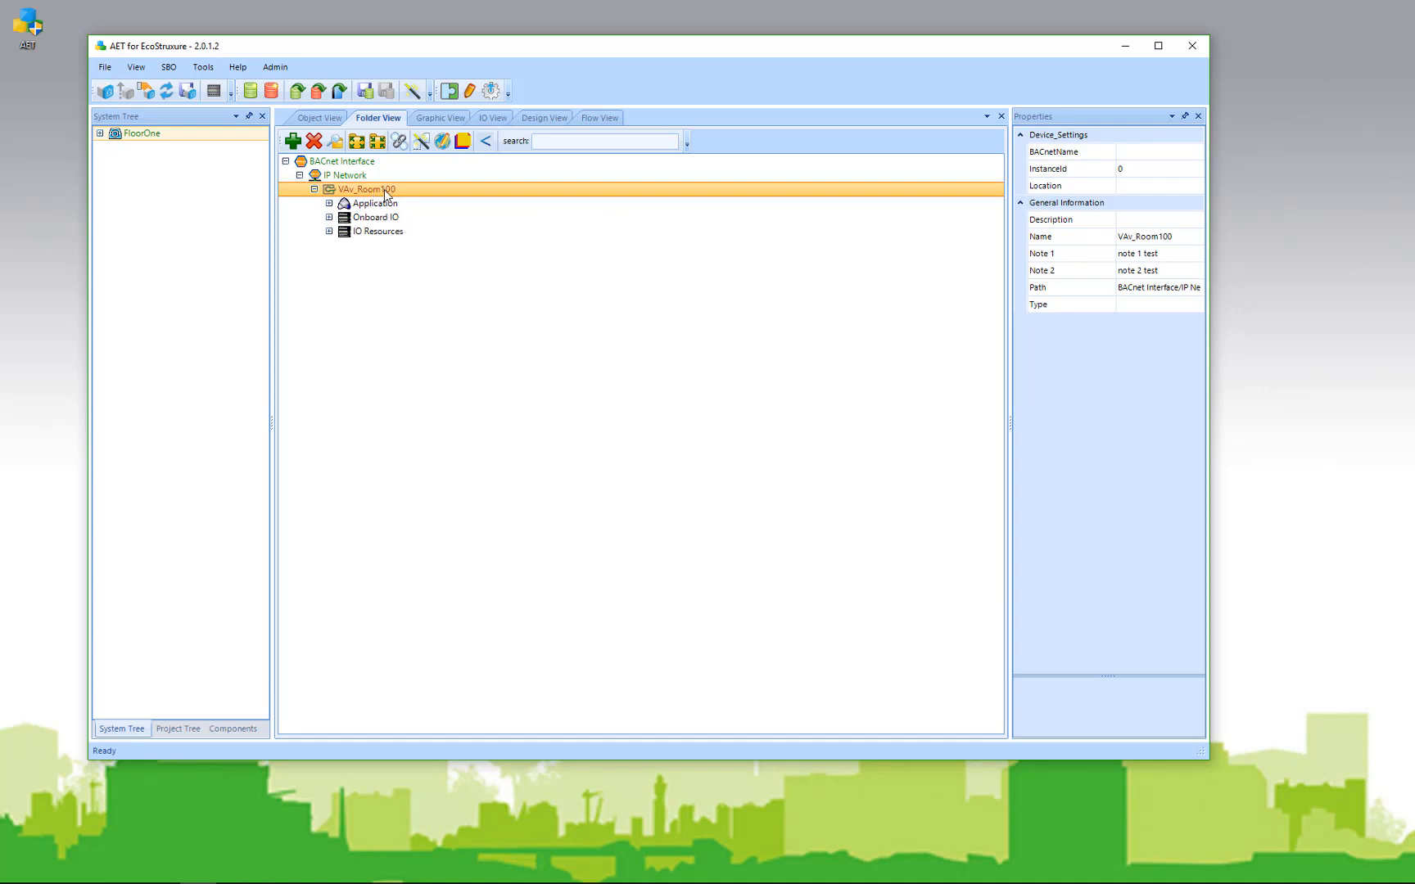
Step: In the Copy Wizard, select VAv_Room100 under BACnet Interface > IP Network as the source device
left_click(421, 142)
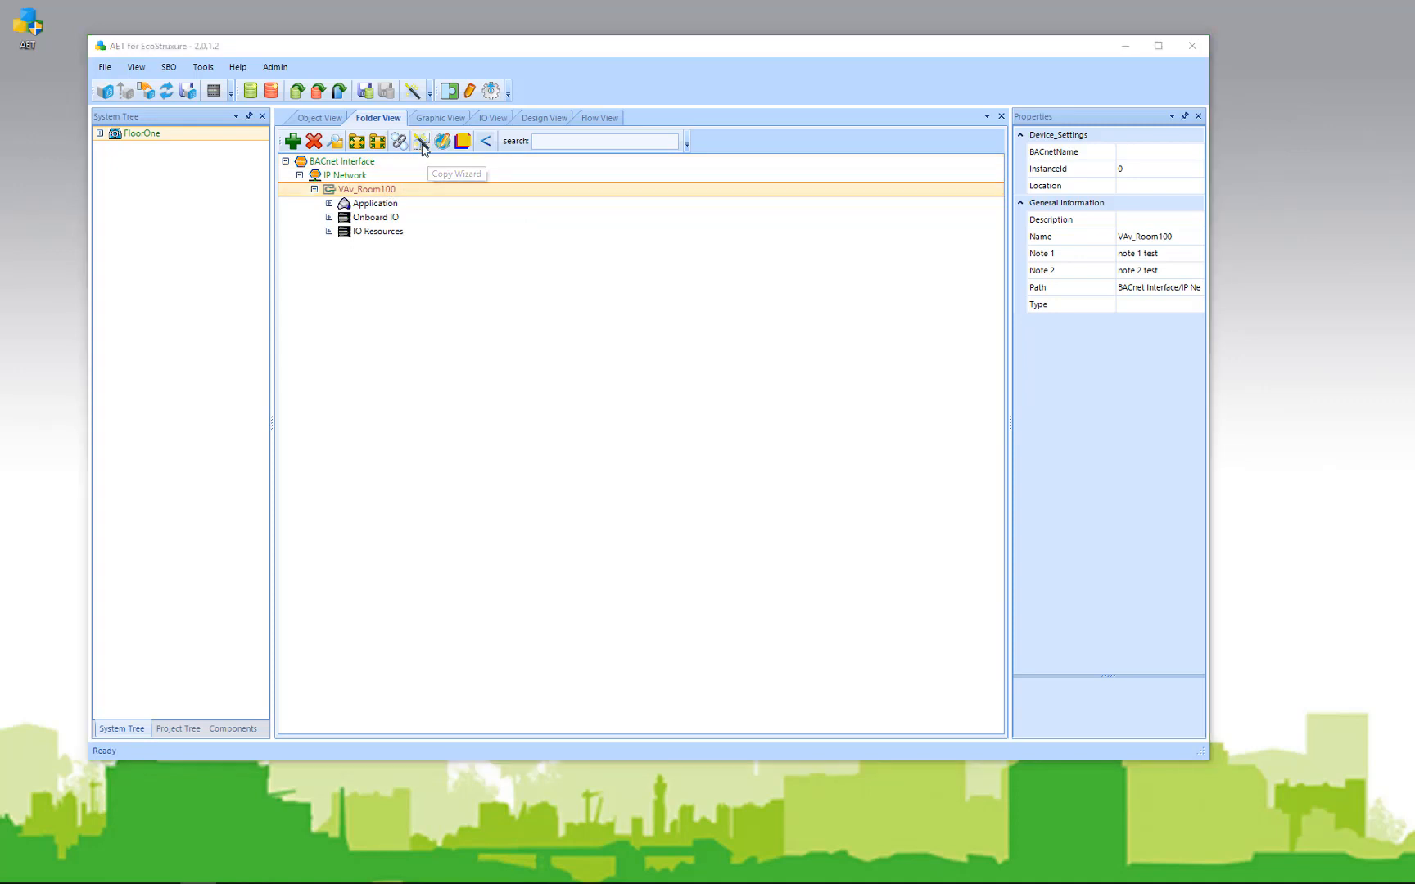
left_click_drag(695, 183, 827, 104)
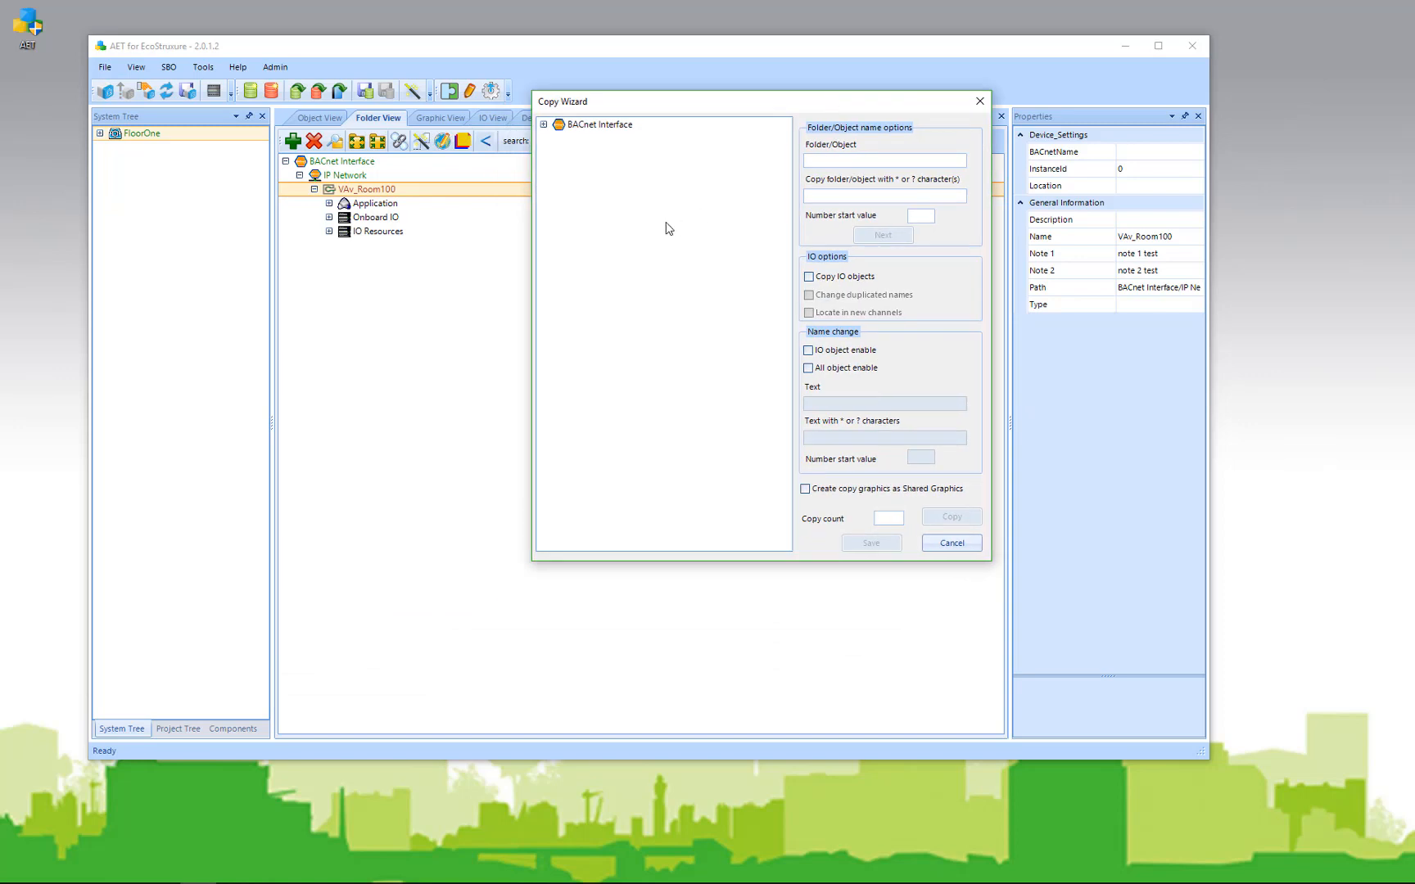
left_click(544, 124)
left_click(558, 139)
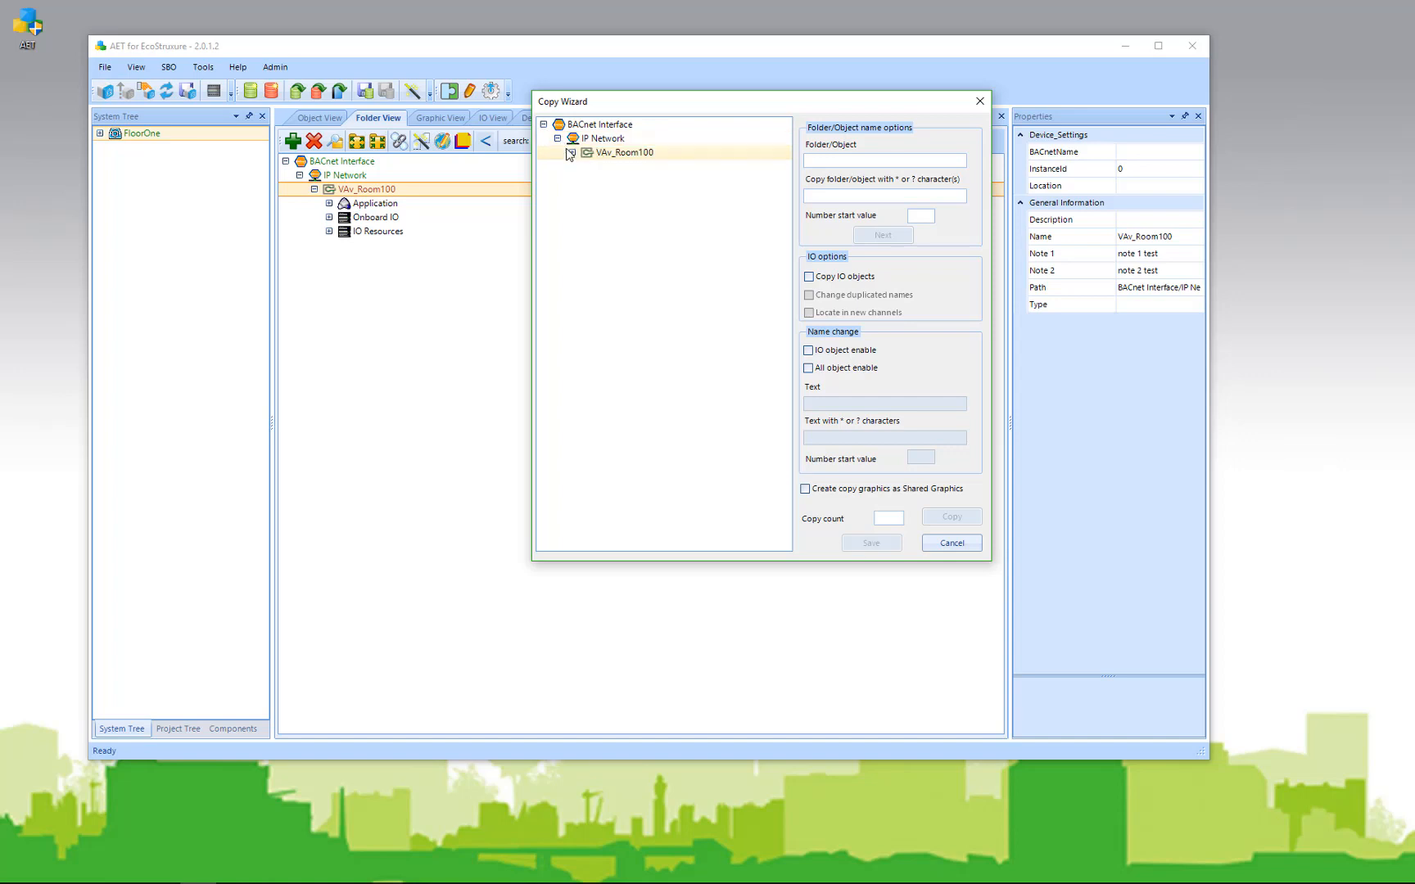
left_click(573, 152)
left_click(624, 154)
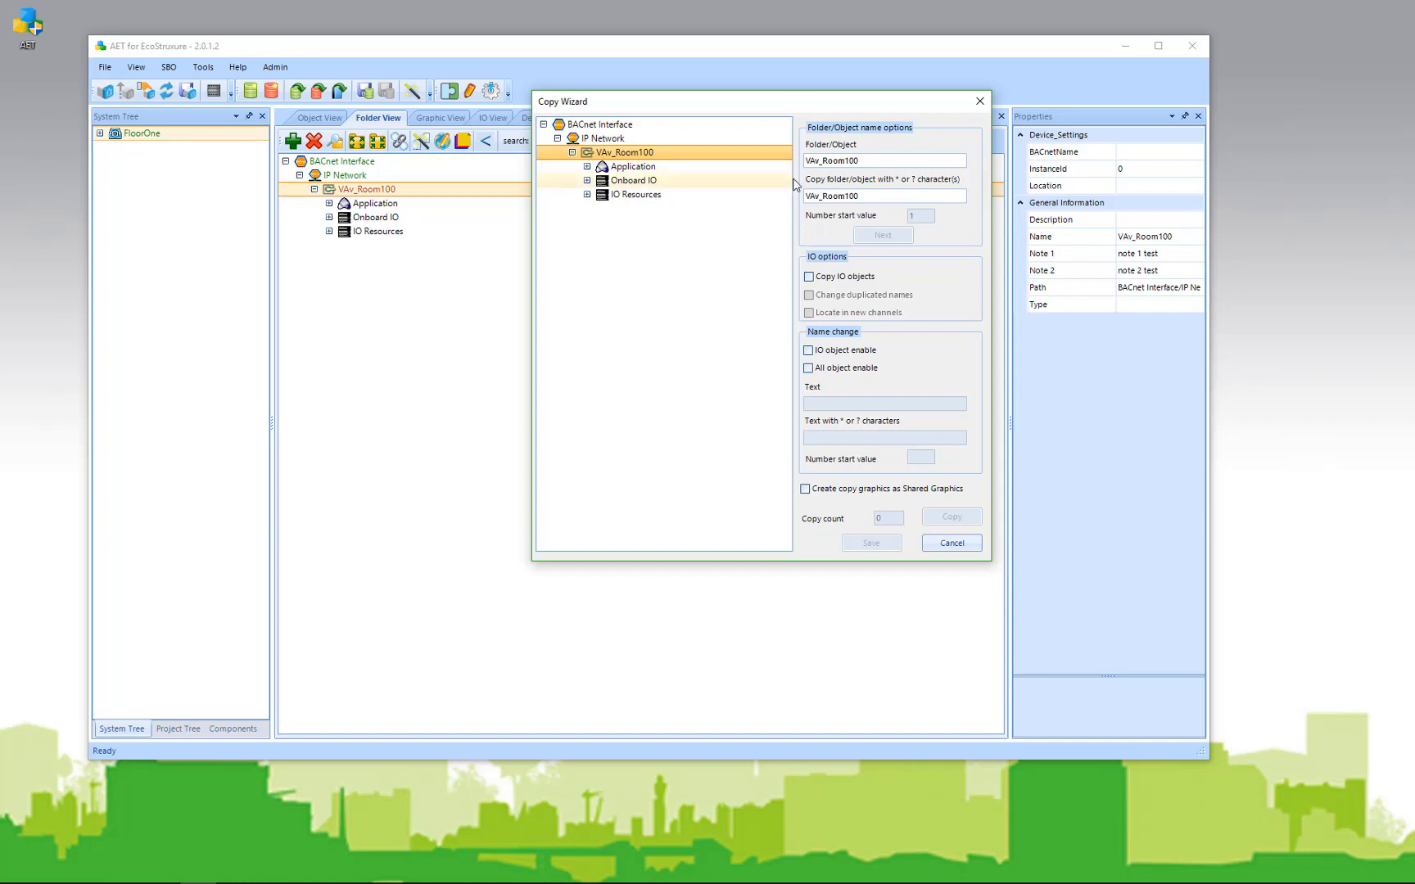
Step: Set name pattern VAv_Room1??, start value 02, include IO objects, copy count 9, and view the copies
left_click(864, 194)
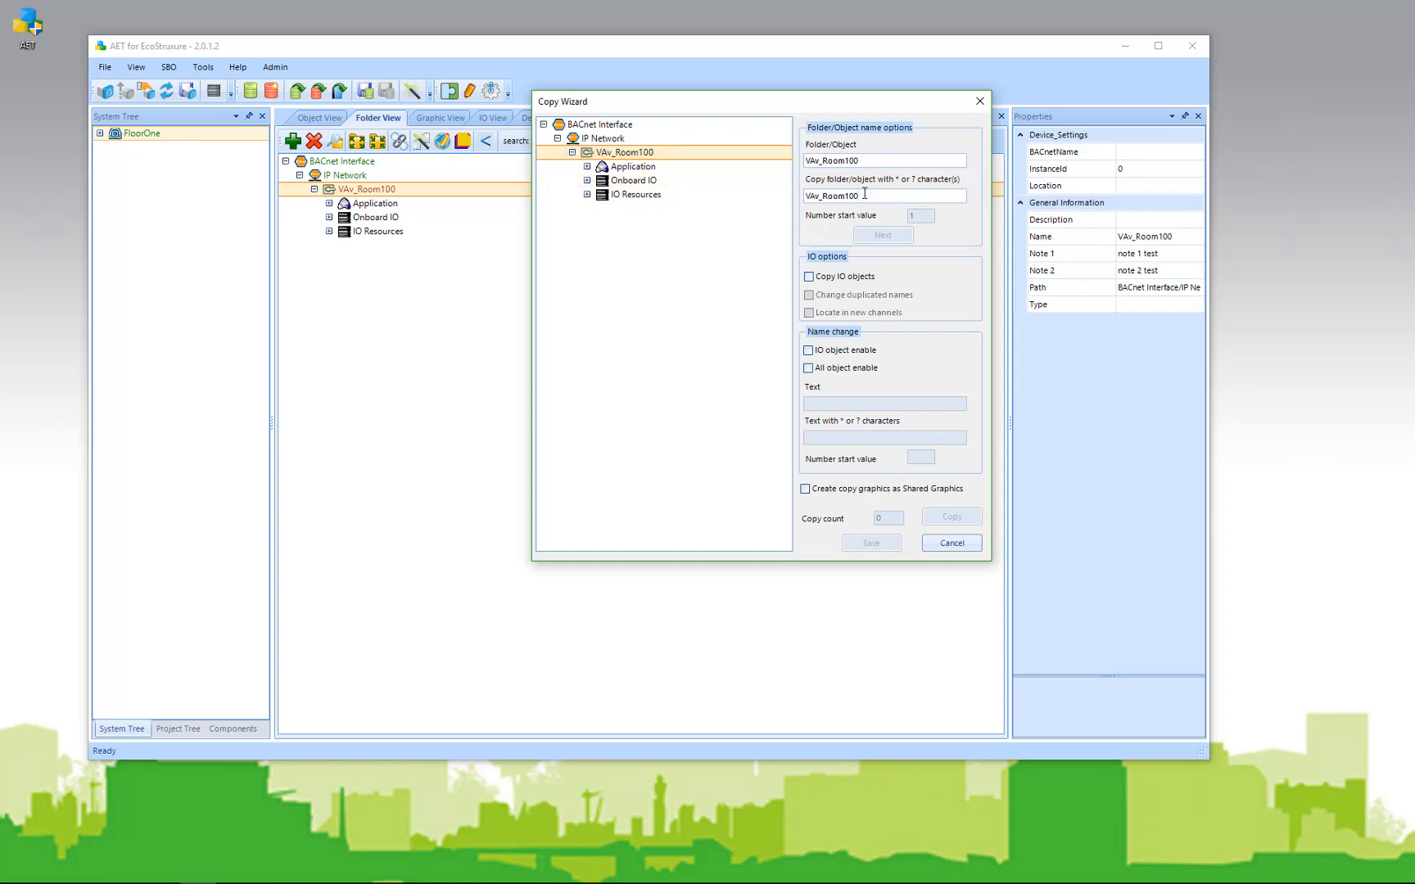
key("BackSpace")
key("BackSpace")
type("??")
left_click_drag(920, 215, 901, 216)
type("02")
left_click(824, 282)
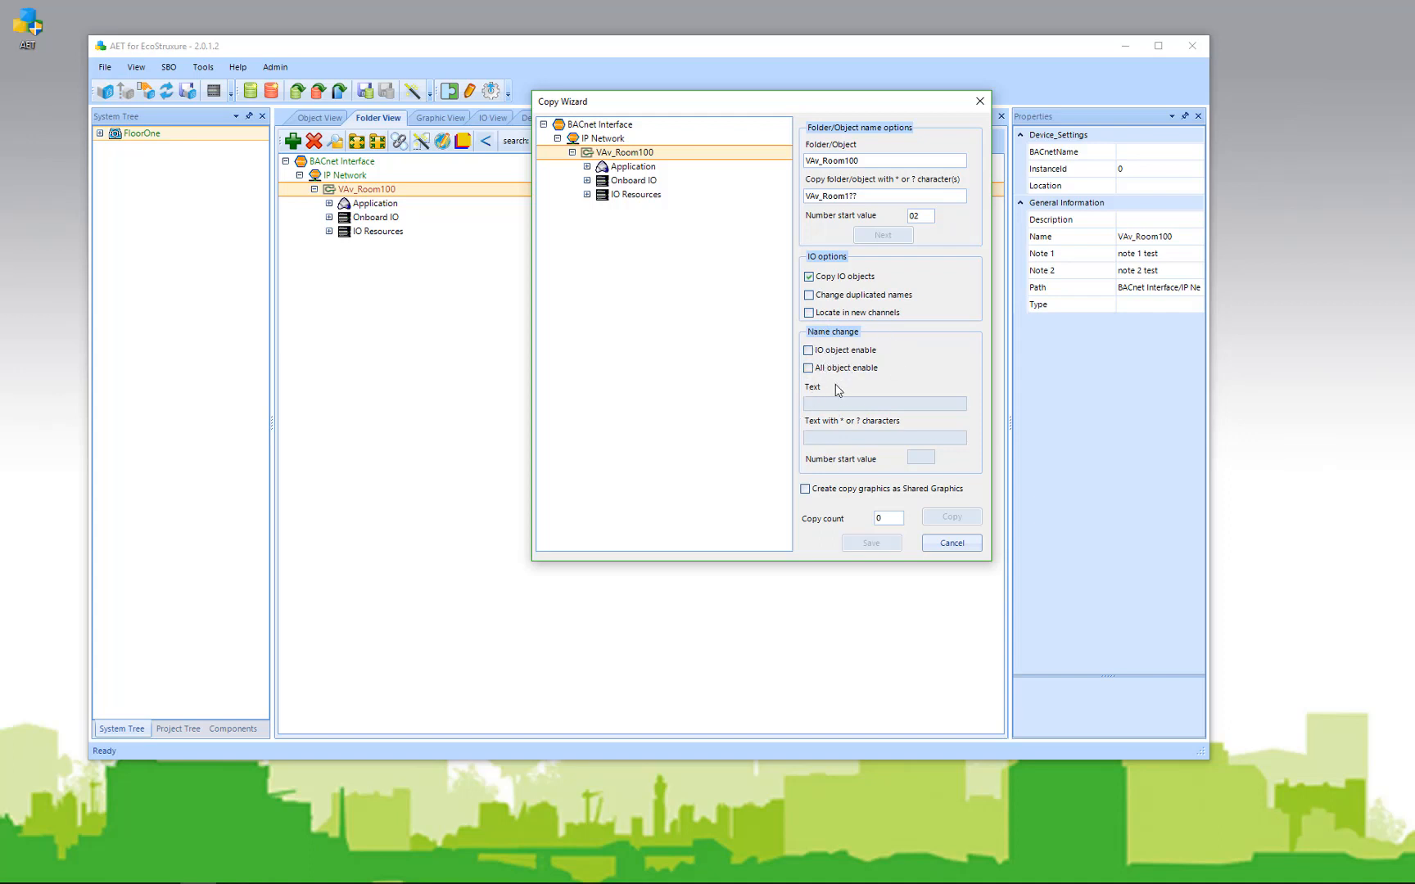
double_click(876, 518)
type("9")
left_click(544, 124)
left_click(558, 139)
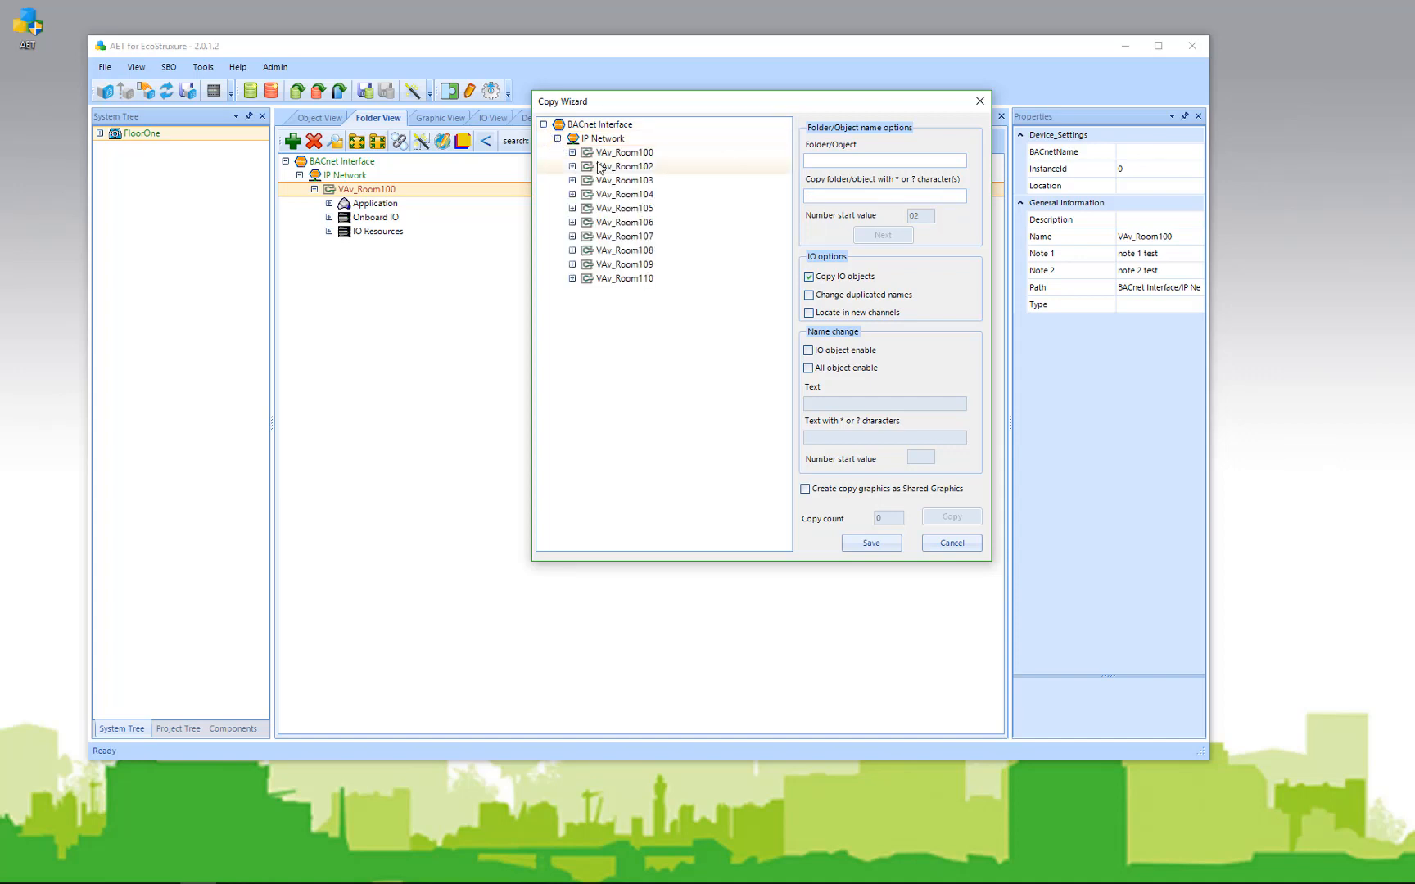
Step: Save the VAV copies and upload the project to the SBO server, accepting the System Tree update
left_click(871, 543)
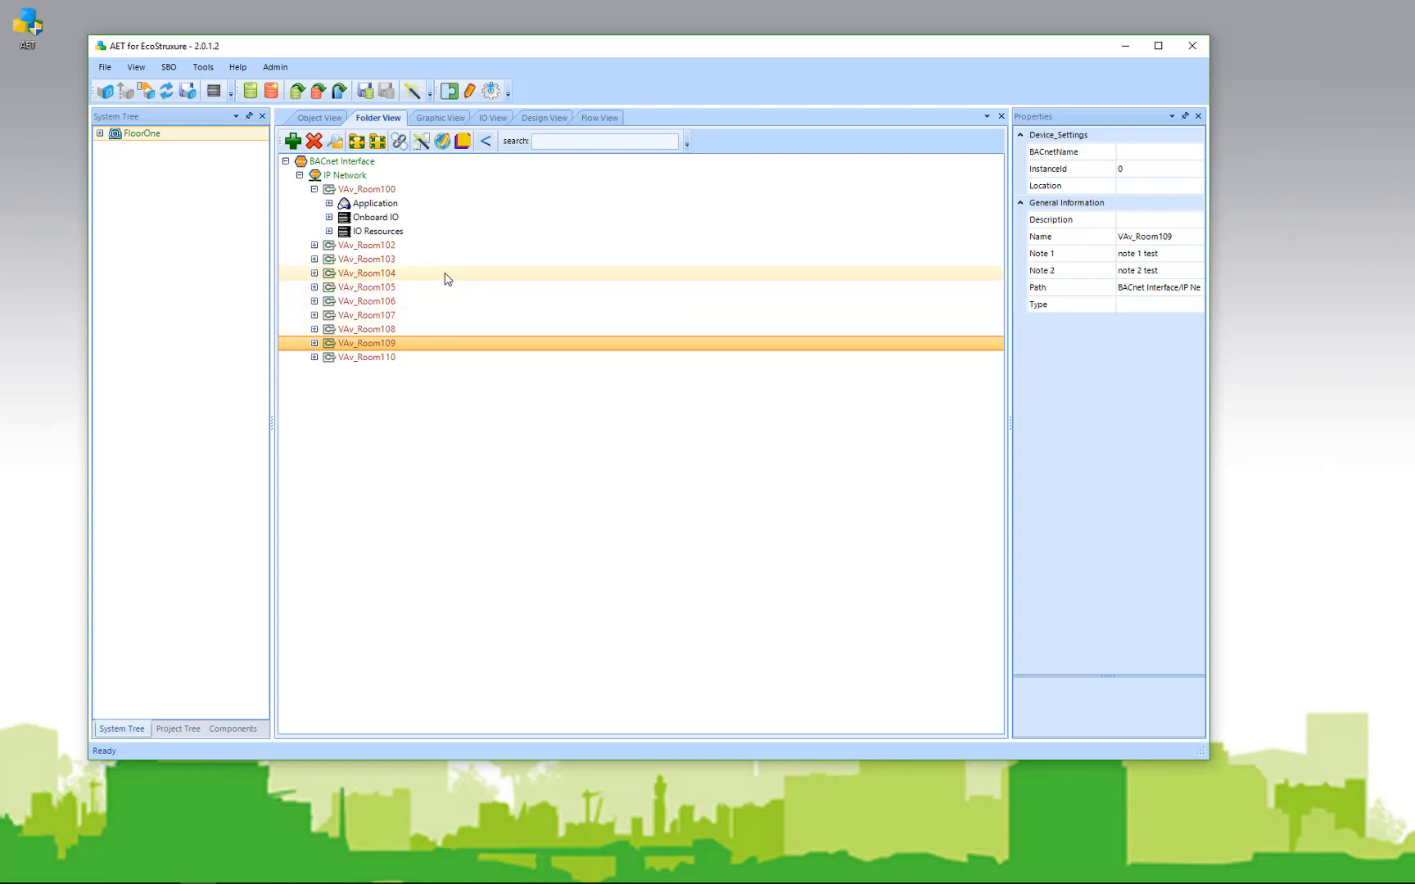
left_click(188, 91)
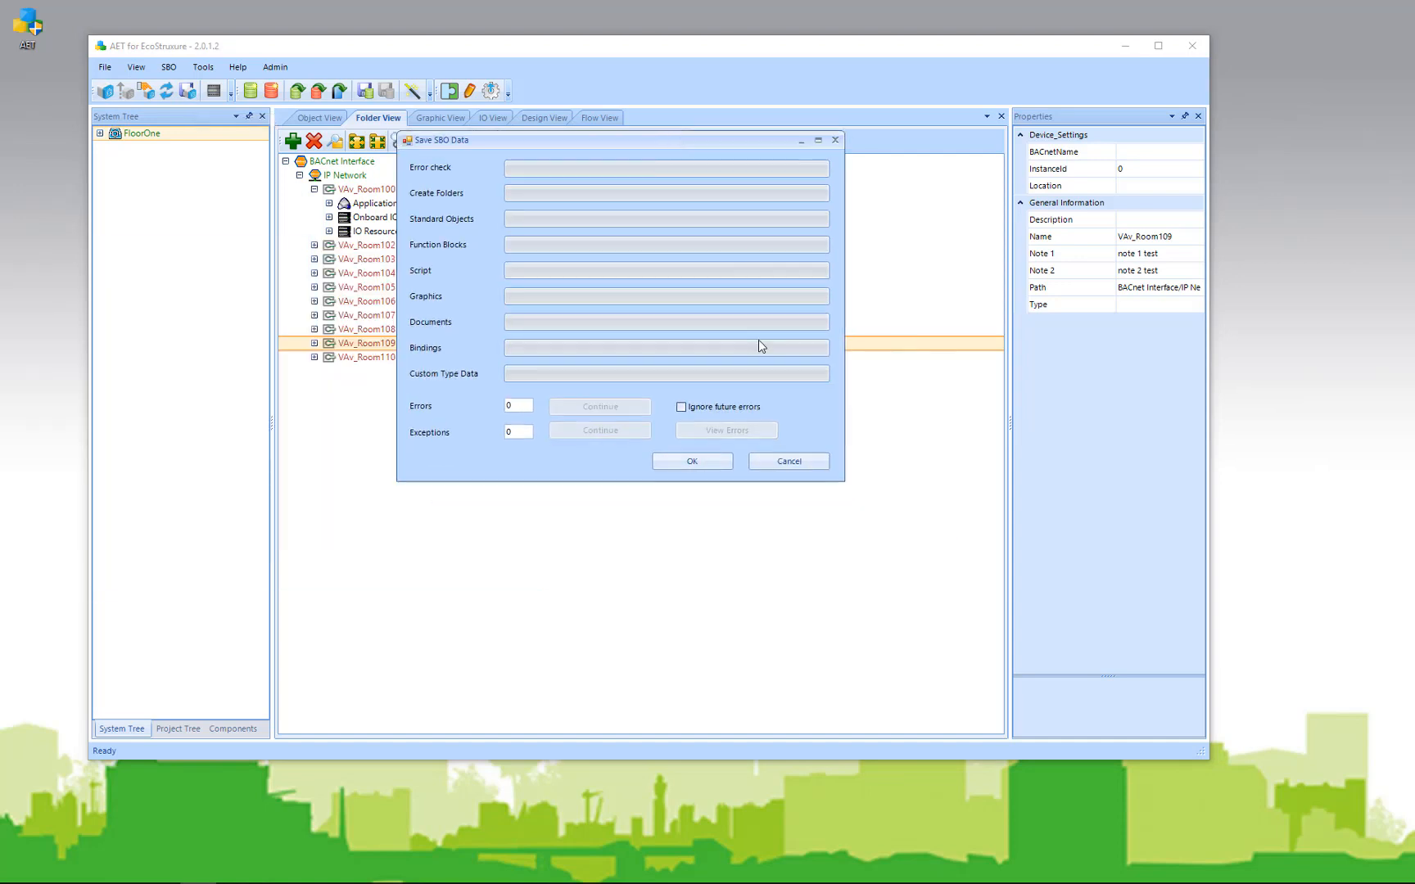
left_click(698, 468)
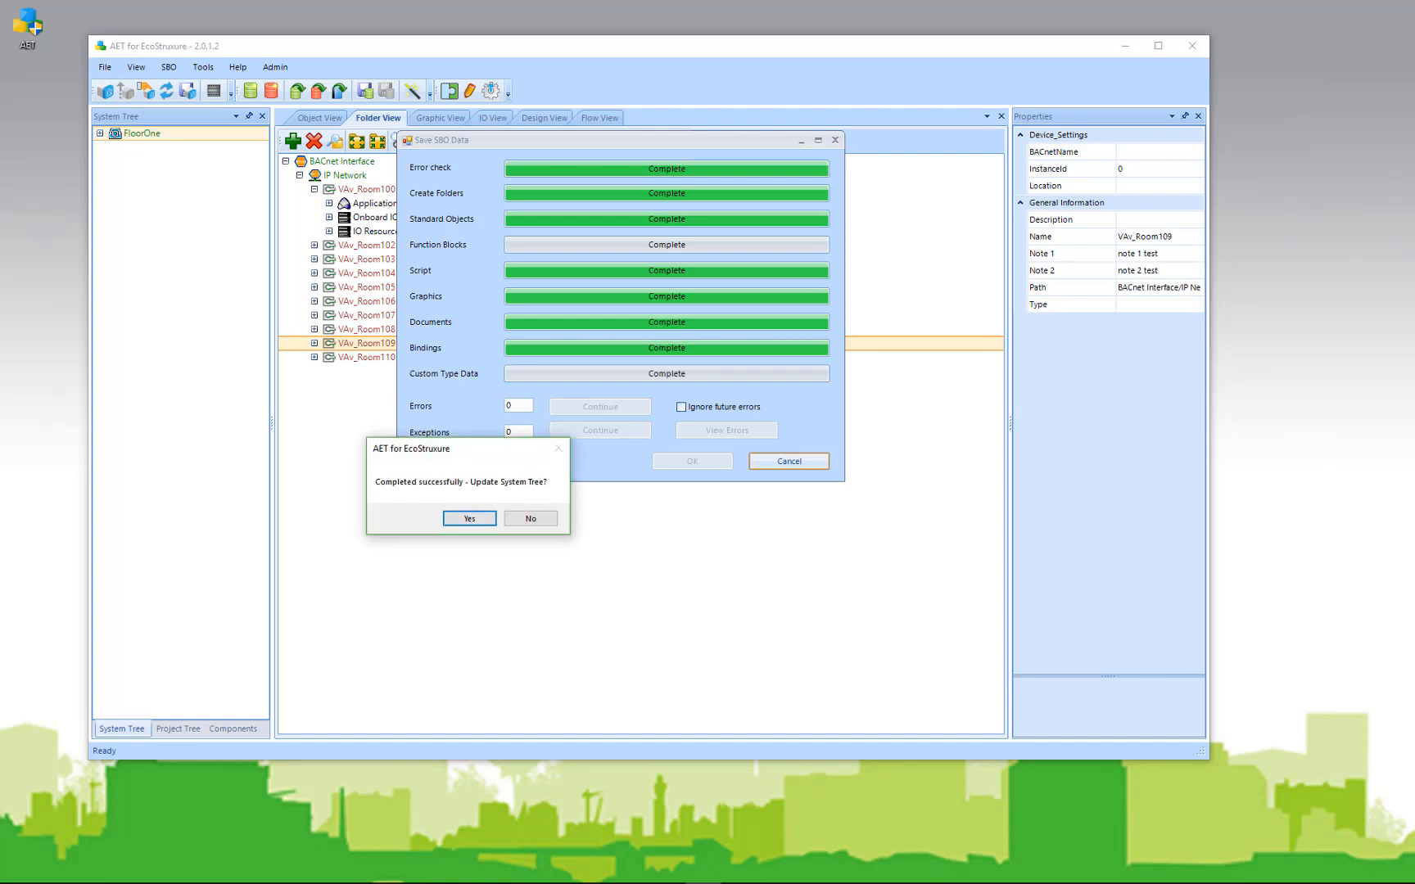
left_click(469, 518)
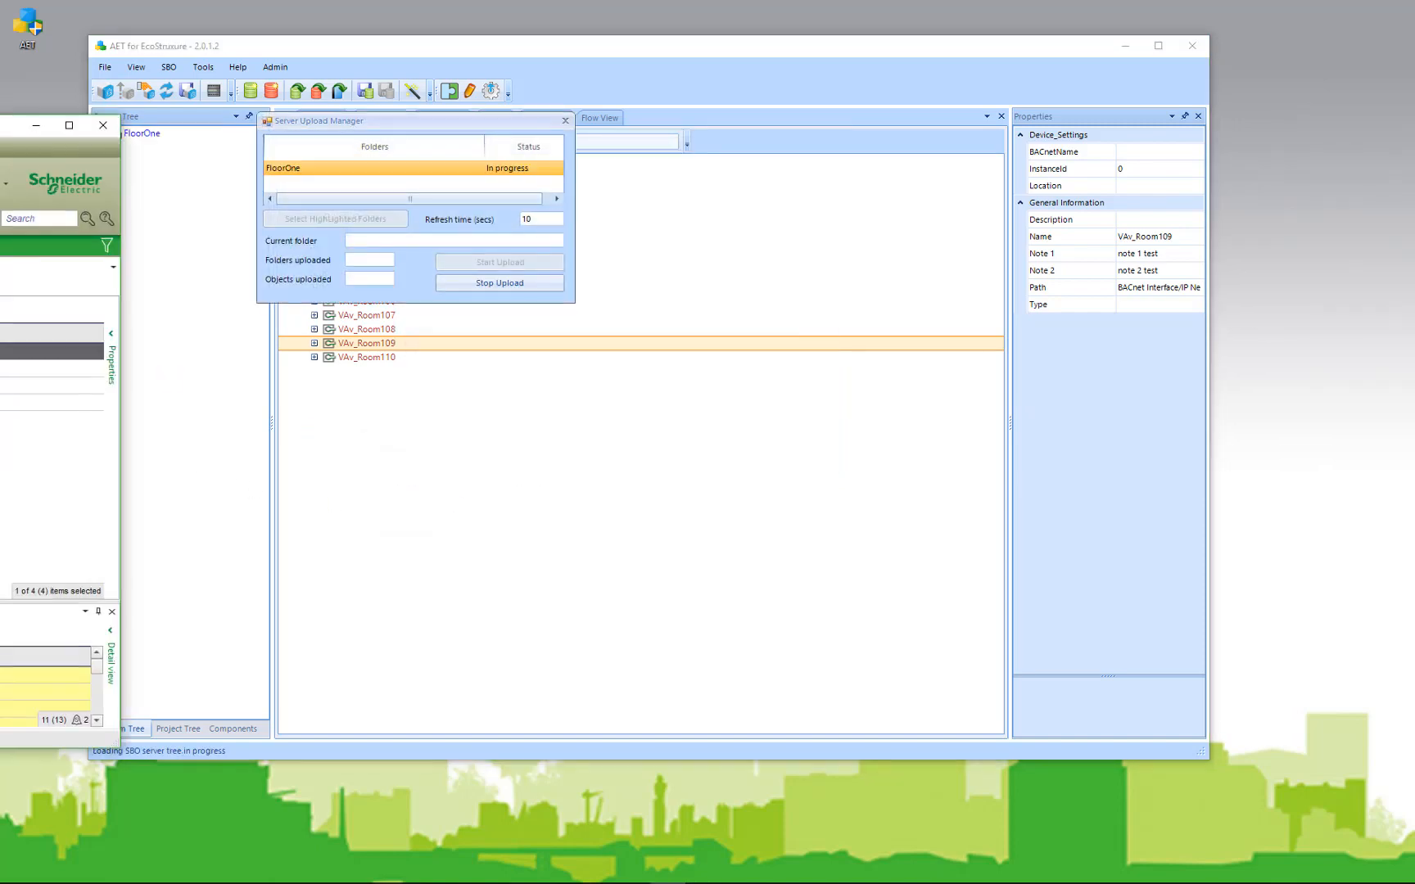
Step: In WorkStation, expand BACnet Interface and IP Network to show VAv_Room100 through VAv_Room110
left_click_drag(0, 123, 527, 51)
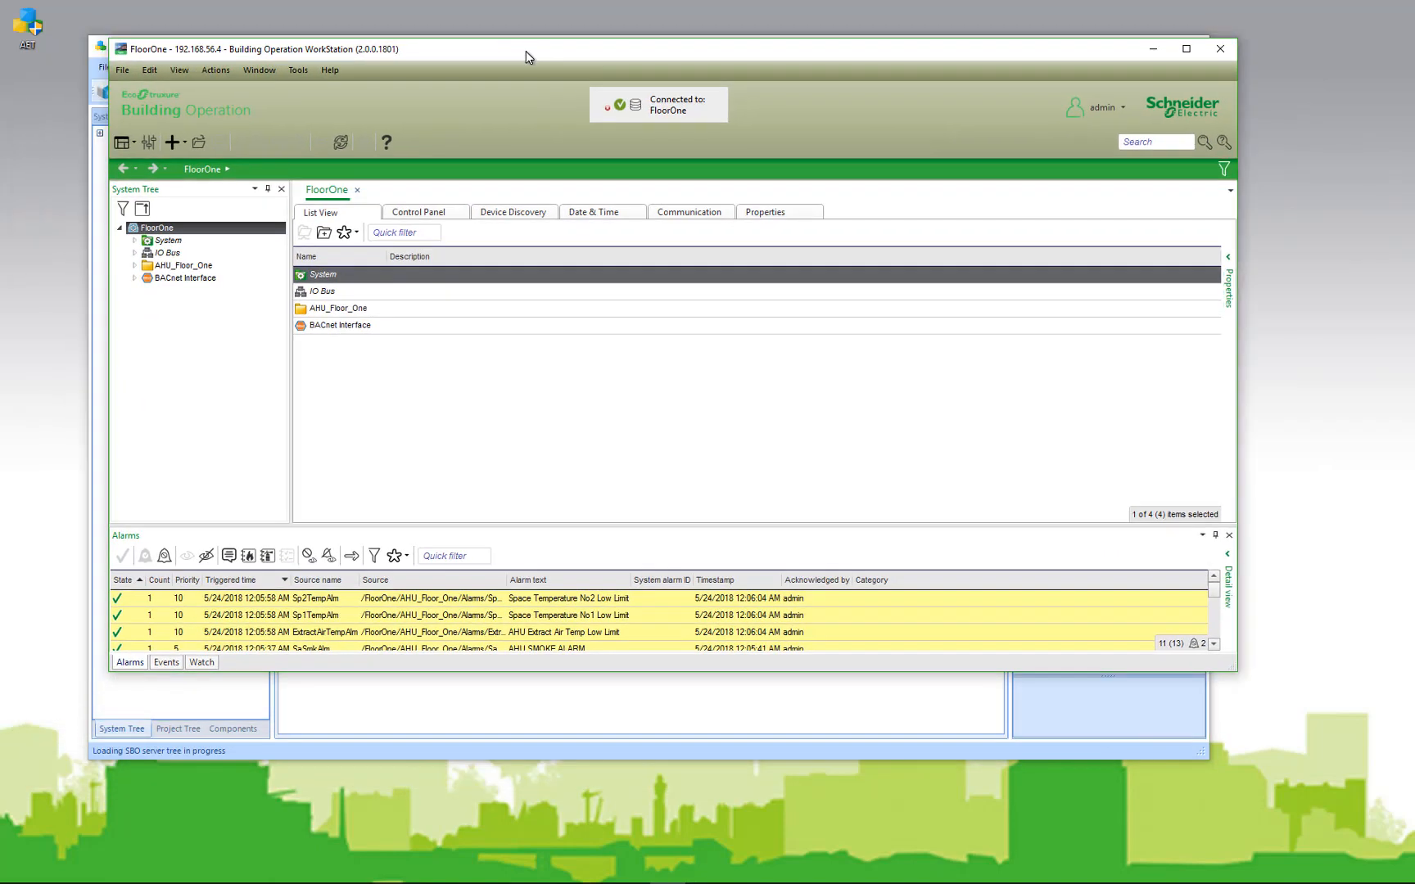
left_click(134, 279)
left_click(149, 303)
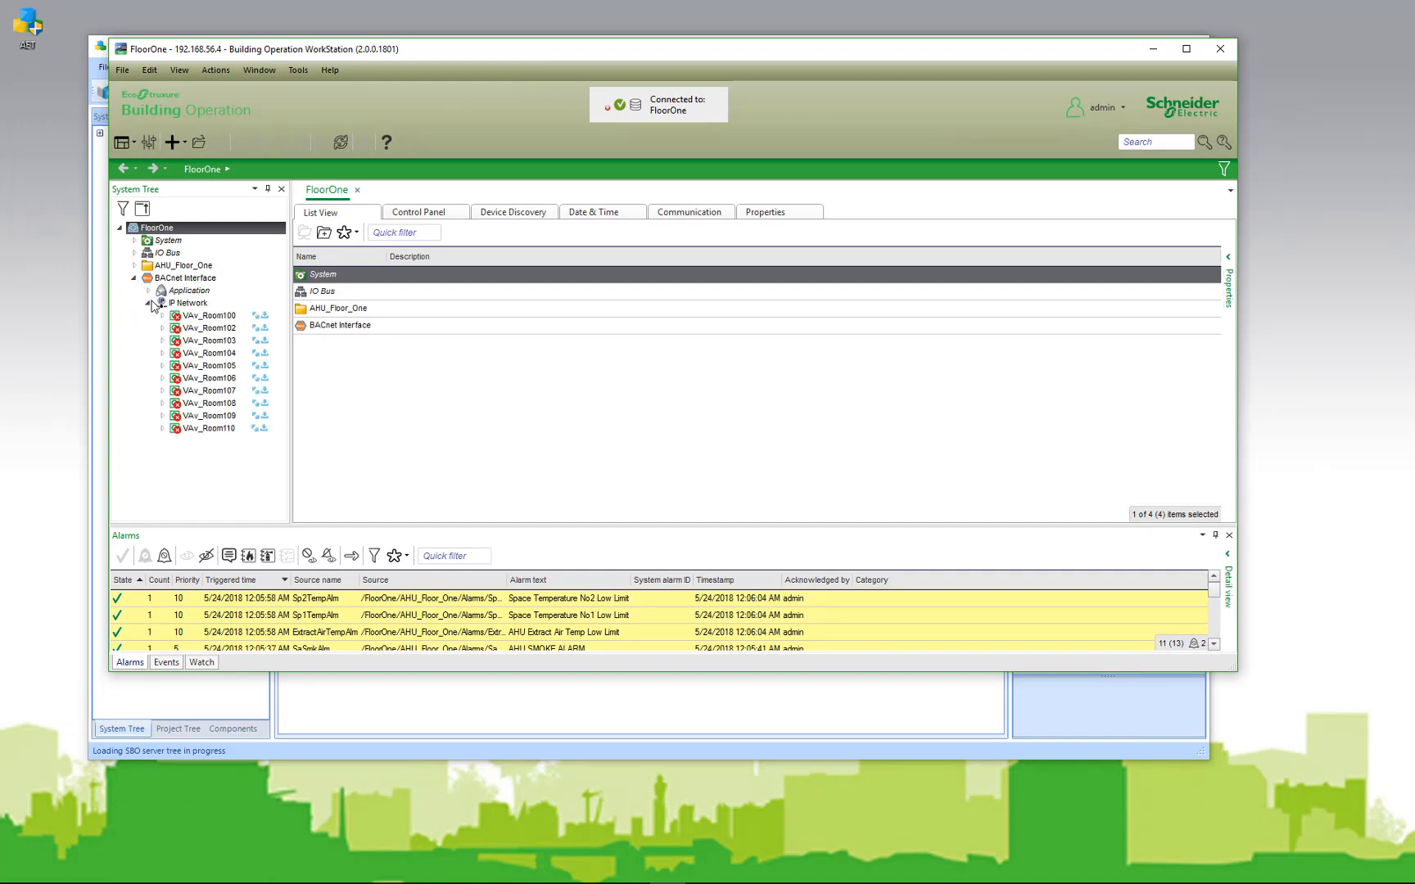